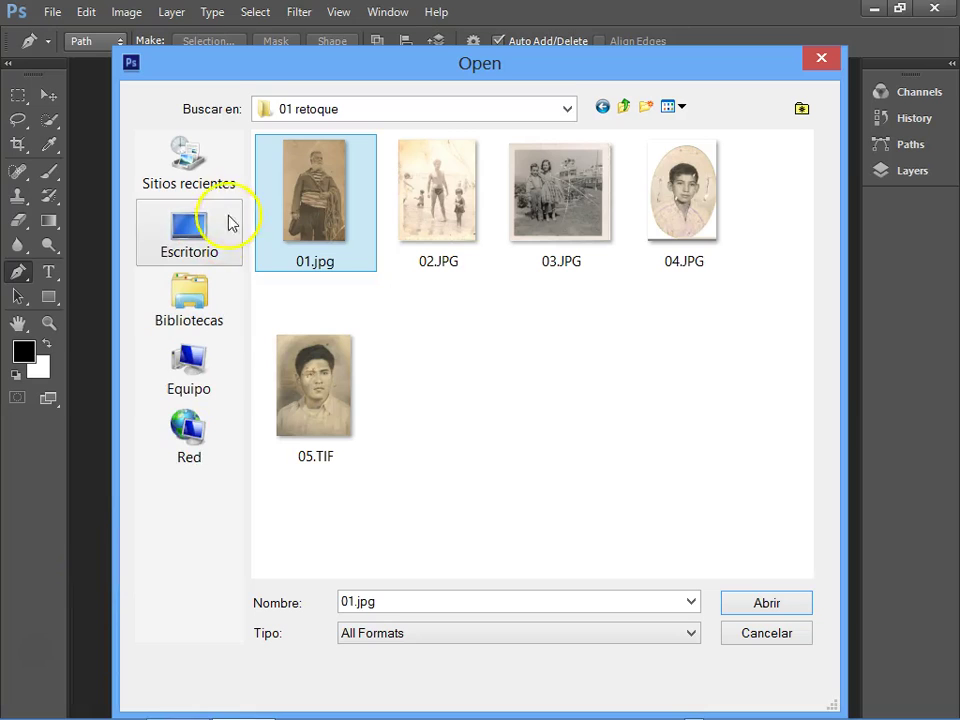
# - Open 01.jpg and confirm the damaged-file warning to load the sailor photo
pyautogui.doubleClick(323, 190)
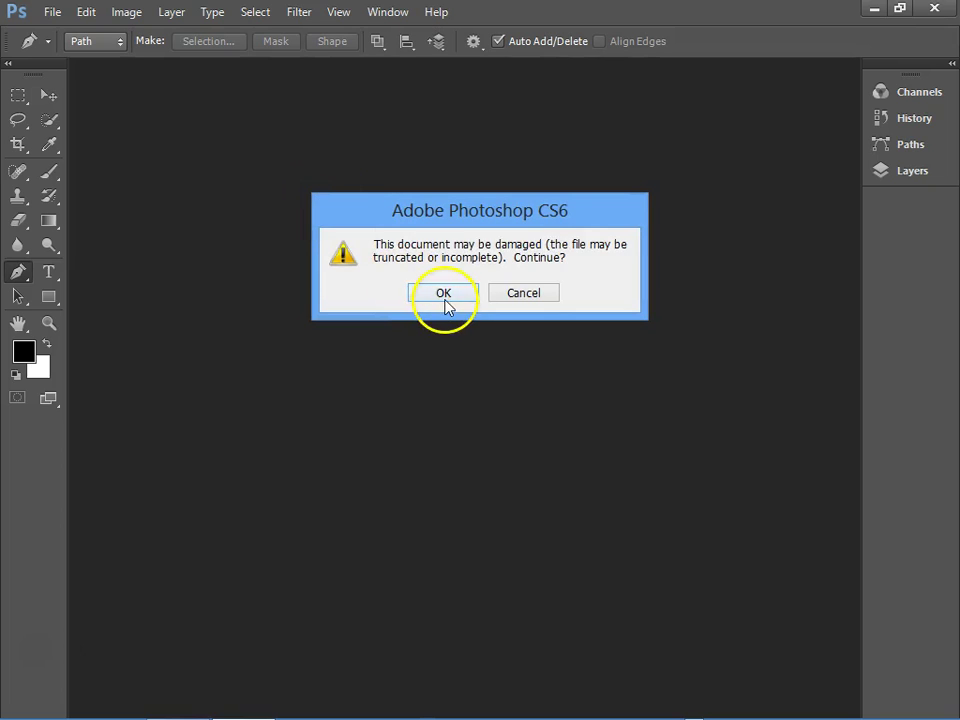
pyautogui.click(443, 293)
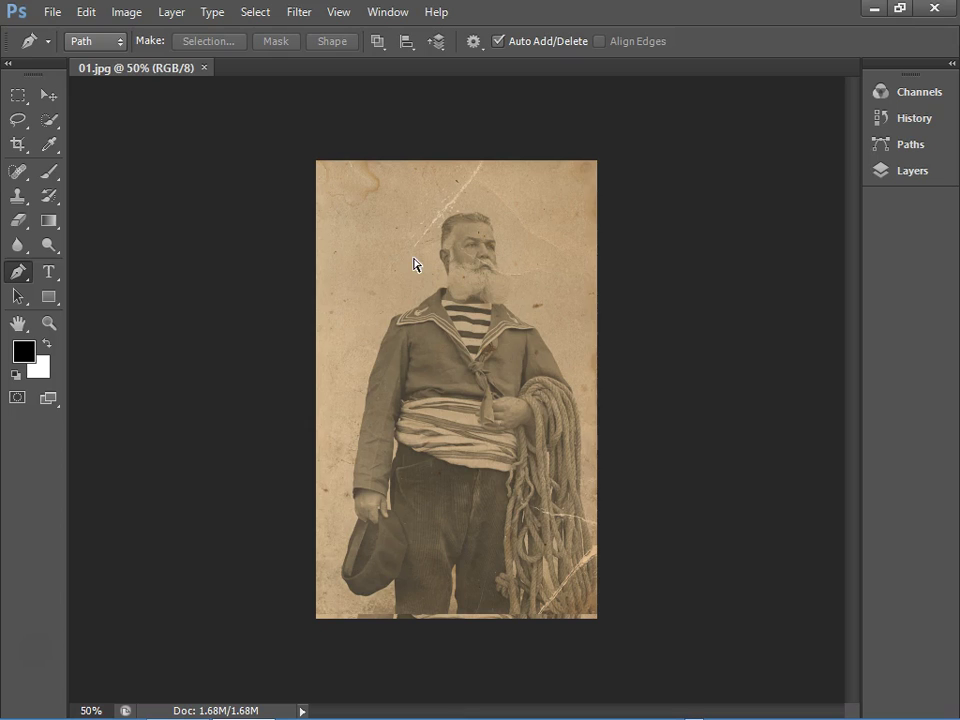
# - Zoom to 200% and centre the sailor's face and beard in the view
pyautogui.hotkey('ctrl', '+')
pyautogui.hotkey('ctrl', '+')
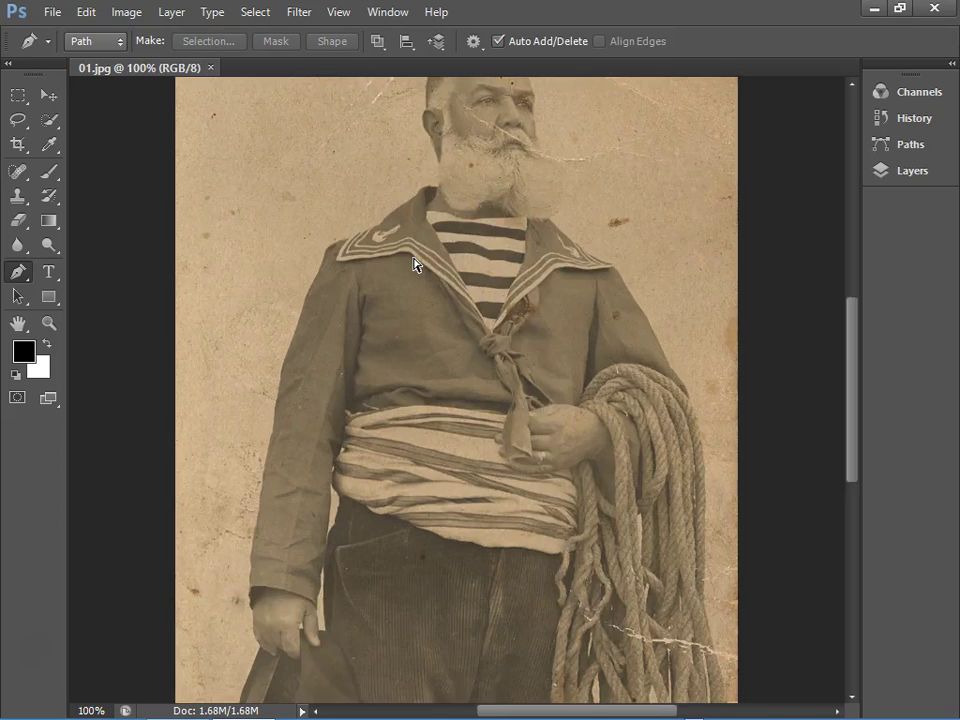
pyautogui.hotkey('ctrl', '+')
pyautogui.moveTo(413, 252); pyautogui.dragTo(443, 521)
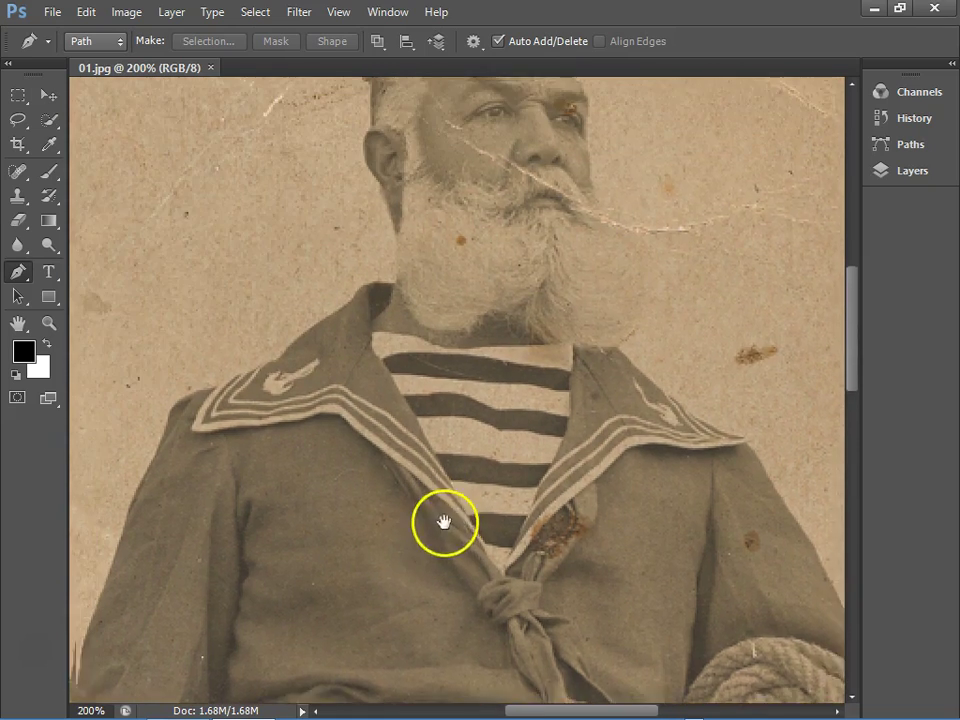
pyautogui.moveTo(493, 386); pyautogui.dragTo(514, 503)
pyautogui.moveTo(463, 390); pyautogui.dragTo(463, 424)
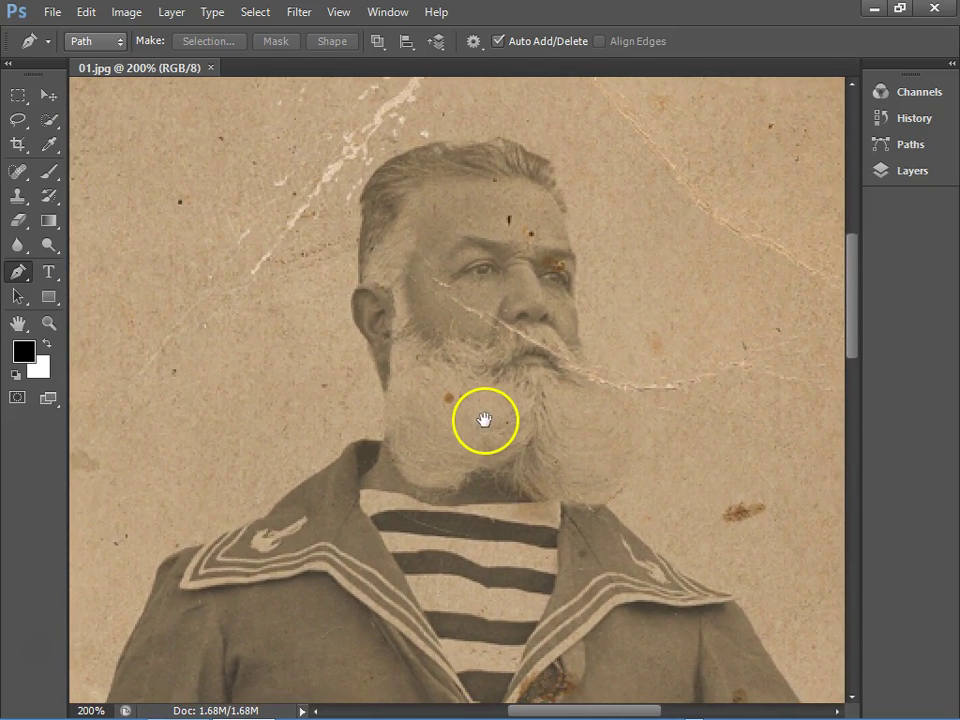
# - Cycle through the screen modes to full screen and back to Standard Screen Mode
pyautogui.press('f')
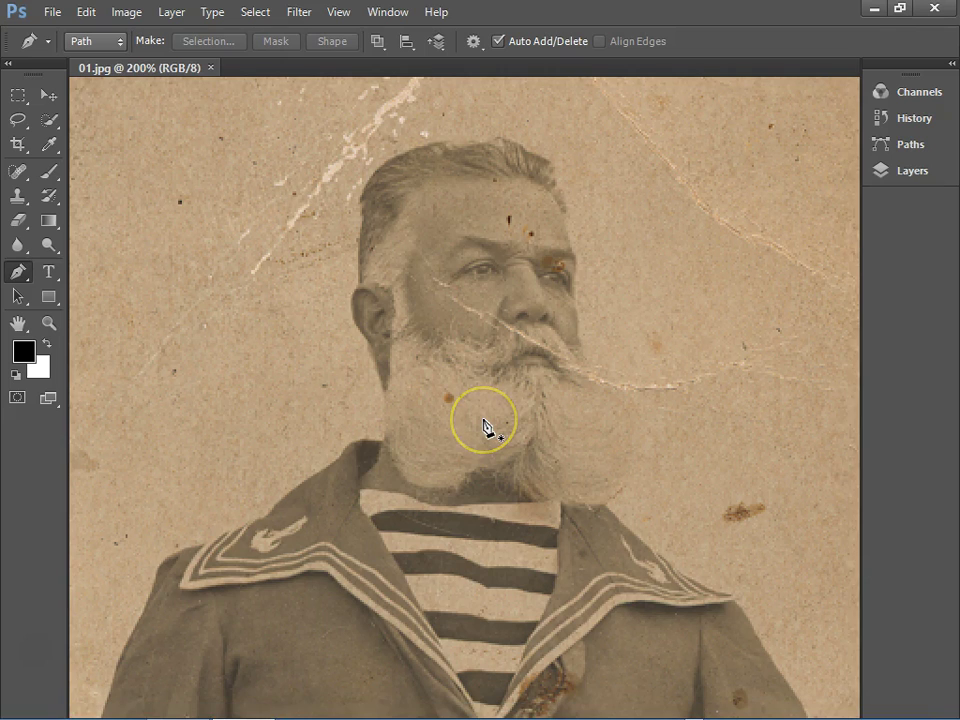
pyautogui.press('f')
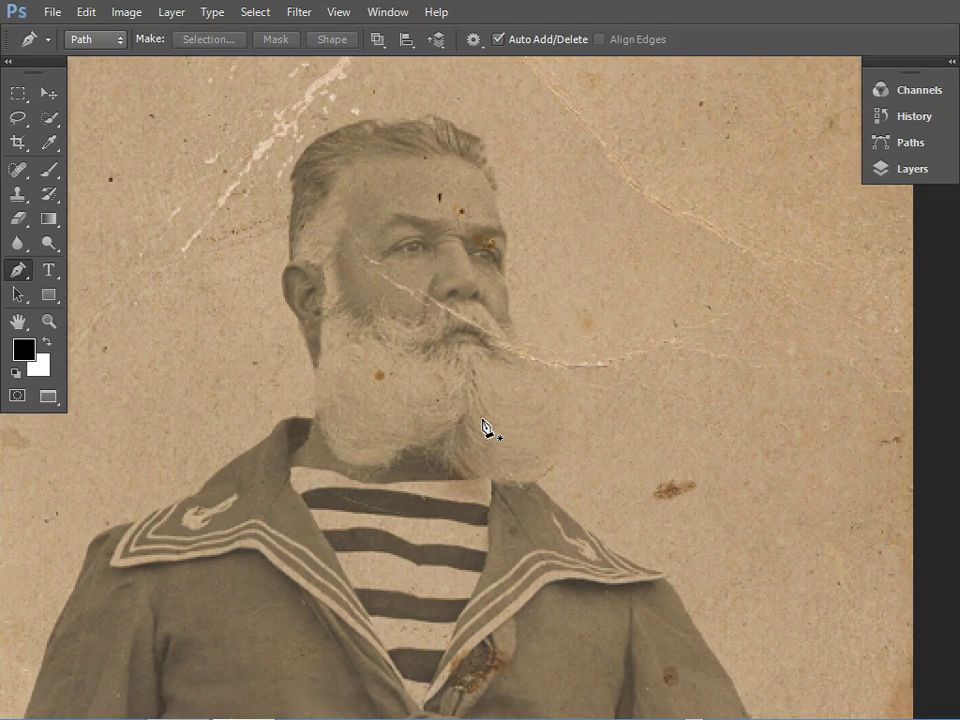
pyautogui.press('f')
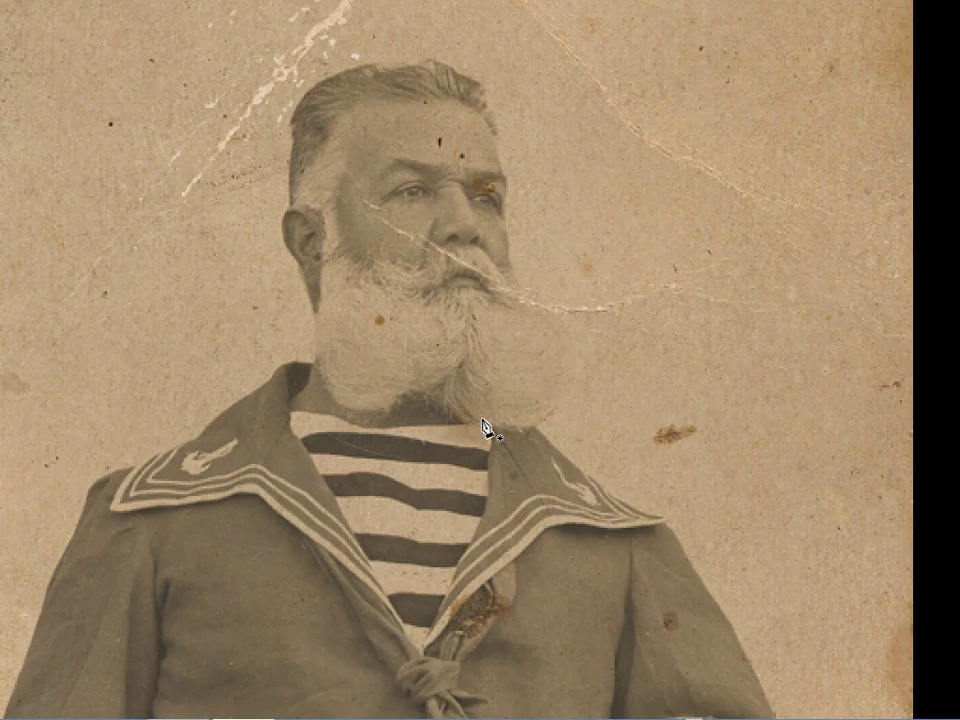
pyautogui.click(462, 333)
pyautogui.press('f')
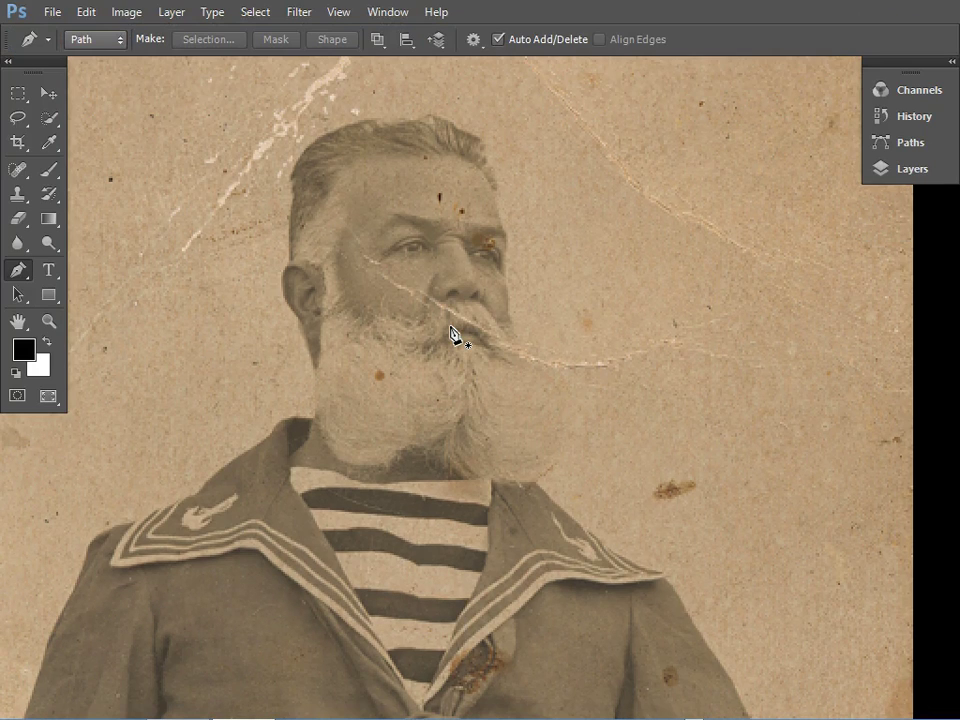
pyautogui.press('f')
pyautogui.click(476, 263)
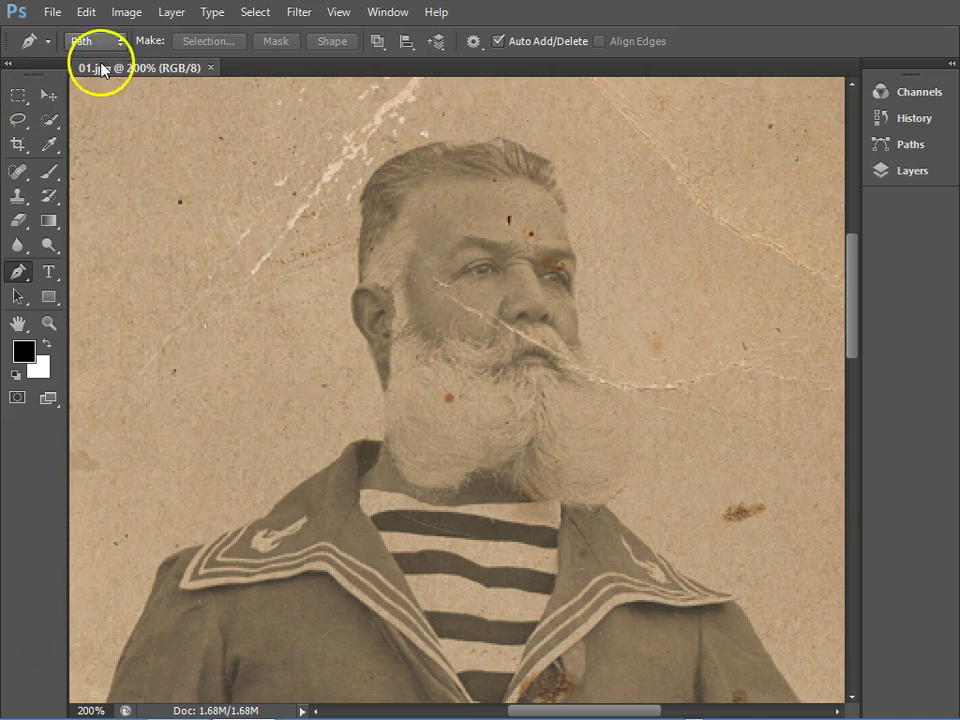
# - Convert the photo to Grayscale, ticking Don't show again and discarding the colour information
pyautogui.click(131, 17)
pyautogui.moveTo(180, 36)
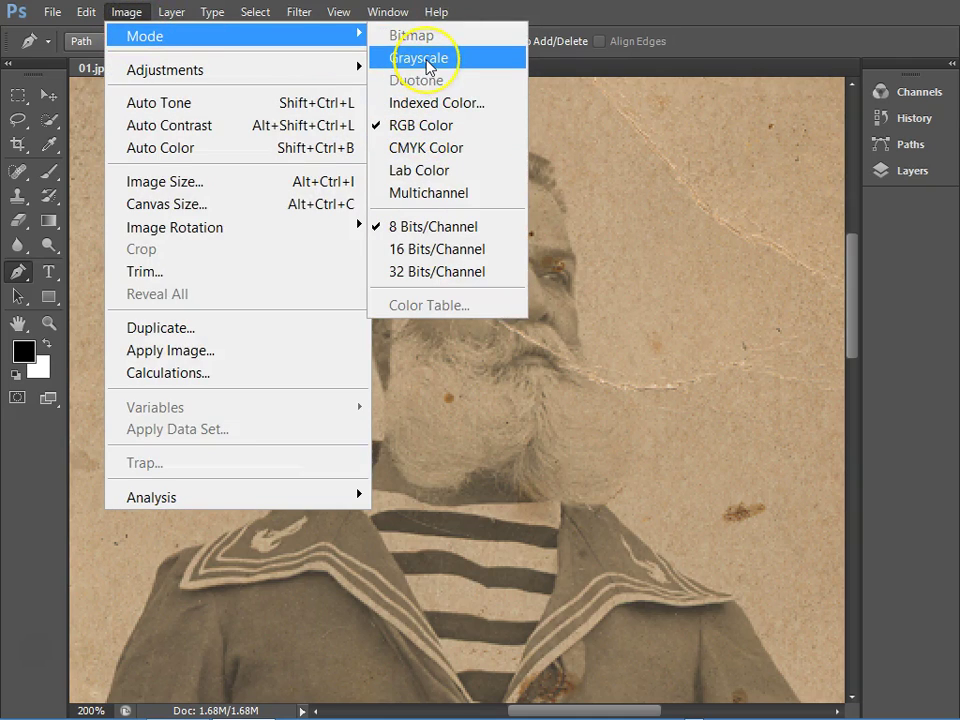
pyautogui.click(428, 60)
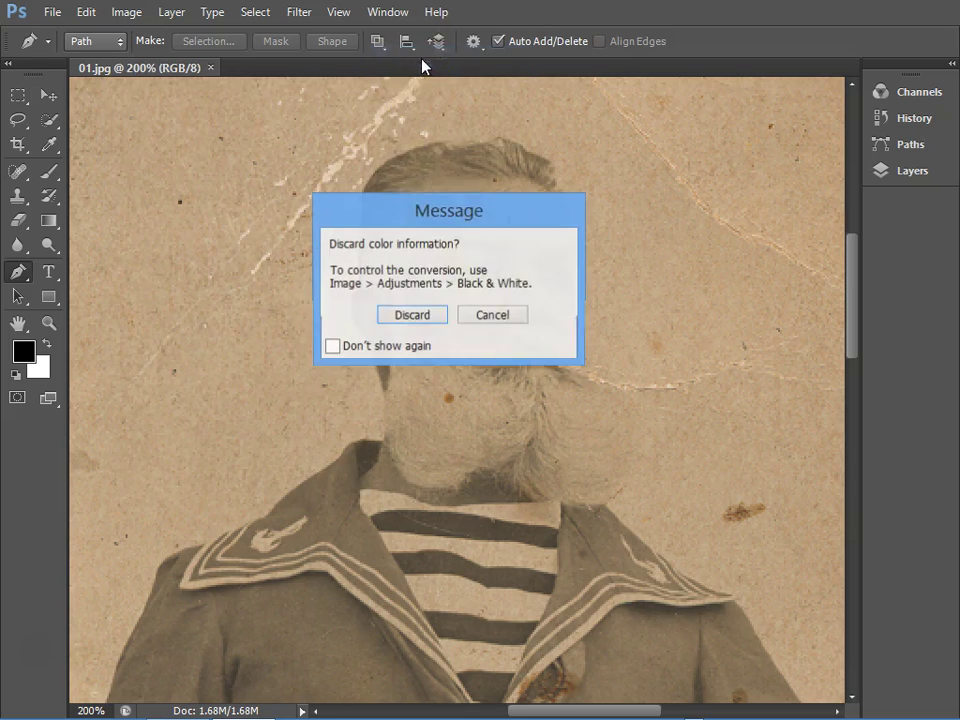
pyautogui.click(331, 346)
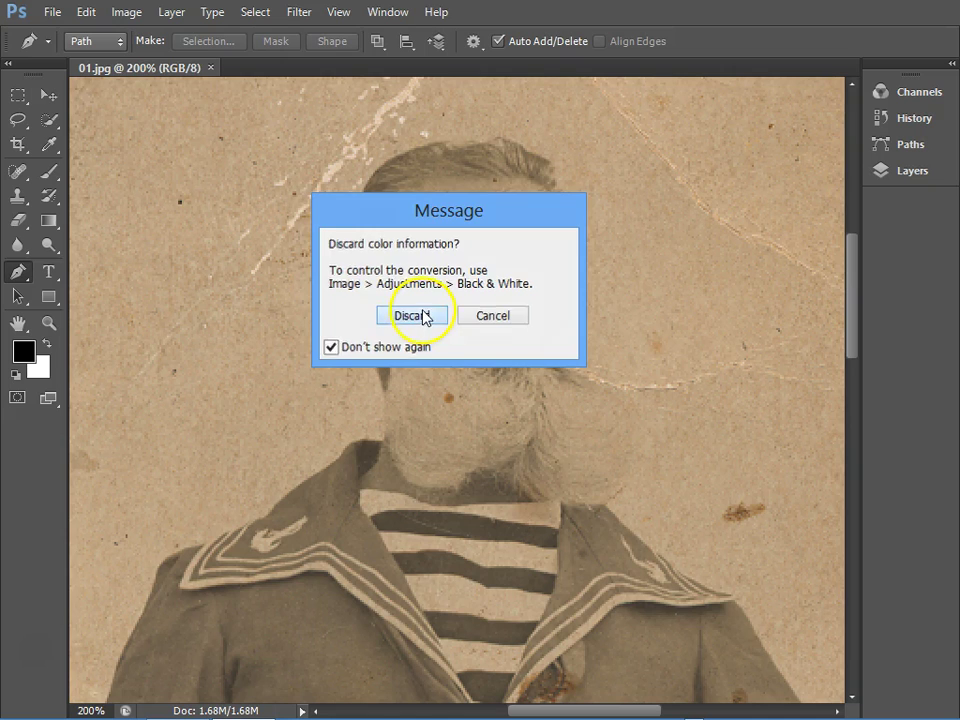
pyautogui.click(424, 317)
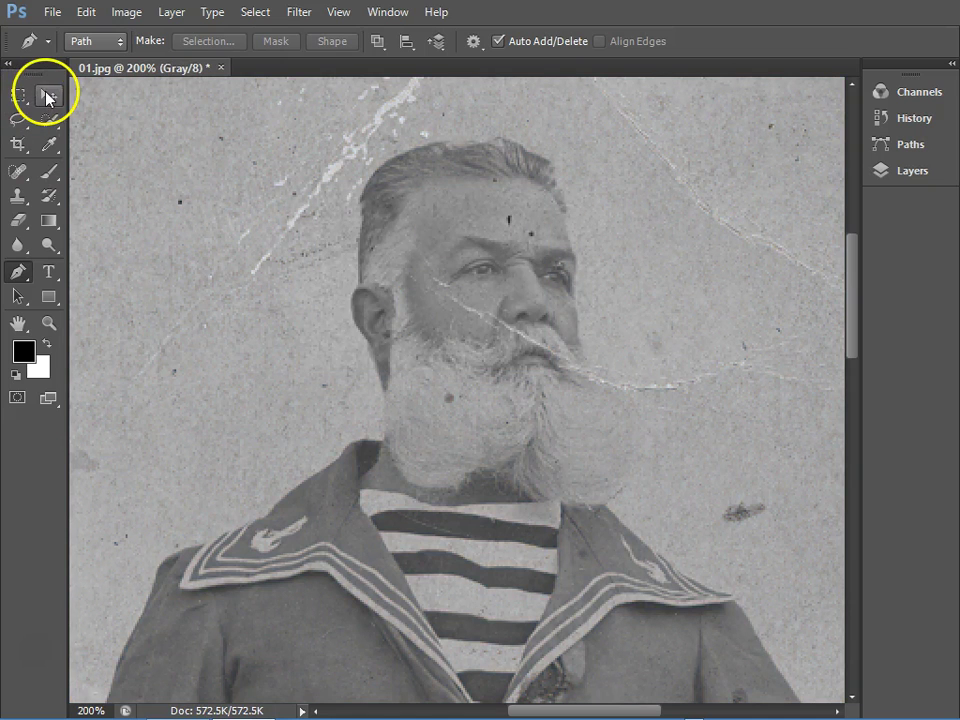
pyautogui.click(44, 95)
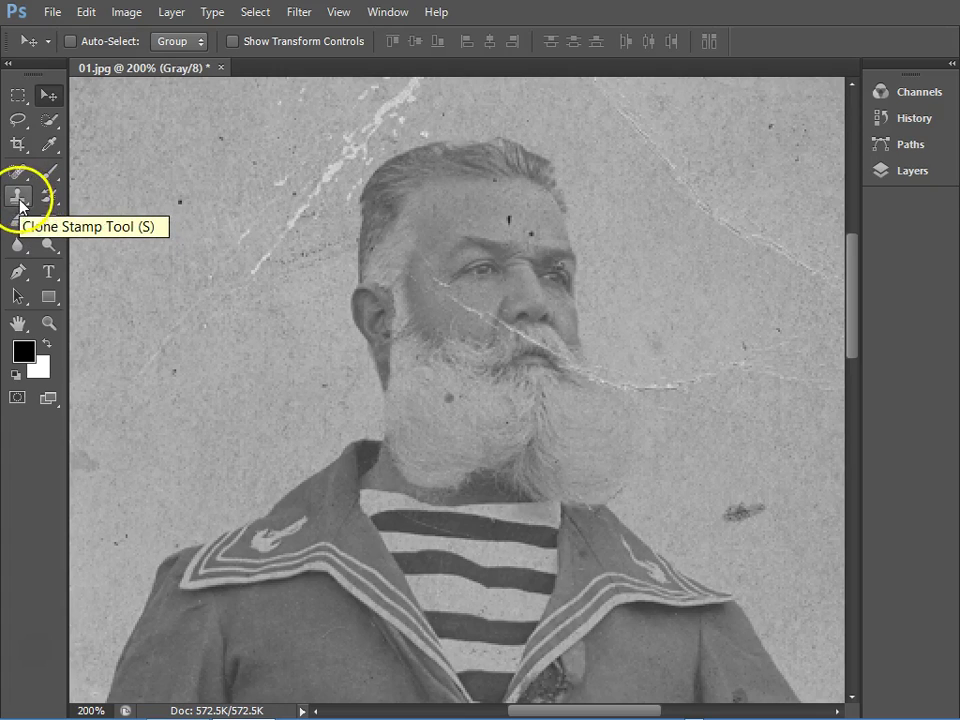
# - Clone clean paper texture over the background scratches around the head with the Clone Stamp
pyautogui.click(26, 204)
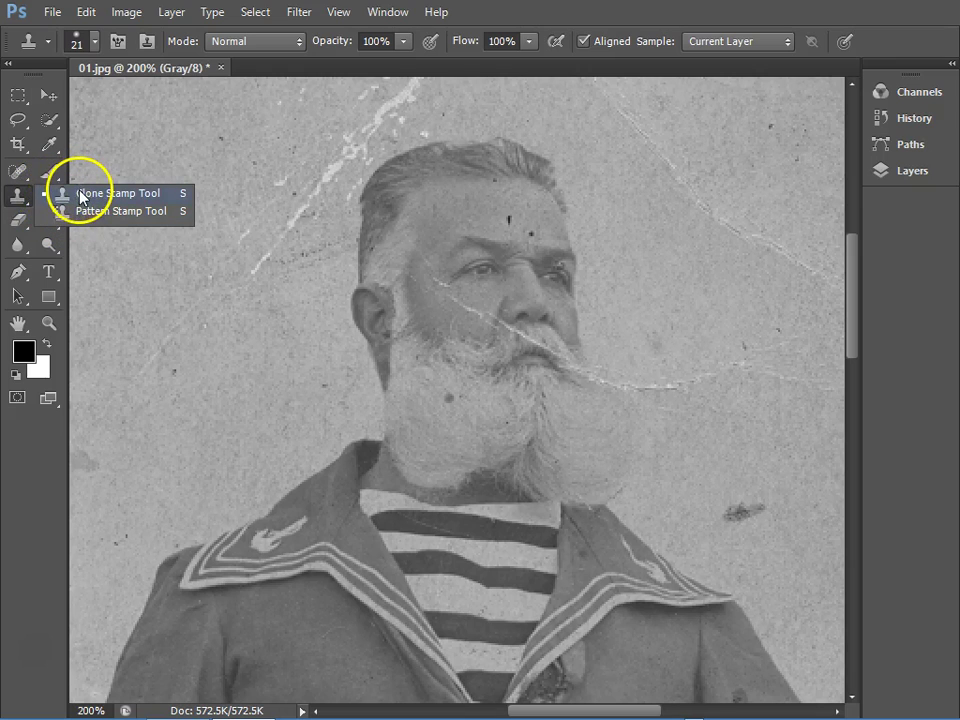
pyautogui.click(80, 193)
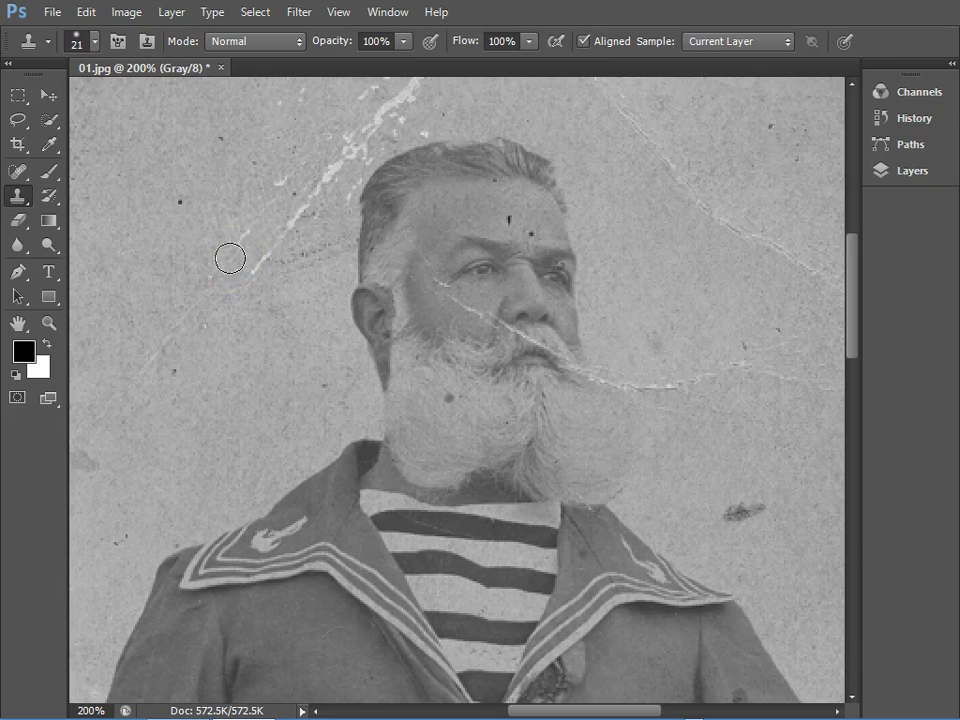
pyautogui.moveTo(230, 259)
pyautogui.mouseDown()
pyautogui.moveTo(189, 267)
pyautogui.moveTo(173, 249)
pyautogui.moveTo(182, 201)
pyautogui.moveTo(176, 259)
pyautogui.moveTo(147, 205)
pyautogui.moveTo(133, 204)
pyautogui.moveTo(144, 199)
pyautogui.moveTo(130, 201)
pyautogui.mouseUp()
pyautogui.moveTo(130, 200)
pyautogui.mouseDown()
pyautogui.moveTo(184, 201)
pyautogui.moveTo(186, 218)
pyautogui.moveTo(168, 228)
pyautogui.moveTo(197, 139)
pyautogui.moveTo(229, 139)
pyautogui.moveTo(230, 167)
pyautogui.moveTo(257, 163)
pyautogui.moveTo(221, 197)
pyautogui.moveTo(95, 420)
pyautogui.mouseUp()
pyautogui.keyDown('alt'); pyautogui.click(204, 366); pyautogui.keyUp('alt')
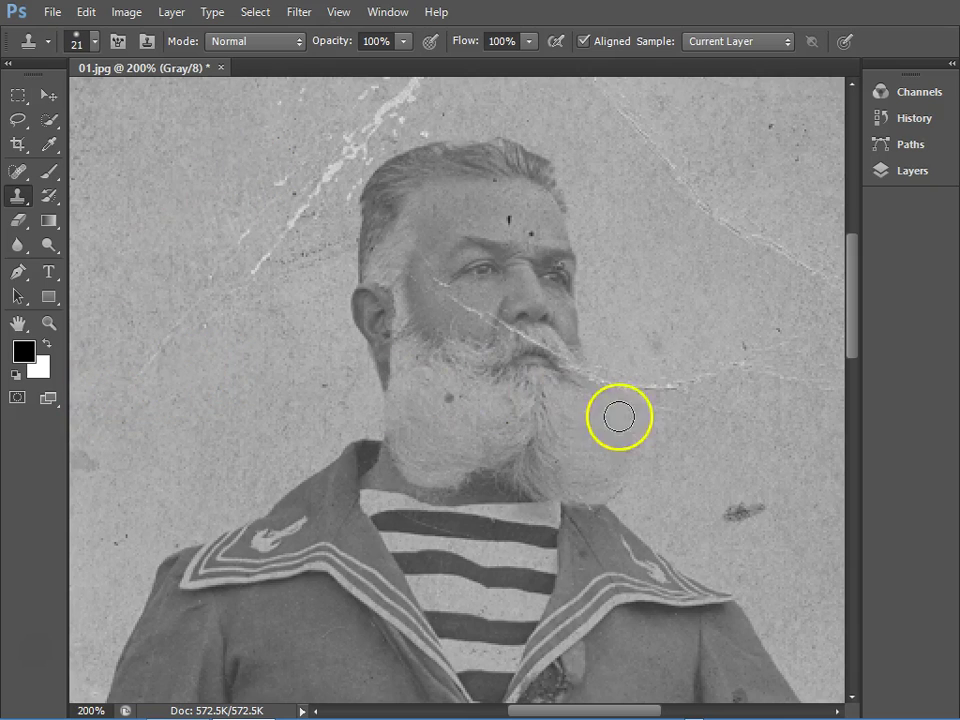
pyautogui.keyDown('alt'); pyautogui.click(465, 422); pyautogui.keyUp('alt')
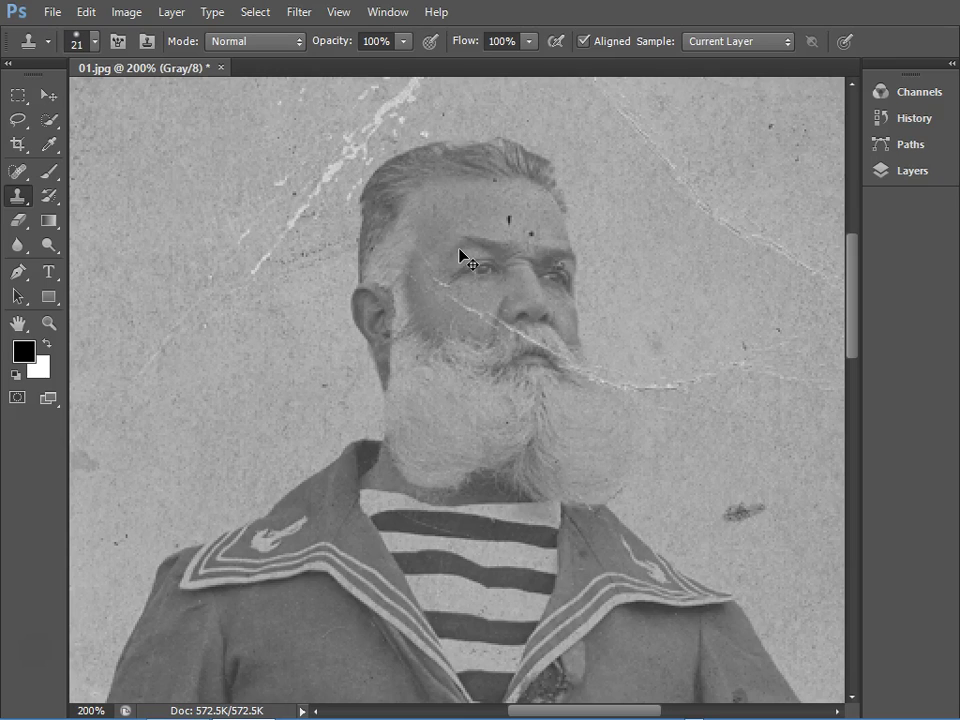
# - Zoom to 400% on the face and sample clean cheek skin as the clone source
pyautogui.hotkey('ctrl', '+')
pyautogui.hotkey('ctrl', '+')
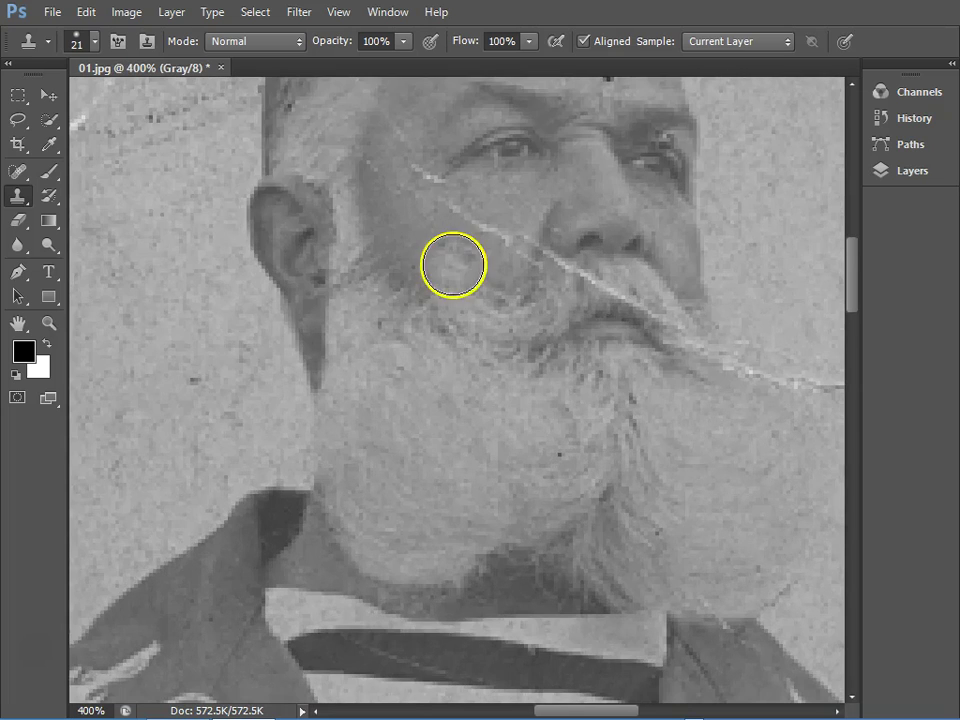
pyautogui.moveTo(439, 281); pyautogui.dragTo(364, 449)
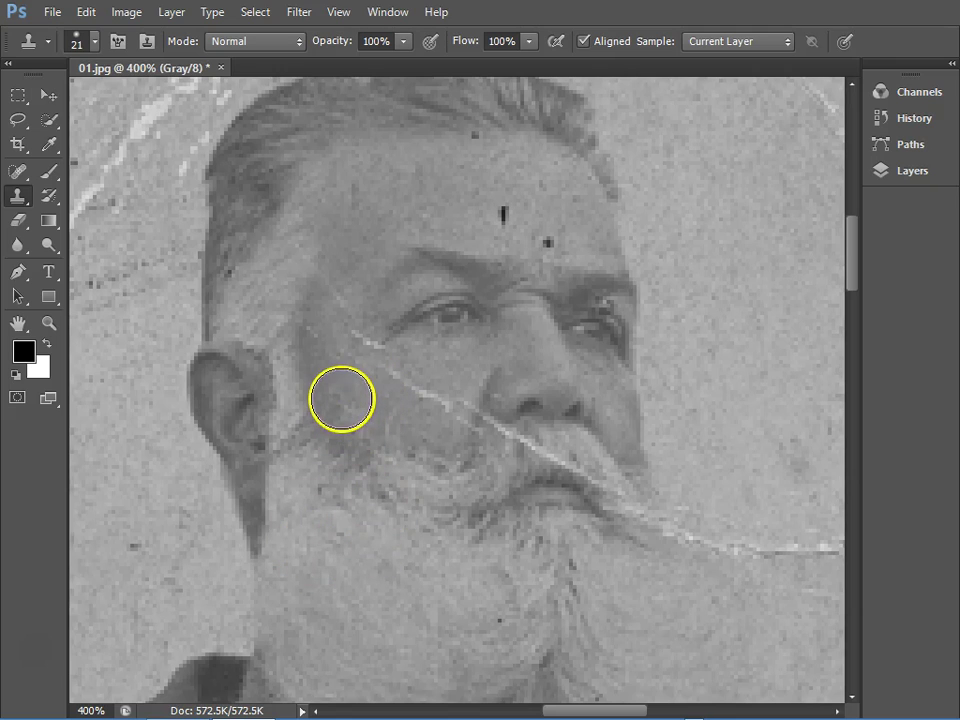
pyautogui.keyDown('alt'); pyautogui.click(359, 379); pyautogui.keyUp('alt')
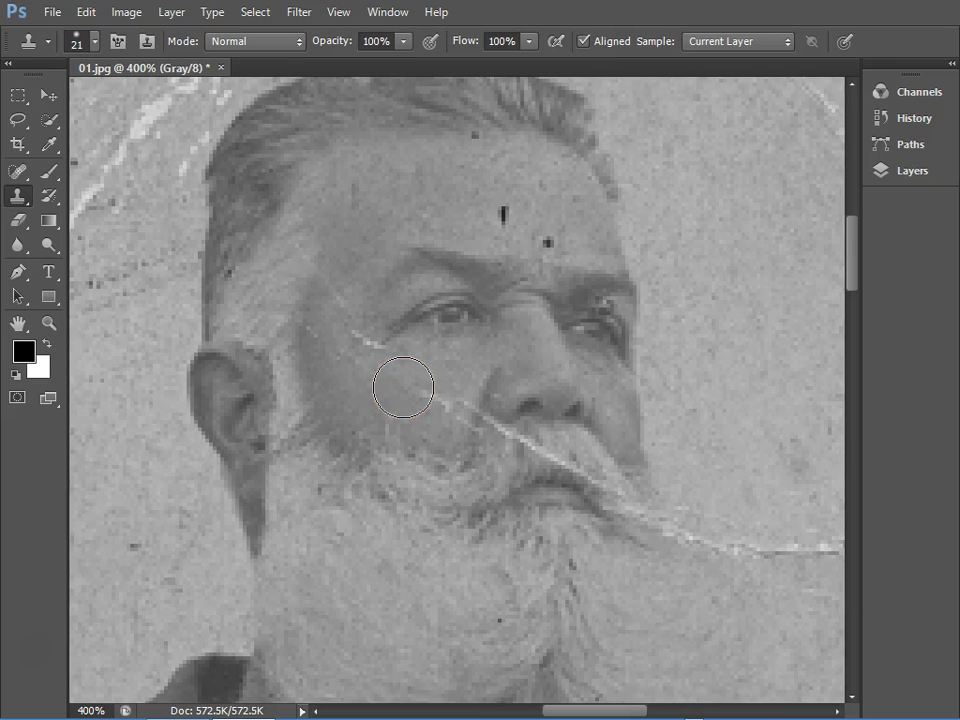
# - Set the clone brush to 7 px and paint out the cheek scratch beside the nose
pyautogui.rightClick(403, 387)
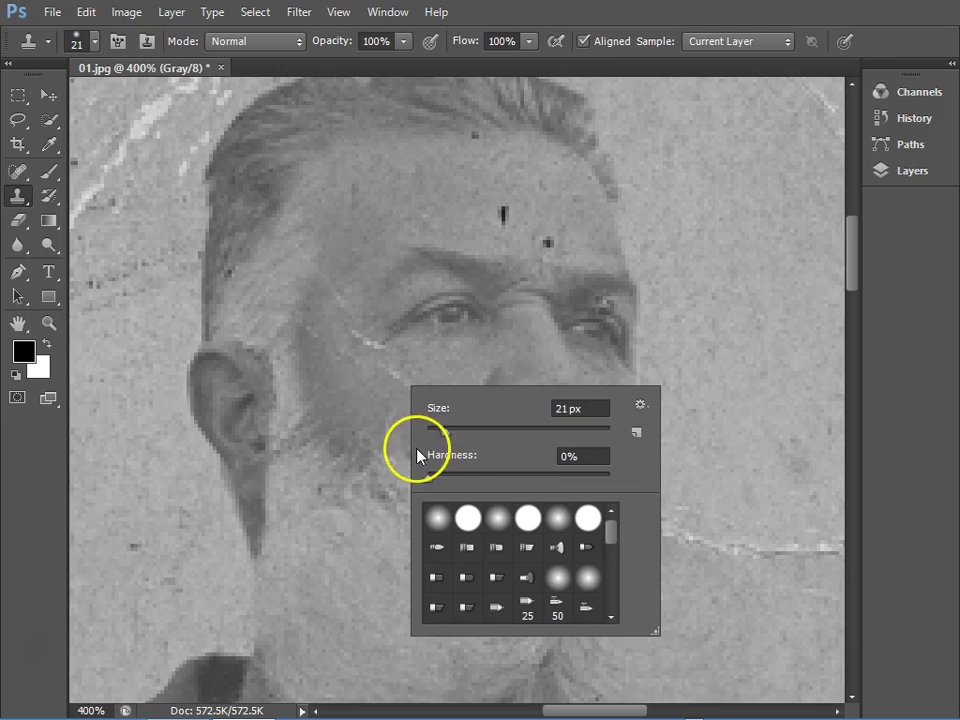
pyautogui.moveTo(439, 429); pyautogui.dragTo(433, 430)
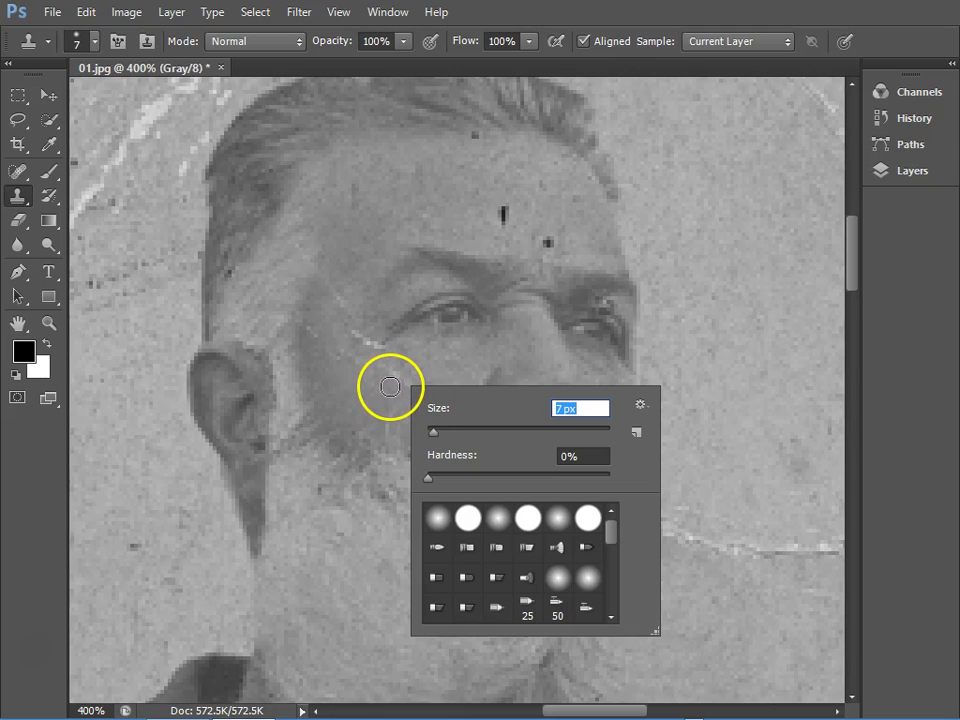
pyautogui.click(390, 386)
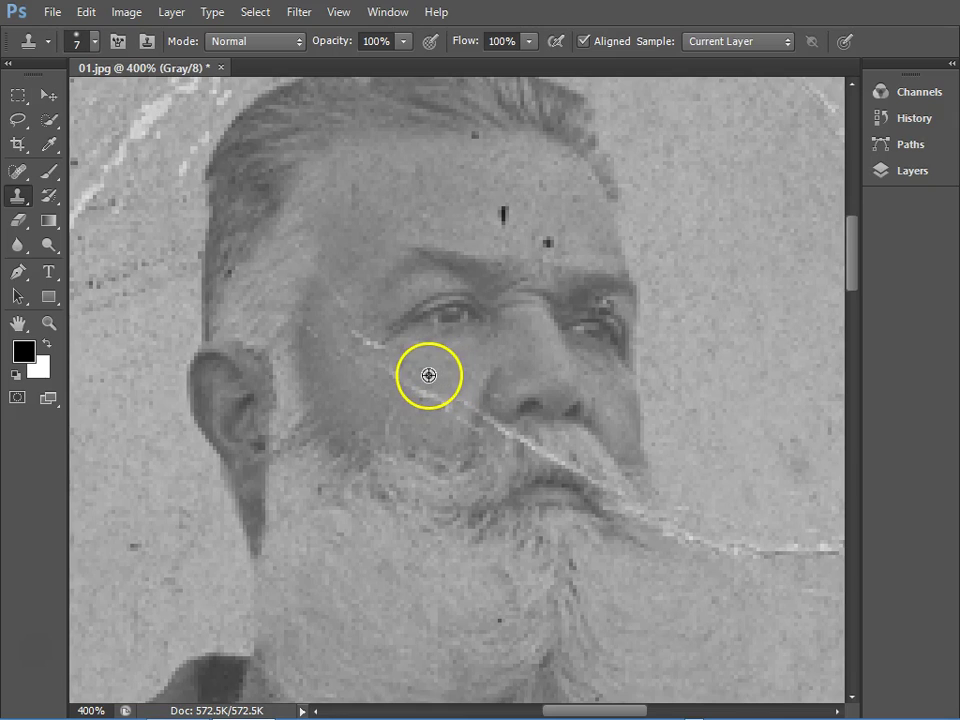
pyautogui.moveTo(390, 375)
pyautogui.mouseDown()
pyautogui.moveTo(448, 375)
pyautogui.moveTo(422, 386)
pyautogui.moveTo(446, 379)
pyautogui.moveTo(431, 396)
pyautogui.moveTo(384, 394)
pyautogui.mouseUp()
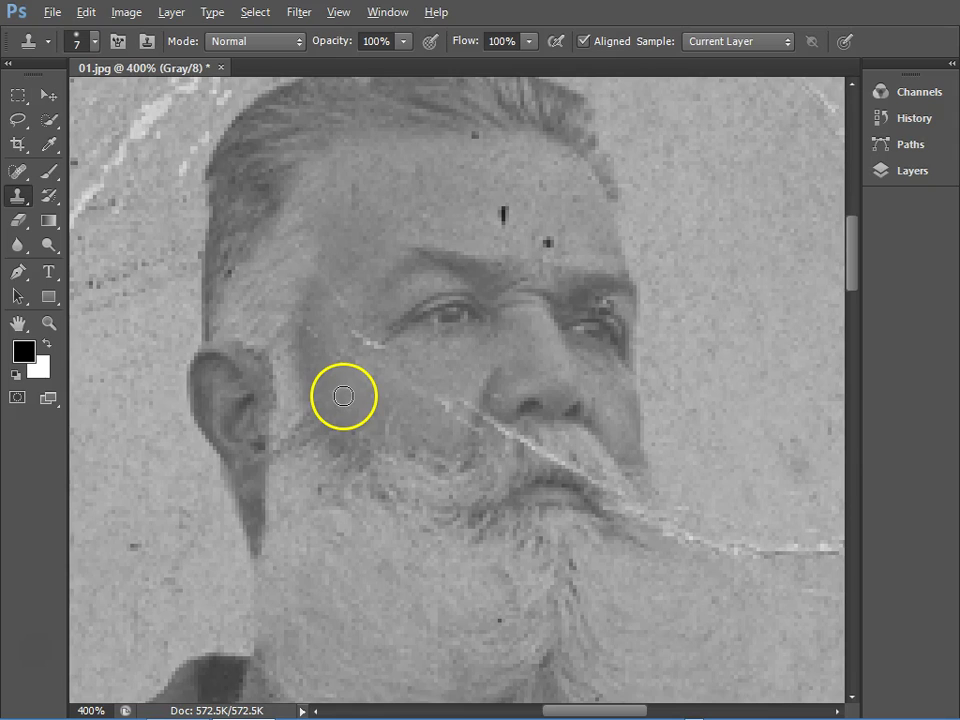
pyautogui.moveTo(441, 399); pyautogui.dragTo(437, 401)
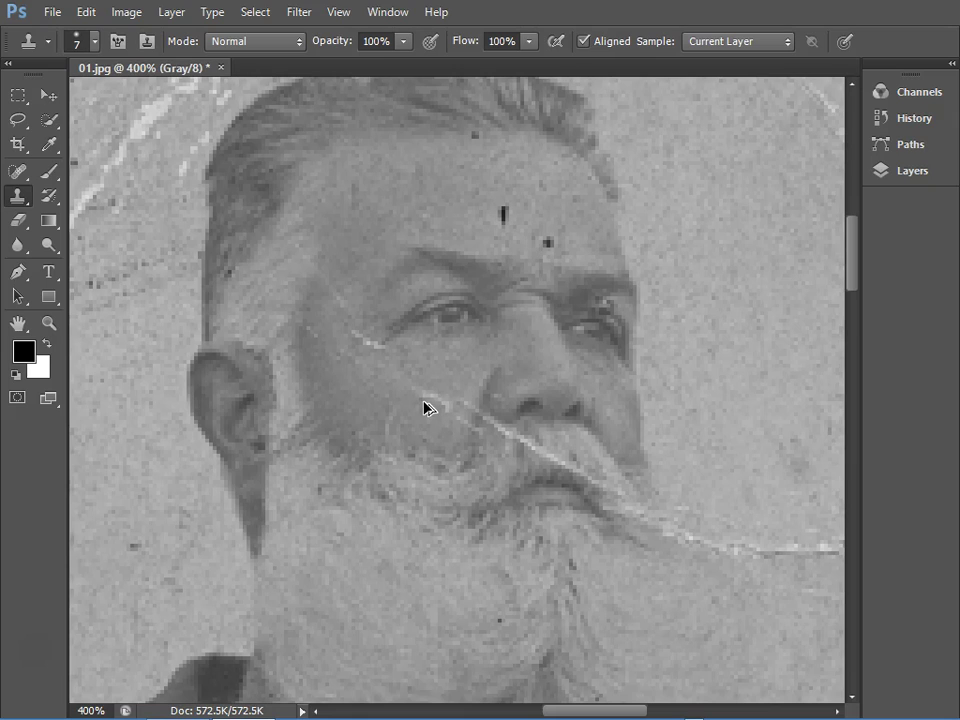
# - Clone matching skin over the forehead, temple and upper-cheek scratches, panning down toward the eyes
pyautogui.keyDown('alt'); pyautogui.click(423, 400); pyautogui.keyUp('alt')
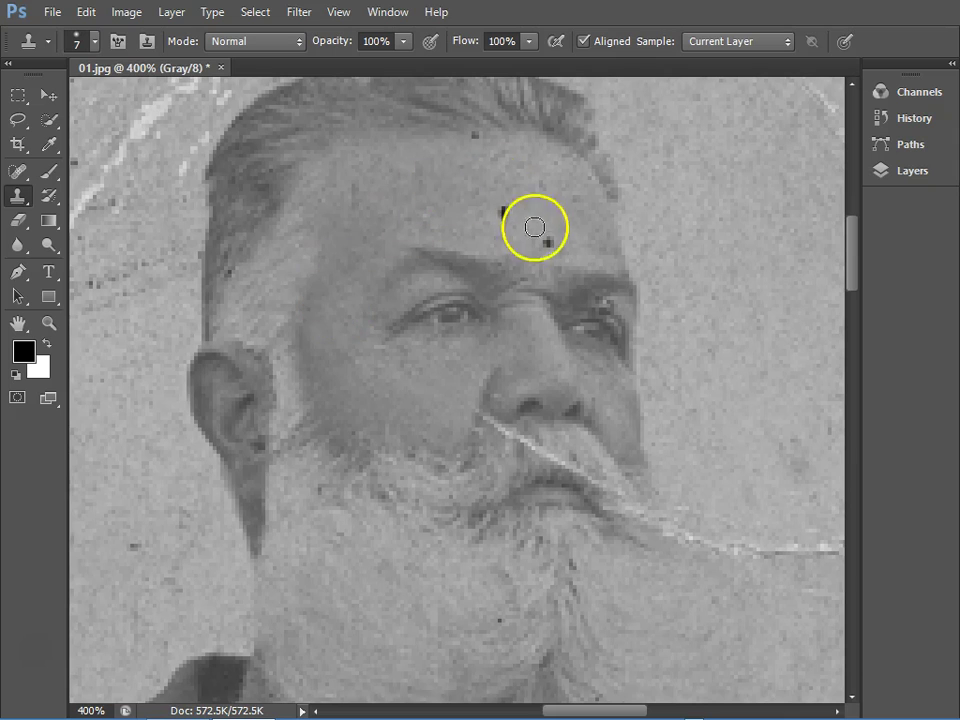
pyautogui.moveTo(506, 235)
pyautogui.mouseDown()
pyautogui.moveTo(470, 293)
pyautogui.moveTo(529, 489)
pyautogui.moveTo(528, 455)
pyautogui.mouseUp()
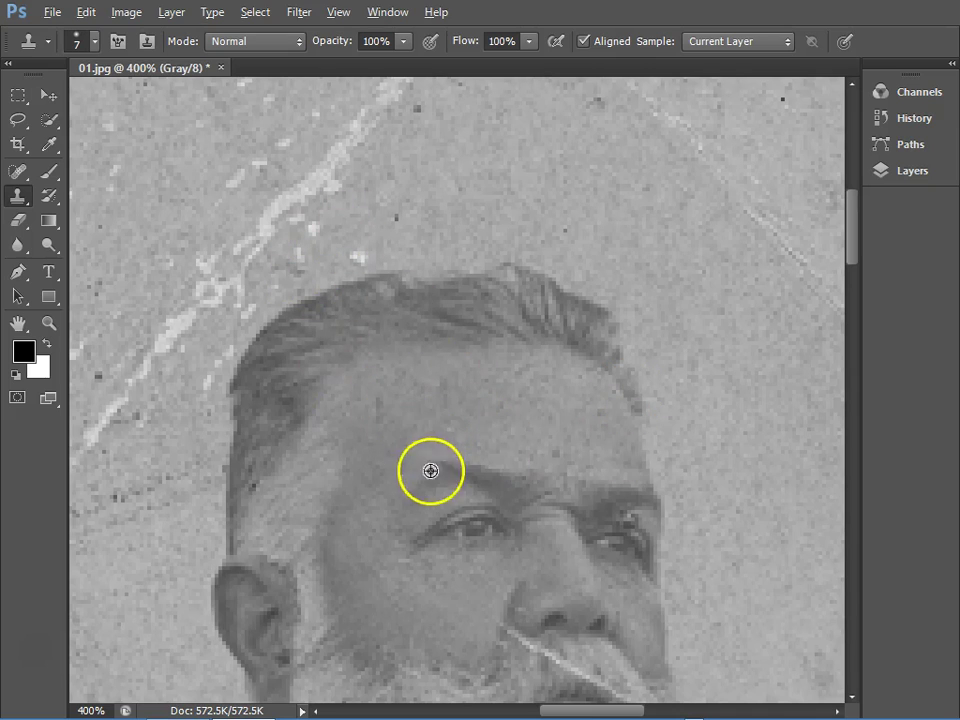
pyautogui.moveTo(422, 401); pyautogui.dragTo(516, 272)
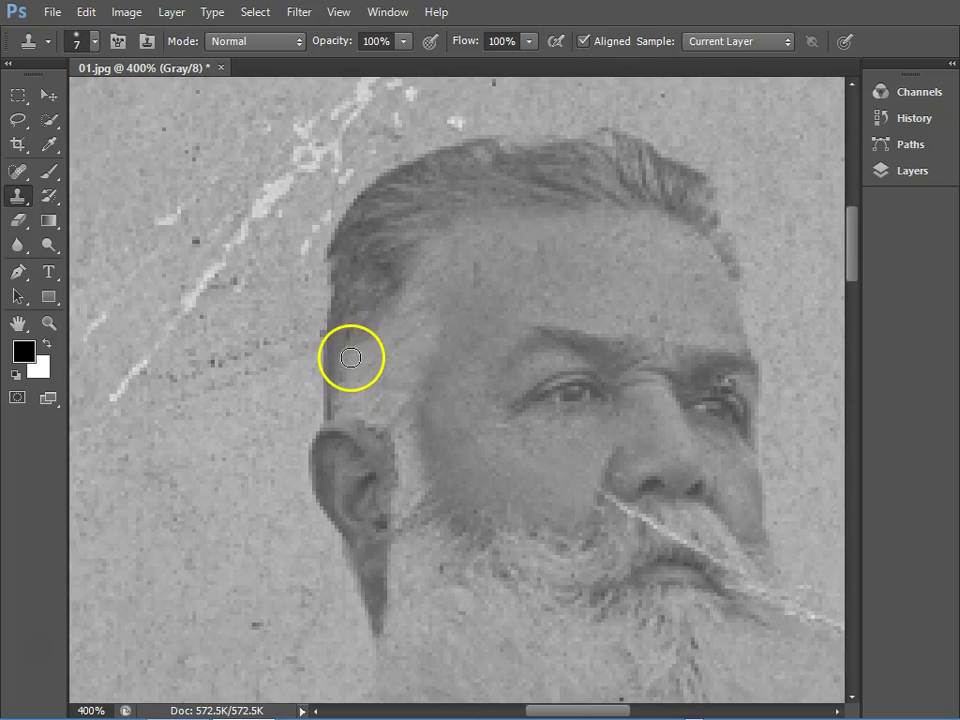
pyautogui.moveTo(490, 405); pyautogui.dragTo(373, 227)
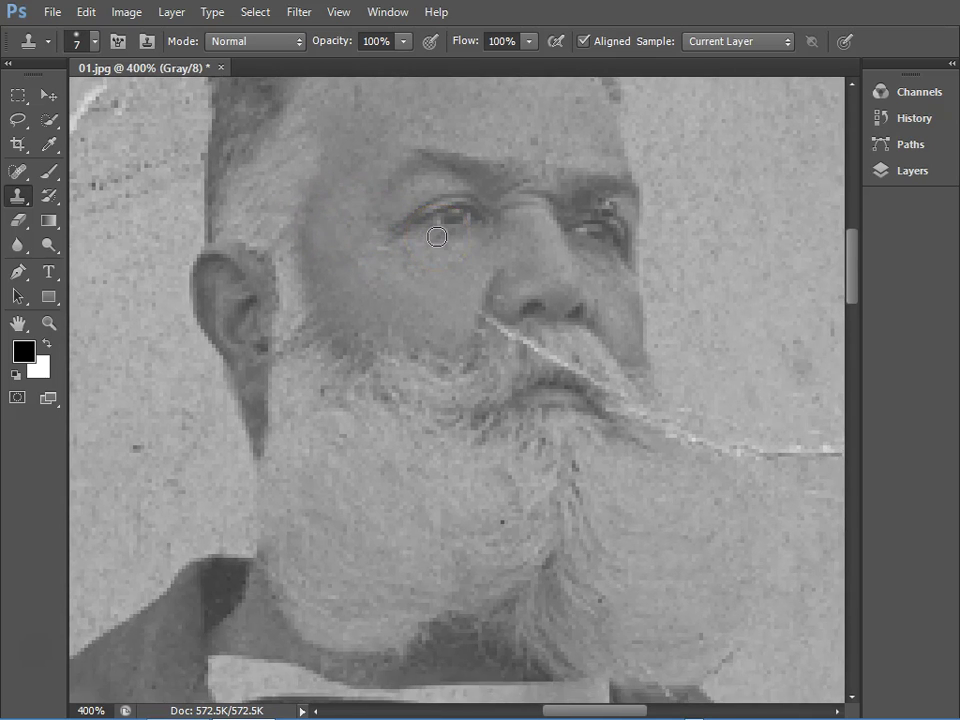
# - Zoom into the right eye and set the Clone Stamp brush size to 2 px
pyautogui.keyDown('ctrl'); pyautogui.click(576, 247); pyautogui.keyUp('ctrl')
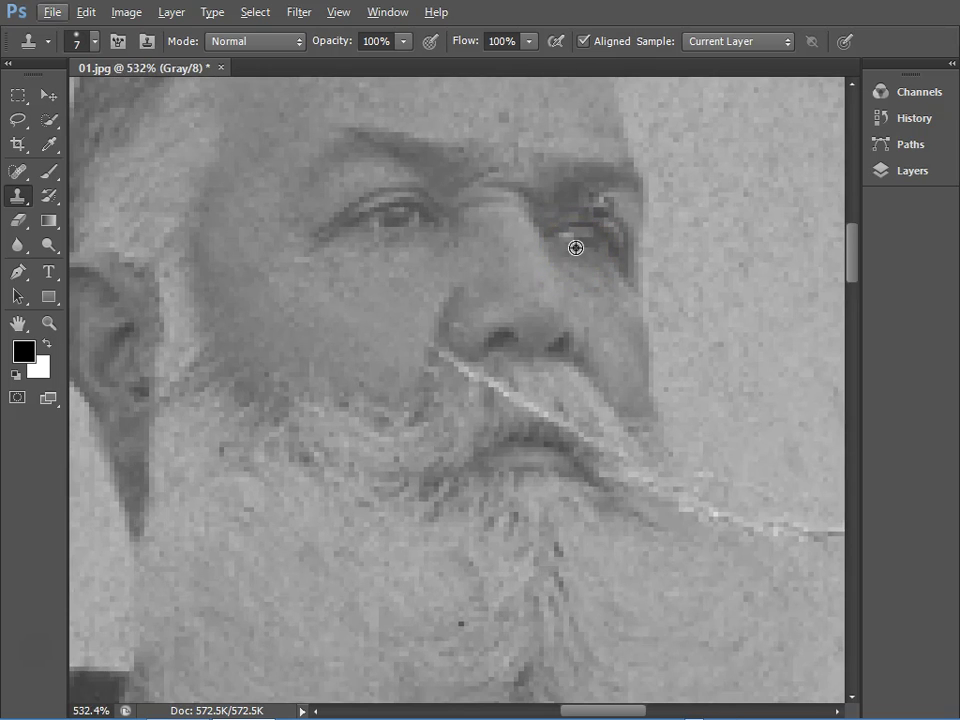
pyautogui.moveTo(576, 247); pyautogui.dragTo(454, 482)
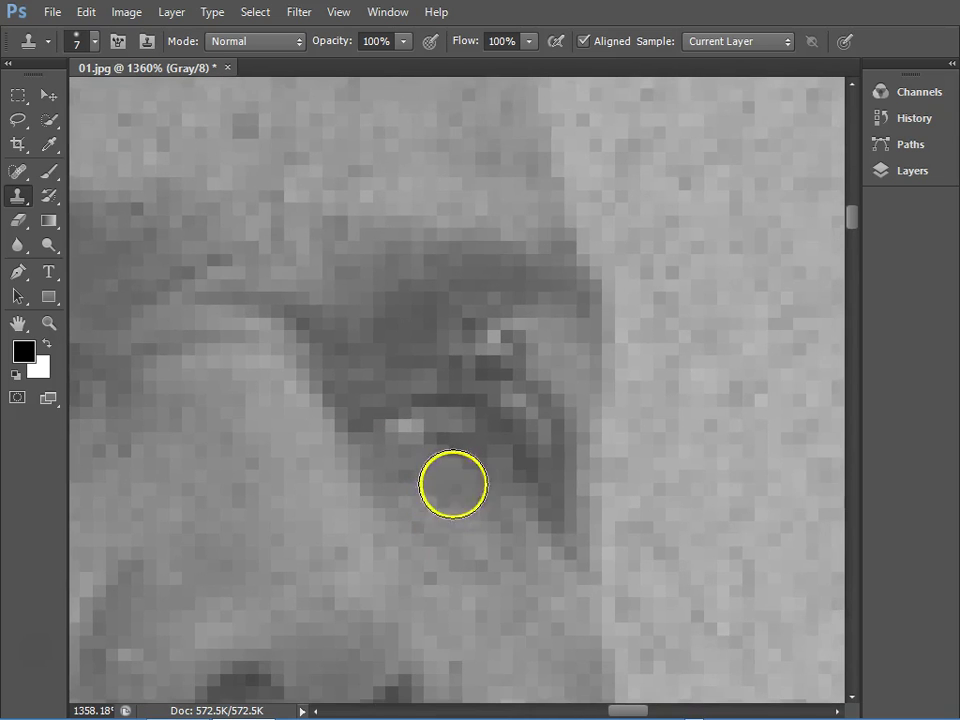
pyautogui.rightClick(561, 374)
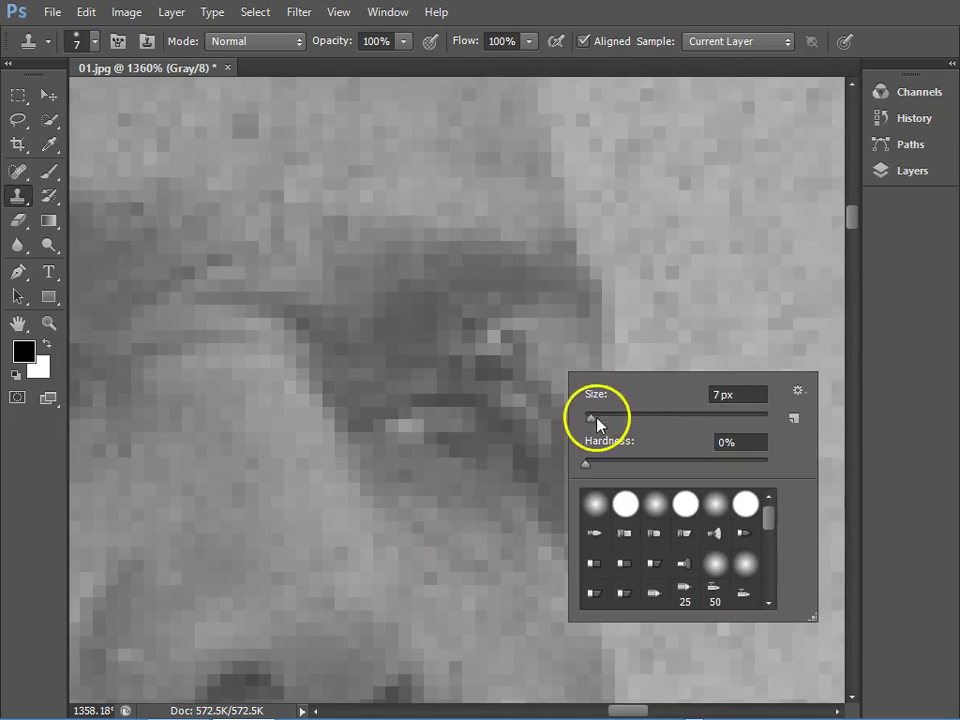
pyautogui.moveTo(732, 393); pyautogui.dragTo(684, 396)
pyautogui.write('2')
pyautogui.press('Return')
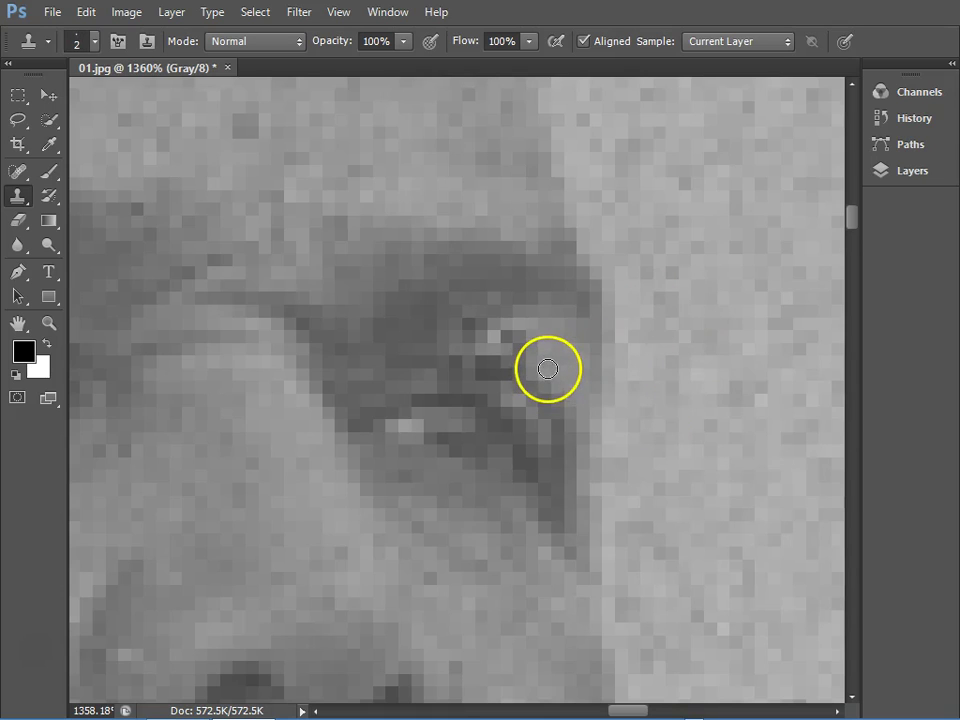
# - Sample nearby texture and clone out the tiny specks and dark area around the eye
pyautogui.keyDown('alt'); pyautogui.click(545, 348); pyautogui.keyUp('alt')
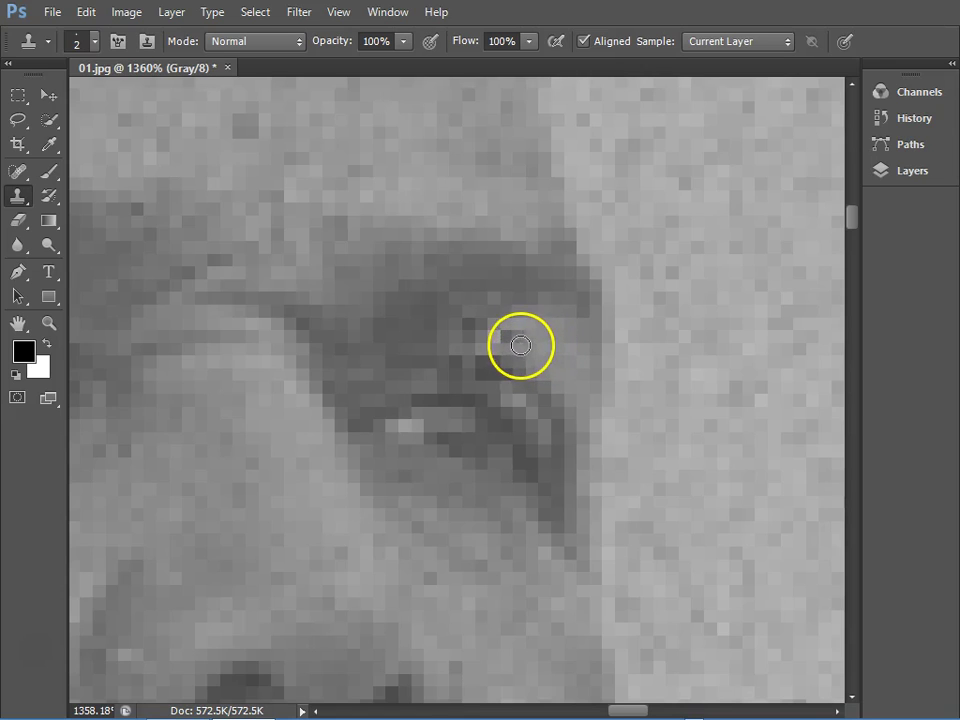
pyautogui.moveTo(507, 336)
pyautogui.mouseDown()
pyautogui.moveTo(542, 351)
pyautogui.moveTo(504, 336)
pyautogui.moveTo(520, 332)
pyautogui.moveTo(548, 349)
pyautogui.moveTo(470, 336)
pyautogui.moveTo(525, 339)
pyautogui.moveTo(536, 381)
pyautogui.moveTo(499, 372)
pyautogui.mouseUp()
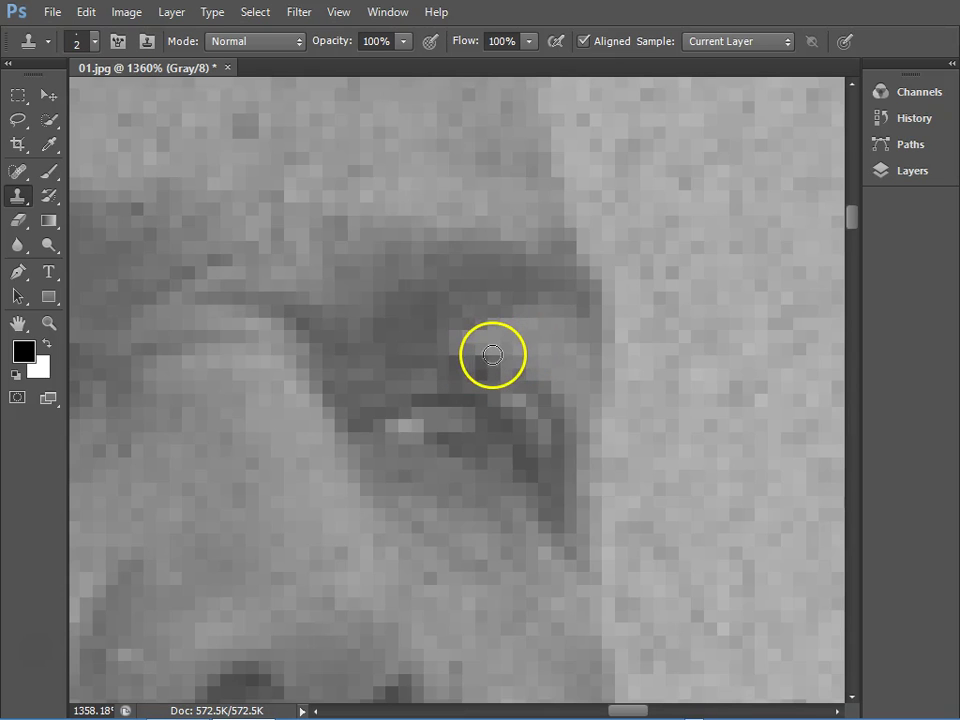
pyautogui.moveTo(492, 355); pyautogui.dragTo(496, 347)
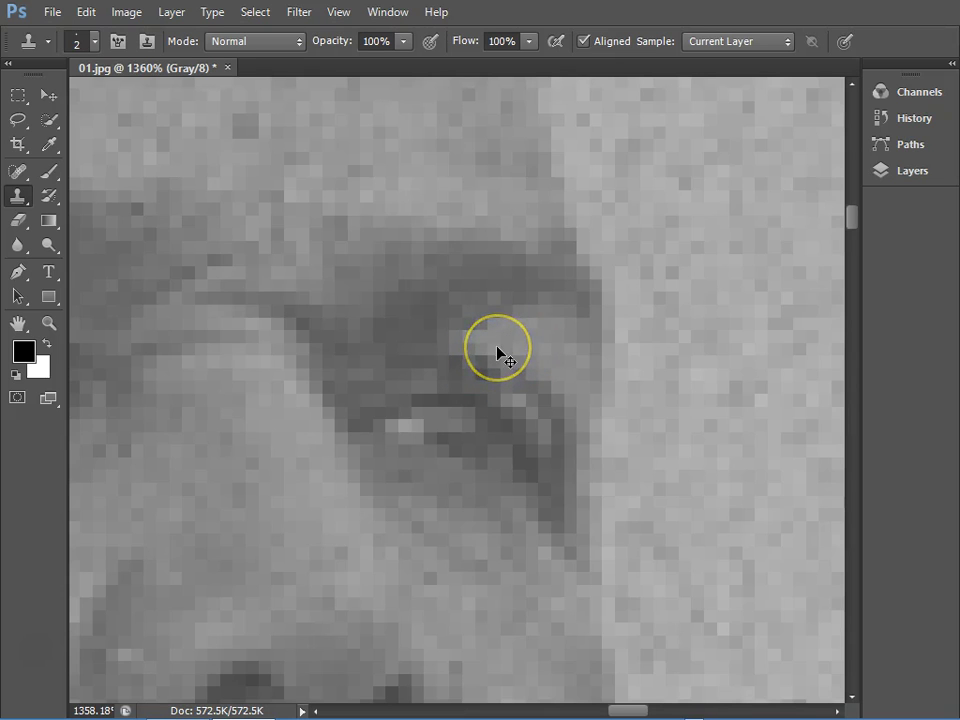
pyautogui.scroll(-2, 498, 352)
pyautogui.scroll(-2, 498, 352)
pyautogui.scroll(-1, 498, 352)
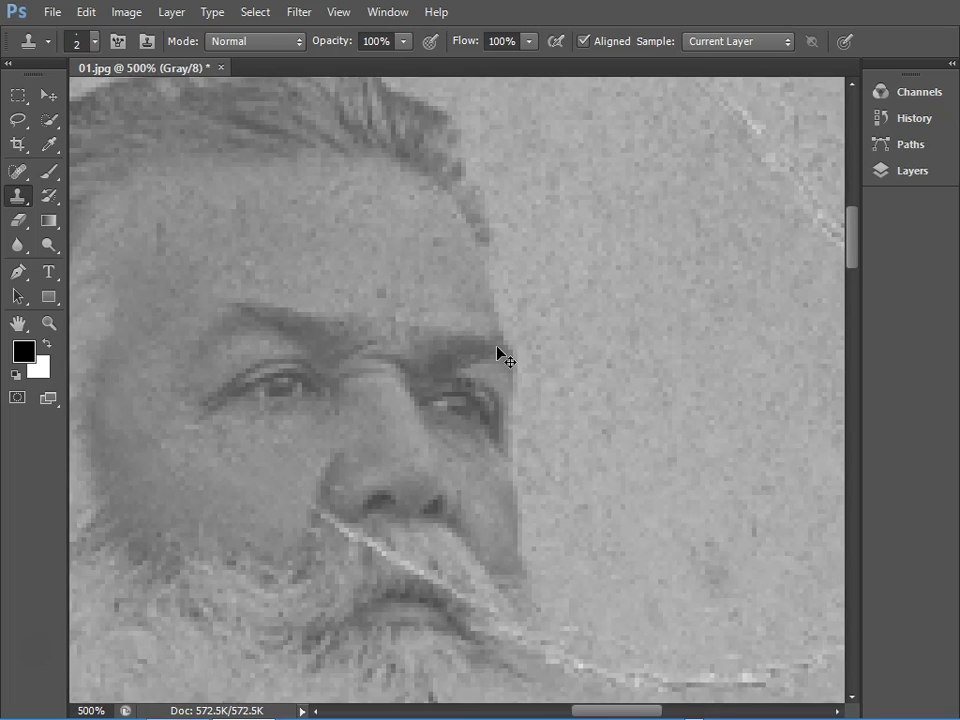
pyautogui.scroll(1, 497, 348)
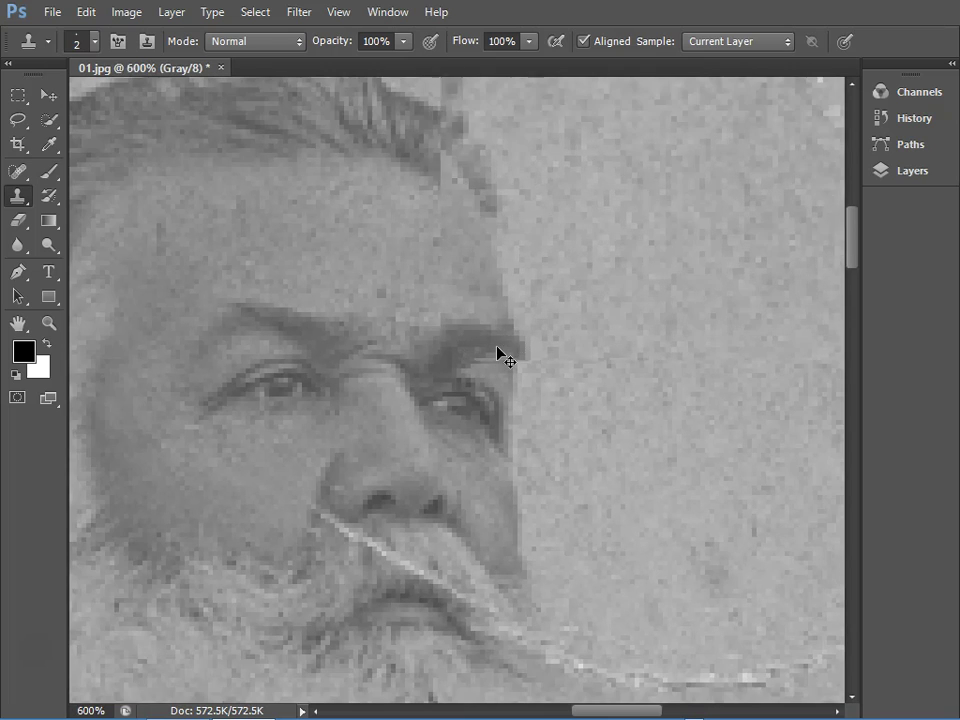
pyautogui.scroll(1, 497, 348)
pyautogui.scroll(2, 497, 348)
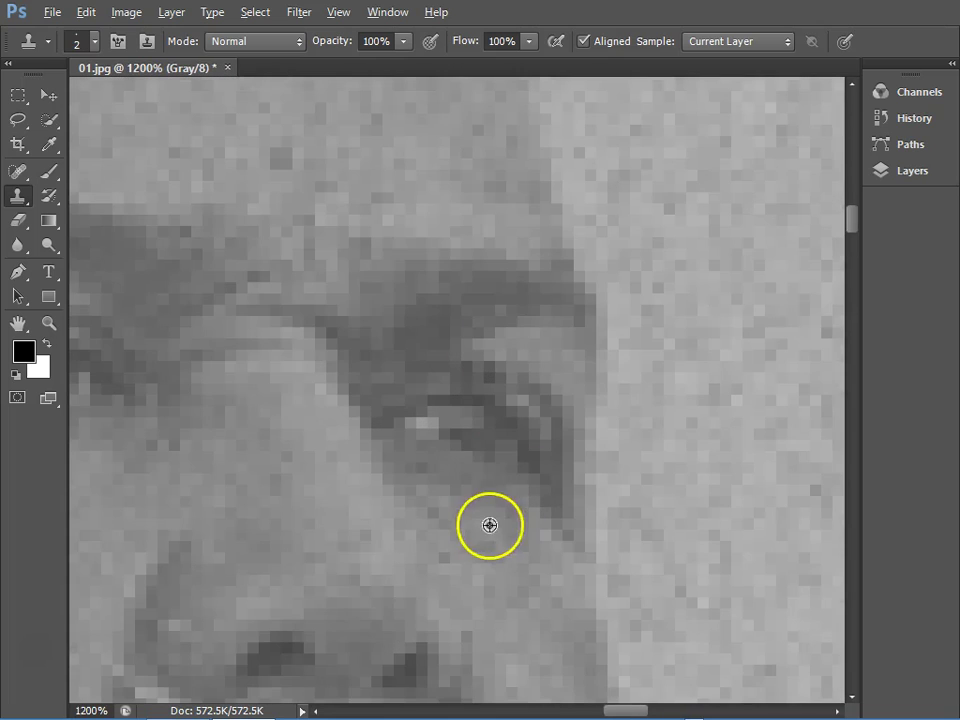
pyautogui.keyDown('alt'); pyautogui.click(437, 388); pyautogui.keyUp('alt')
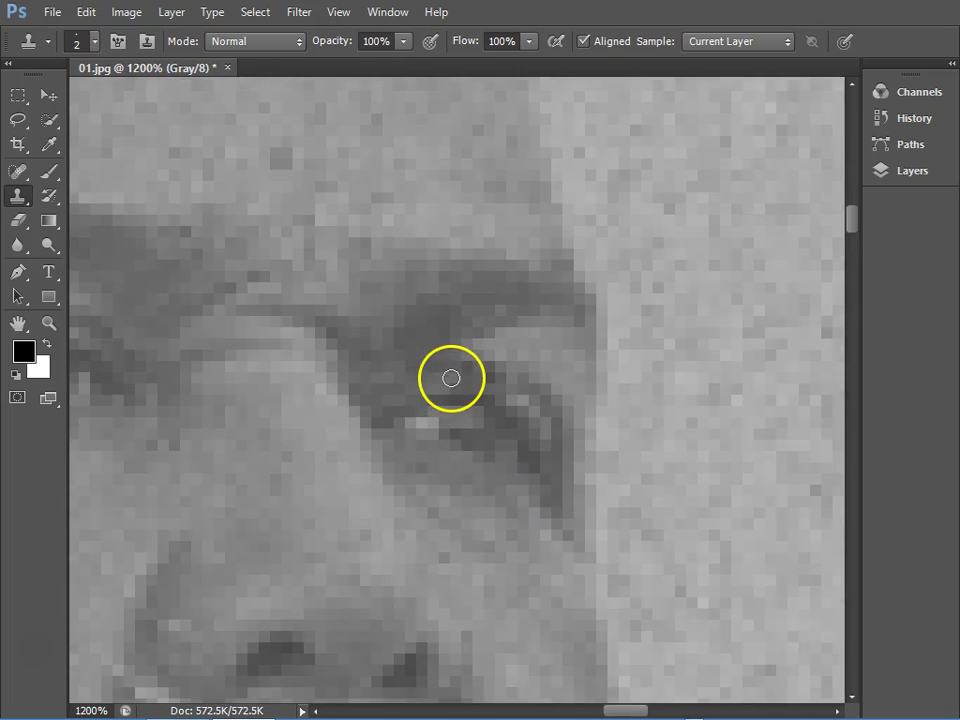
pyautogui.moveTo(465, 381)
pyautogui.mouseDown()
pyautogui.moveTo(508, 396)
pyautogui.moveTo(494, 383)
pyautogui.moveTo(443, 384)
pyautogui.moveTo(489, 386)
pyautogui.moveTo(508, 433)
pyautogui.moveTo(533, 398)
pyautogui.moveTo(527, 381)
pyautogui.moveTo(507, 376)
pyautogui.mouseUp()
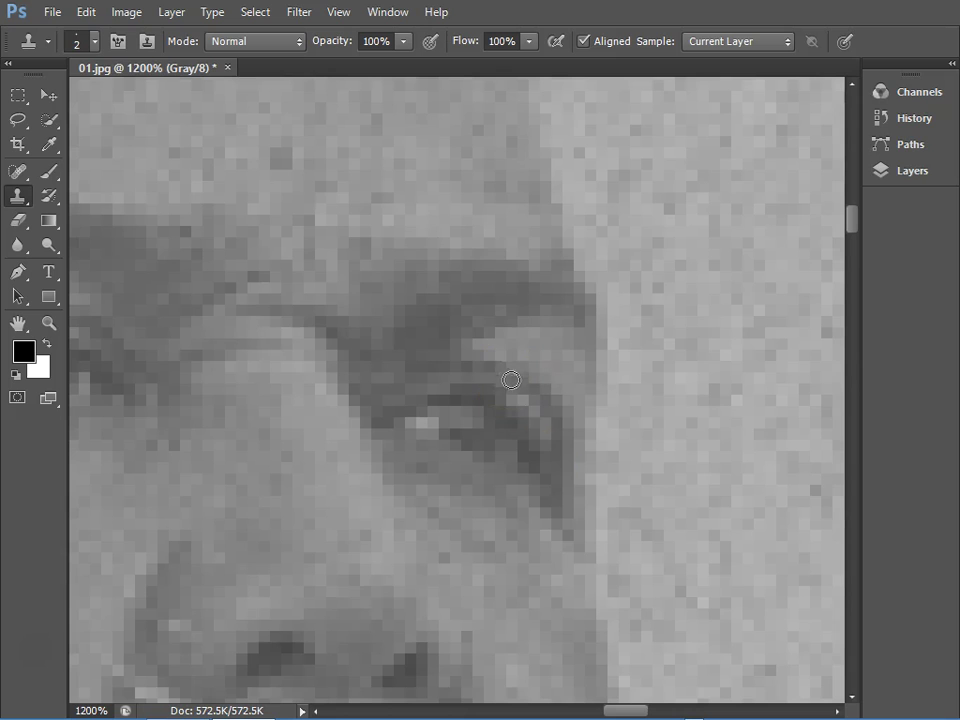
# - Retouch the forehead texture, enlarging the clone brush to 8 px and resampling forehead skin
pyautogui.keyDown('alt'); pyautogui.scroll(-2, 565, 550); pyautogui.keyUp('alt')
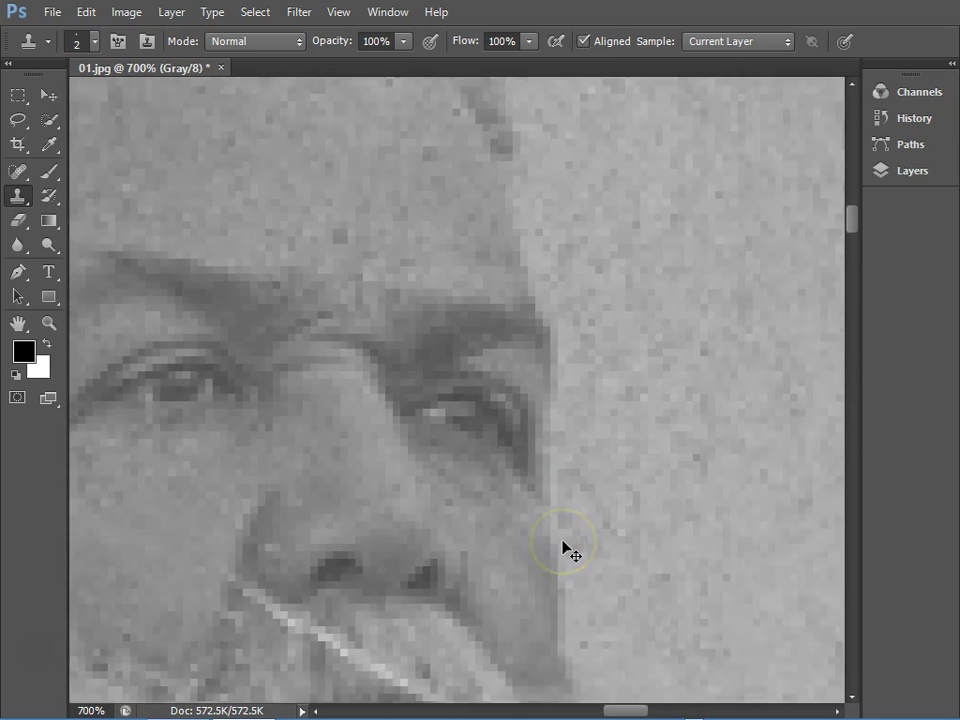
pyautogui.keyDown('alt'); pyautogui.scroll(-1, 565, 550); pyautogui.keyUp('alt')
pyautogui.keyDown('alt'); pyautogui.scroll(-1, 565, 550); pyautogui.keyUp('alt')
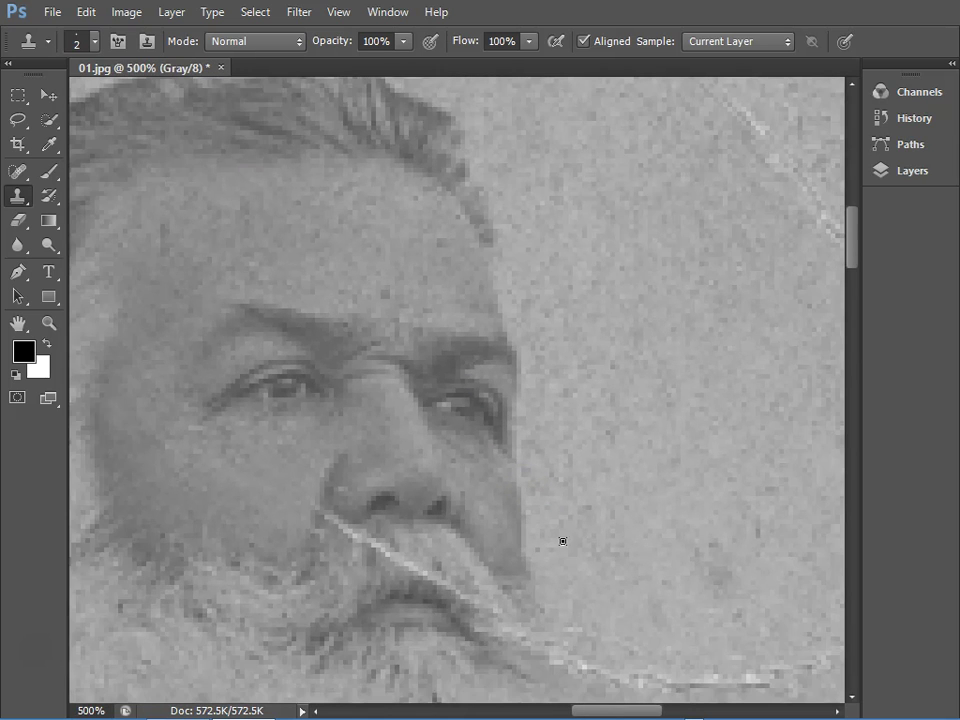
pyautogui.moveTo(336, 279)
pyautogui.mouseDown()
pyautogui.moveTo(377, 274)
pyautogui.moveTo(382, 293)
pyautogui.mouseUp()
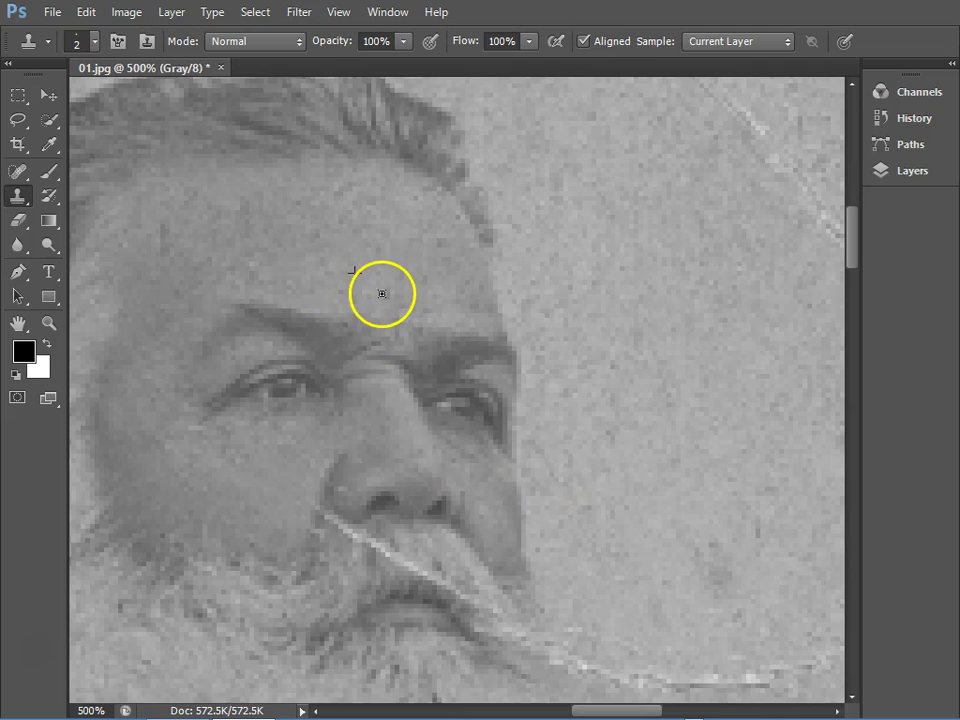
pyautogui.rightClick(430, 255)
pyautogui.moveTo(440, 300); pyautogui.dragTo(446, 300)
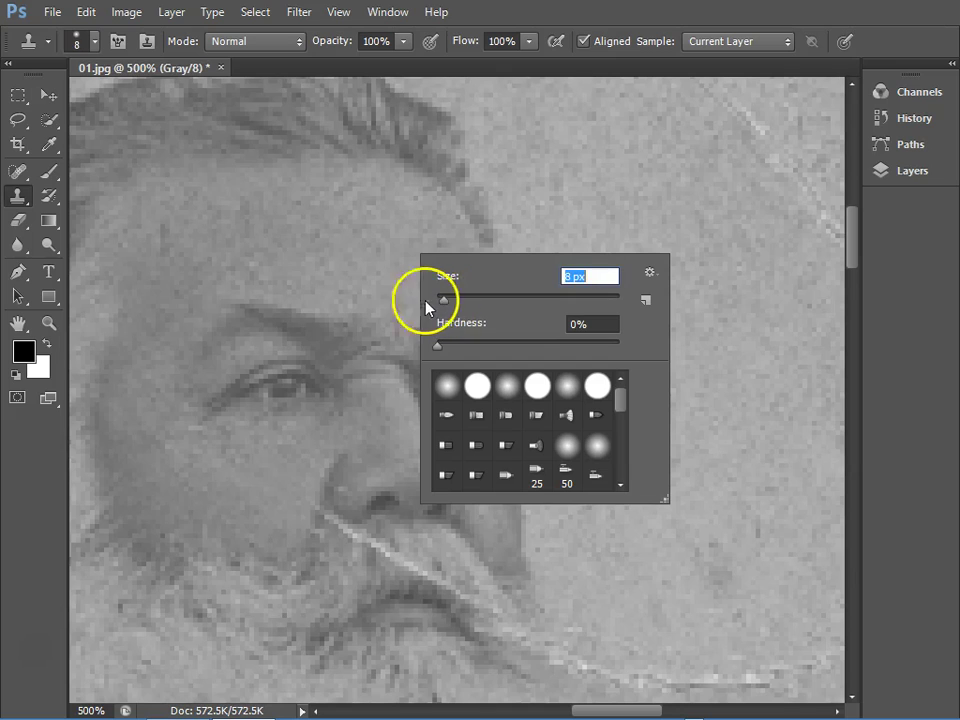
pyautogui.click(182, 262)
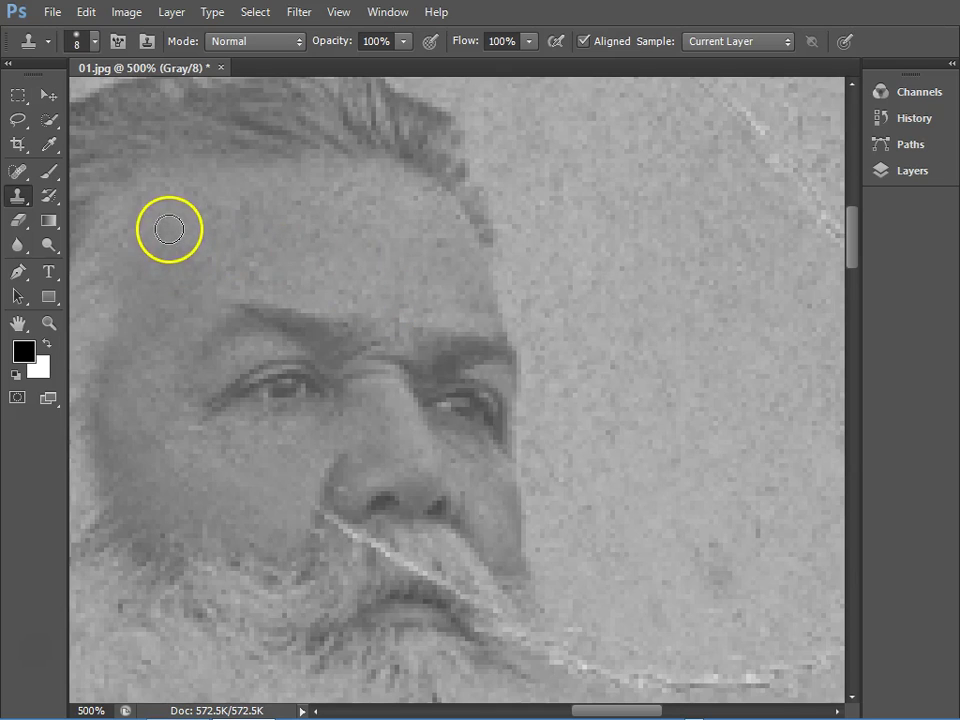
pyautogui.keyDown('alt'); pyautogui.click(256, 234); pyautogui.keyUp('alt')
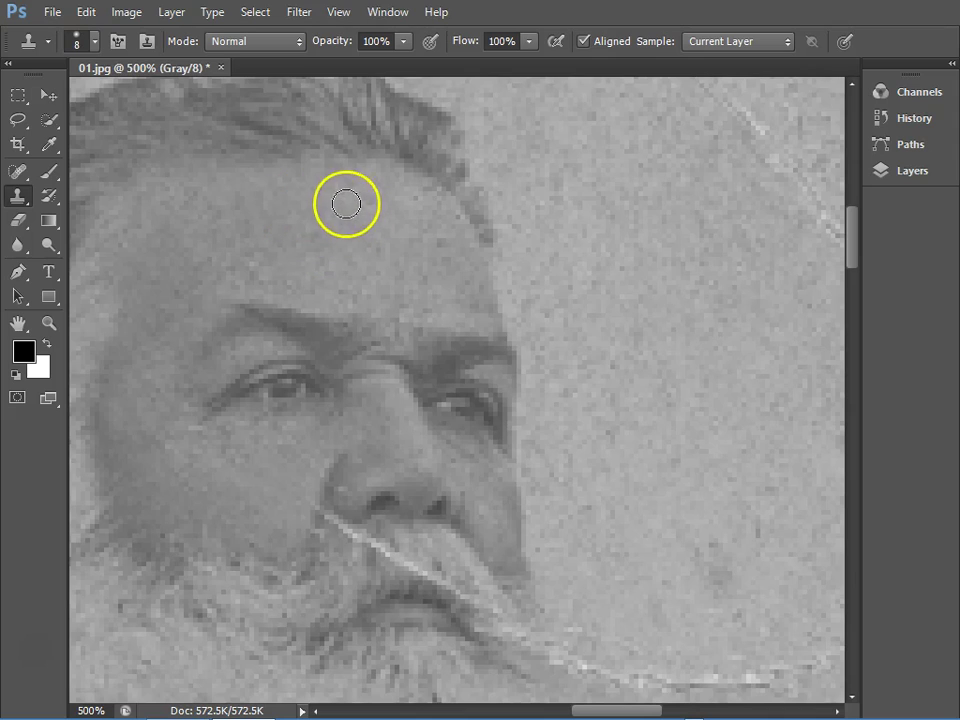
pyautogui.keyDown('alt'); pyautogui.click(394, 206); pyautogui.keyUp('alt')
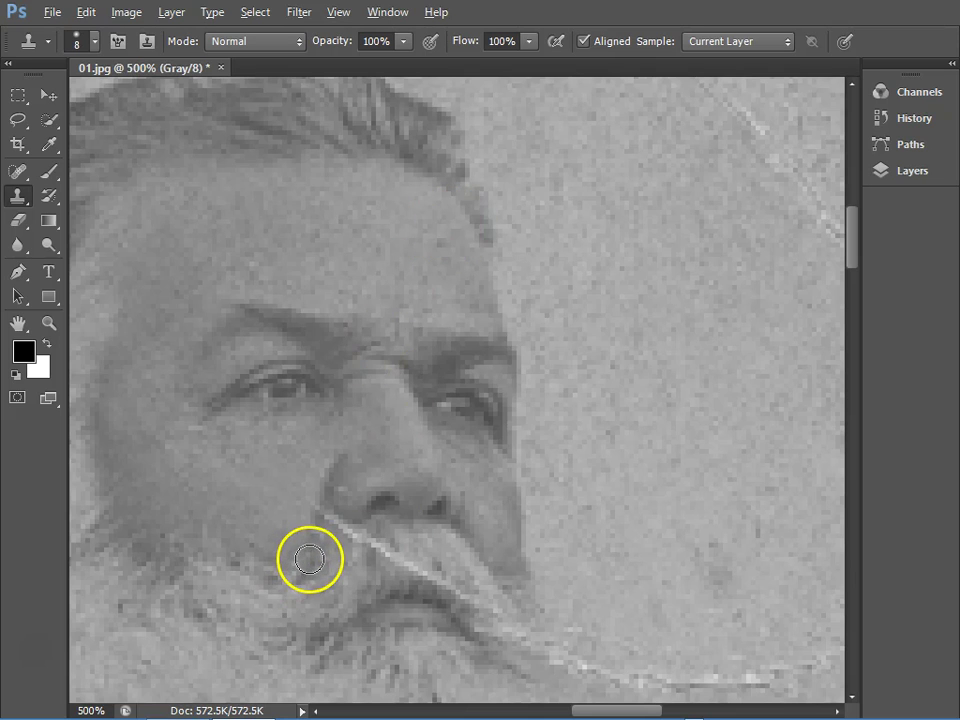
# - Clone away the light scratch in the striped shirt's top dark stripe
pyautogui.moveTo(156, 364)
pyautogui.mouseDown()
pyautogui.moveTo(593, 336)
pyautogui.moveTo(311, 447)
pyautogui.moveTo(339, 381)
pyautogui.mouseUp()
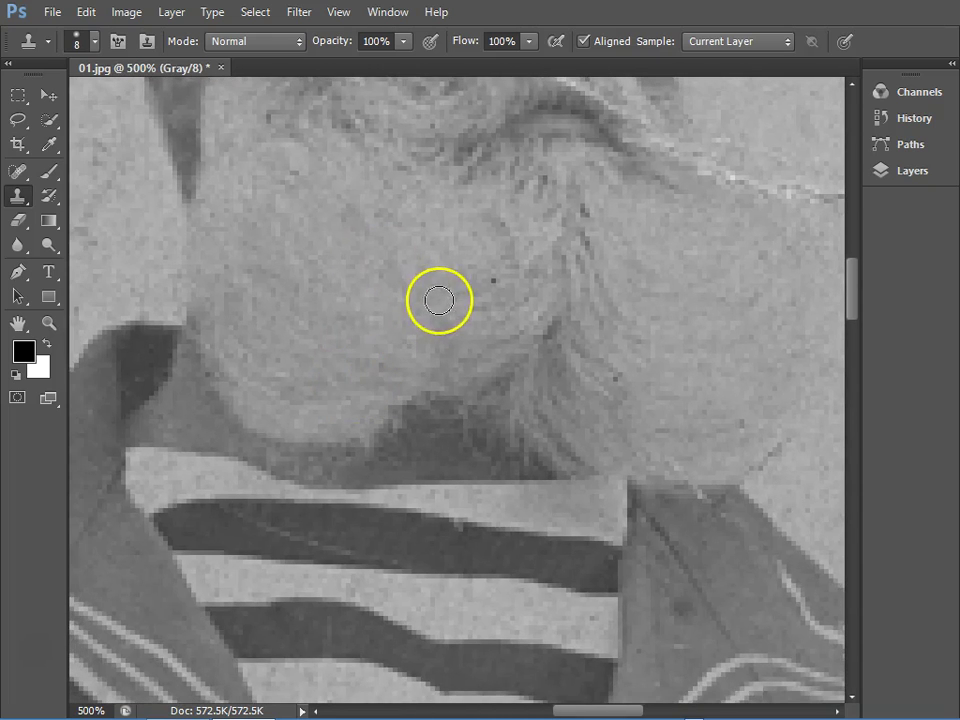
pyautogui.moveTo(476, 456)
pyautogui.mouseDown()
pyautogui.moveTo(542, 272)
pyautogui.moveTo(553, 349)
pyautogui.mouseUp()
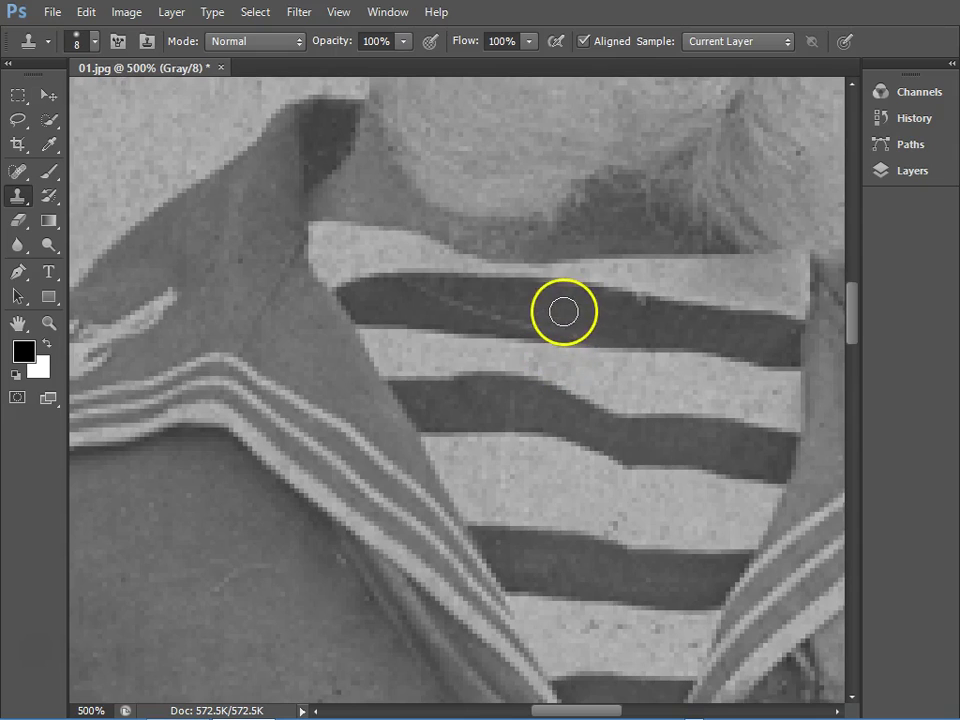
pyautogui.moveTo(493, 304); pyautogui.dragTo(529, 311)
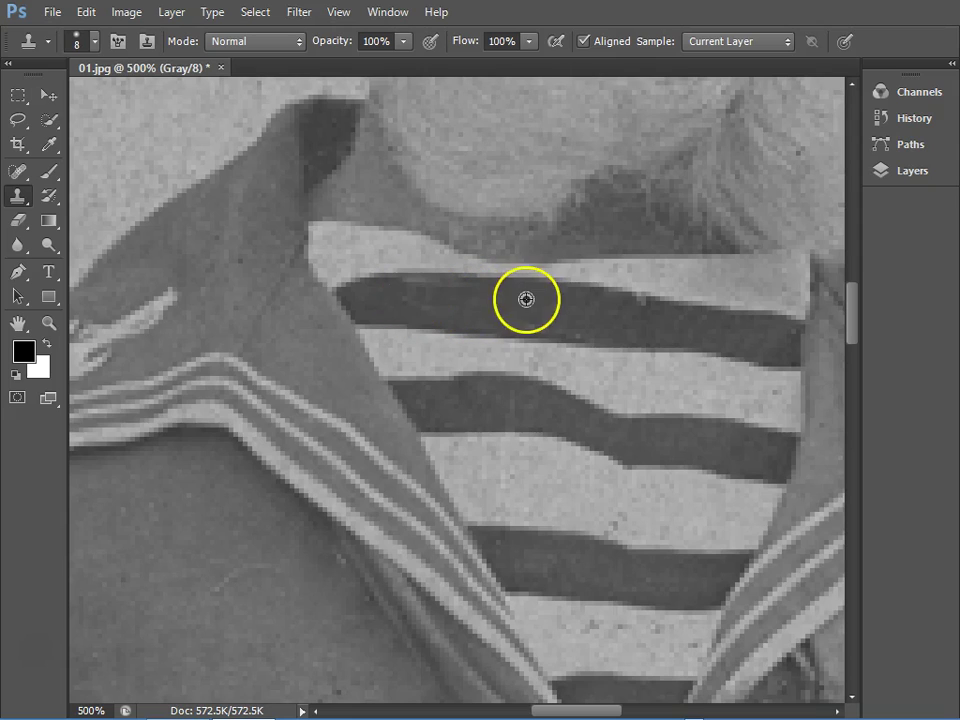
# - Lower clone opacity to 37% and softly clone along the shirt's top dark stripe
pyautogui.click(408, 44)
pyautogui.moveTo(407, 63); pyautogui.dragTo(344, 63)
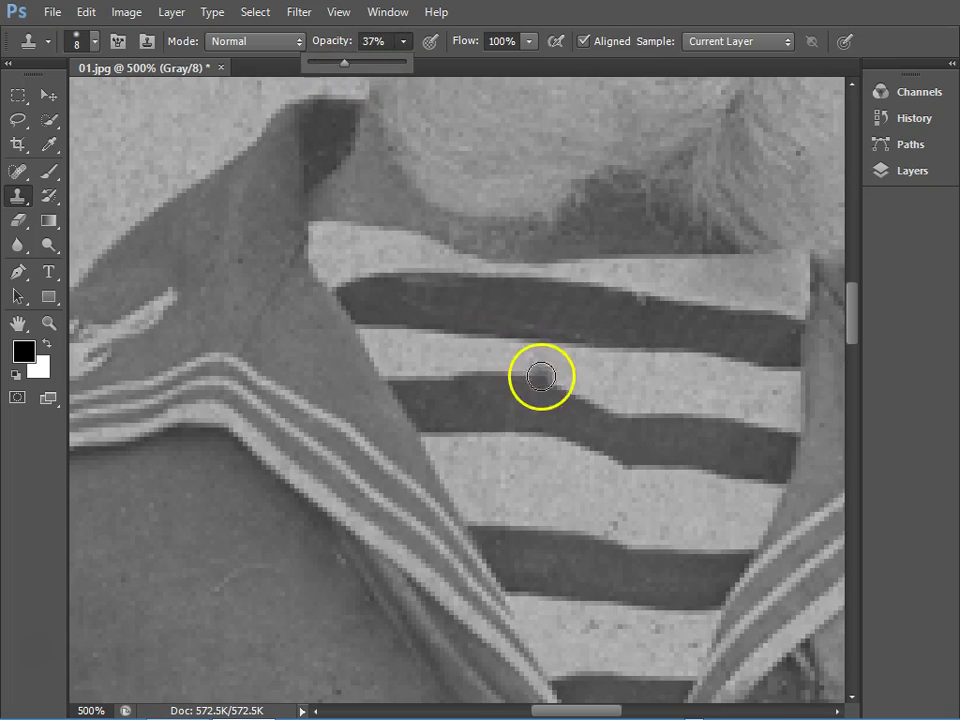
pyautogui.moveTo(531, 313); pyautogui.dragTo(468, 311)
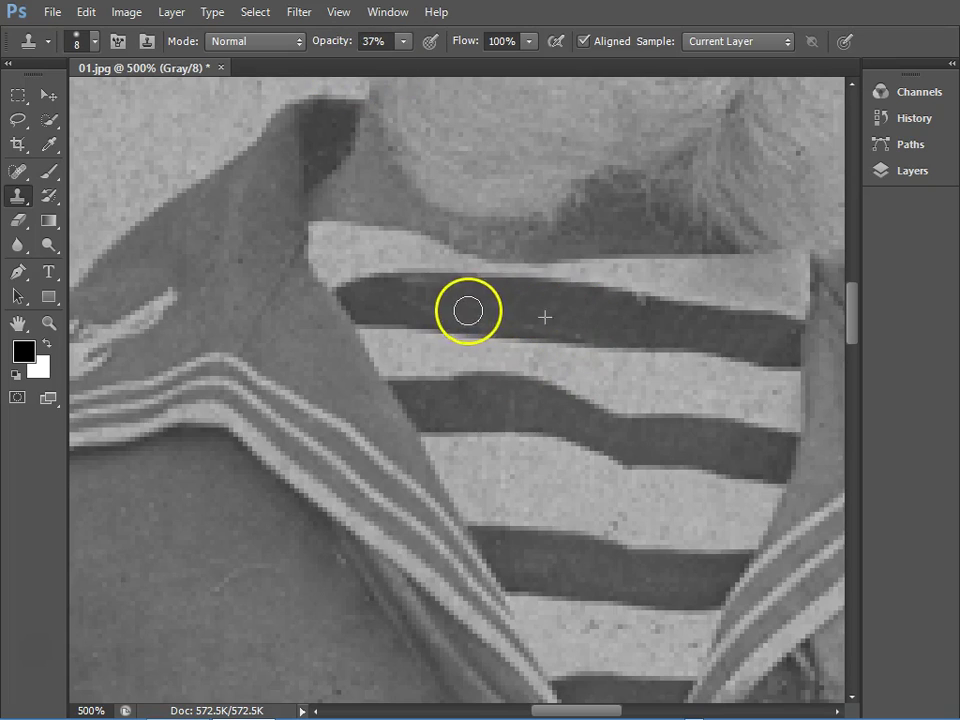
pyautogui.moveTo(380, 304); pyautogui.dragTo(428, 300)
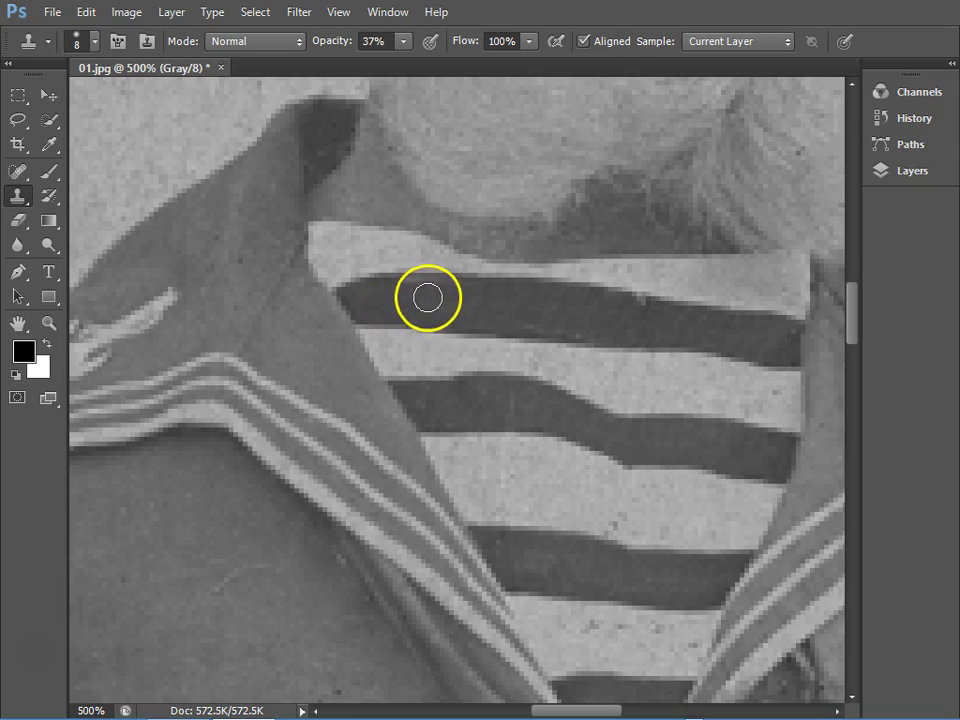
# - Restore the Clone Stamp opacity to 100% and pan over to the dark jacket
pyautogui.click(532, 43)
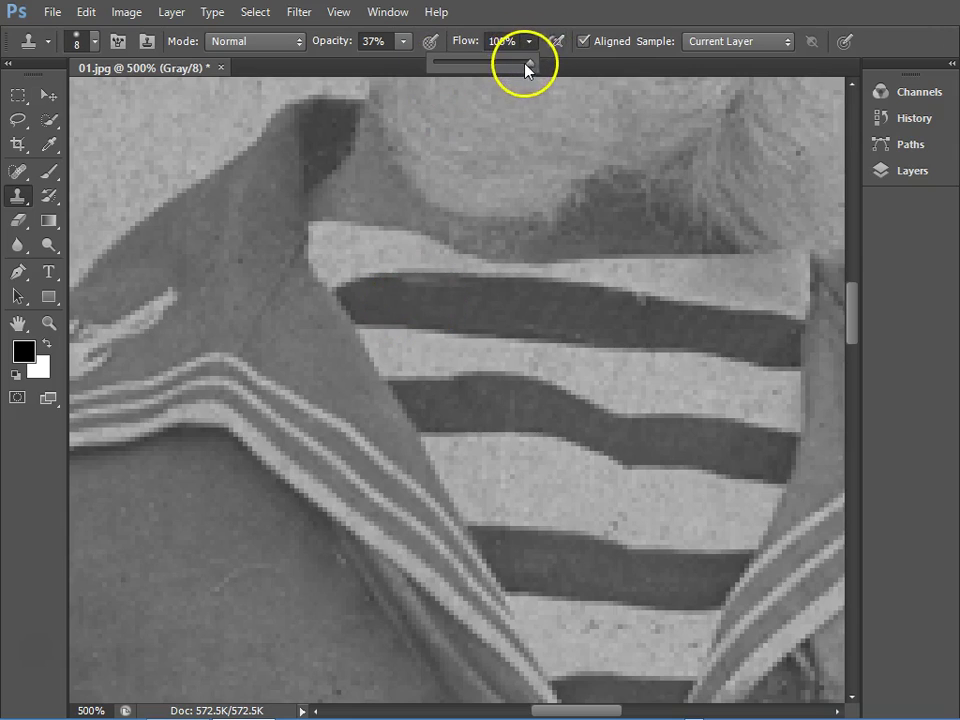
pyautogui.click(403, 42)
pyautogui.moveTo(403, 60); pyautogui.dragTo(476, 66)
pyautogui.moveTo(321, 461)
pyautogui.mouseDown()
pyautogui.moveTo(422, 279)
pyautogui.moveTo(506, 315)
pyautogui.moveTo(495, 360)
pyautogui.moveTo(499, 430)
pyautogui.mouseUp()
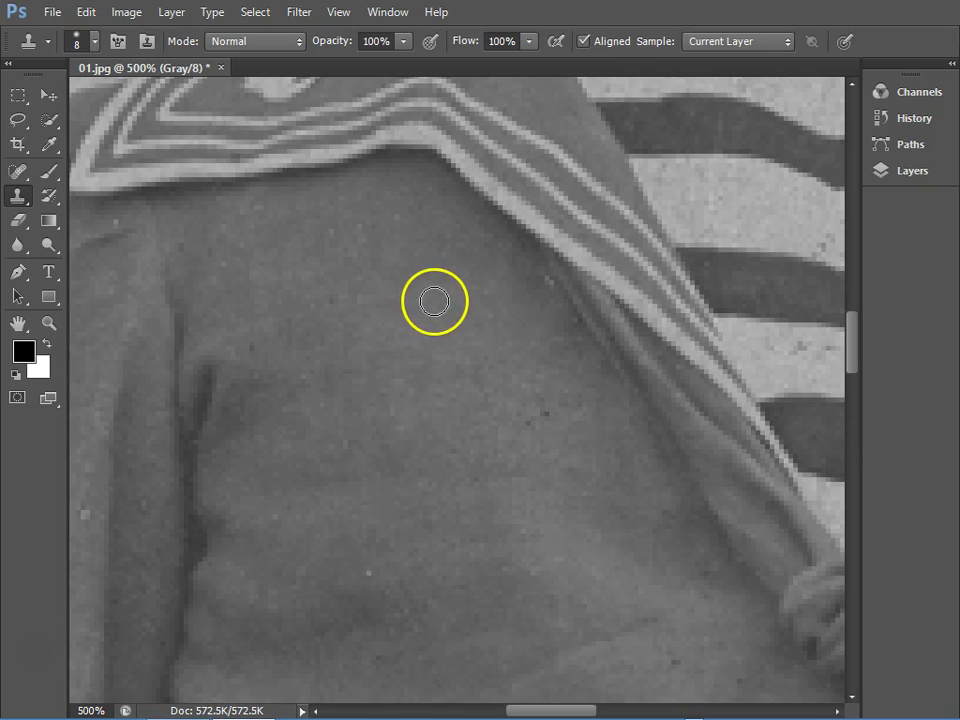
pyautogui.moveTo(480, 386); pyautogui.dragTo(493, 272)
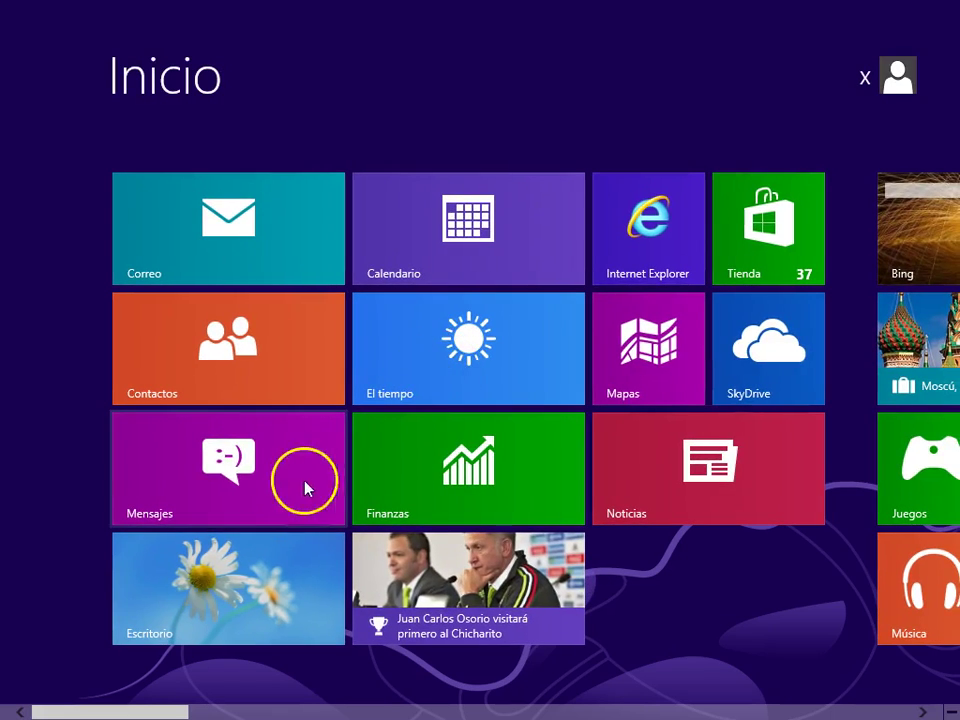
# - Return from the Start screen to Photoshop and pan to the coiled rope area
pyautogui.click(236, 584)
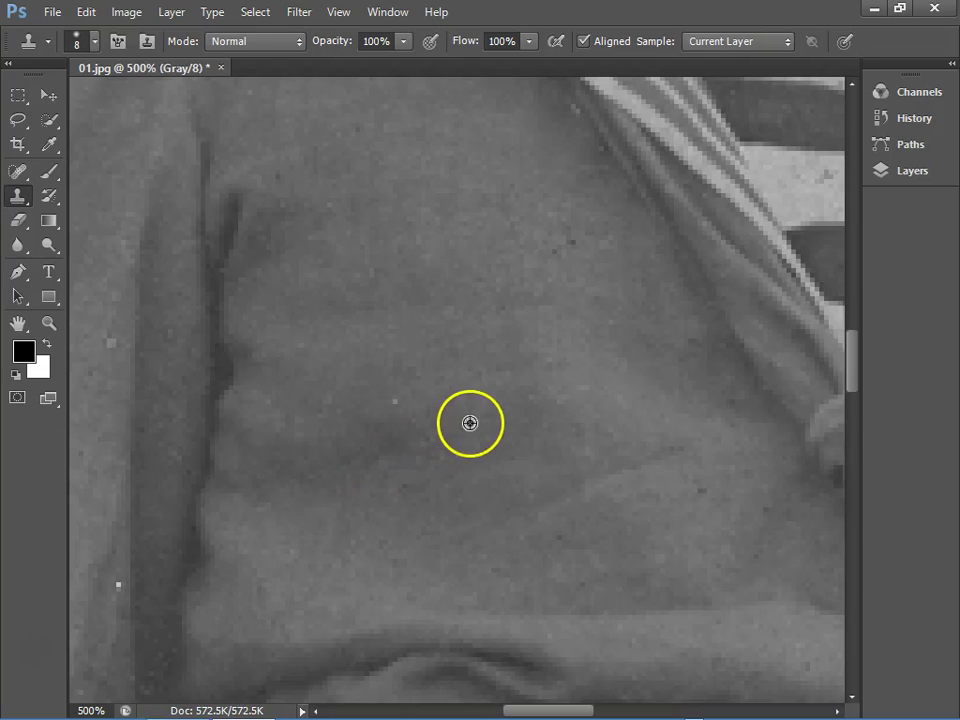
pyautogui.moveTo(486, 456)
pyautogui.mouseDown()
pyautogui.moveTo(453, 181)
pyautogui.moveTo(339, 411)
pyautogui.moveTo(476, 304)
pyautogui.moveTo(435, 379)
pyautogui.moveTo(428, 358)
pyautogui.moveTo(441, 351)
pyautogui.moveTo(401, 180)
pyautogui.moveTo(287, 336)
pyautogui.moveTo(81, 437)
pyautogui.moveTo(411, 392)
pyautogui.moveTo(345, 384)
pyautogui.moveTo(360, 272)
pyautogui.moveTo(283, 261)
pyautogui.moveTo(369, 317)
pyautogui.moveTo(363, 288)
pyautogui.mouseUp()
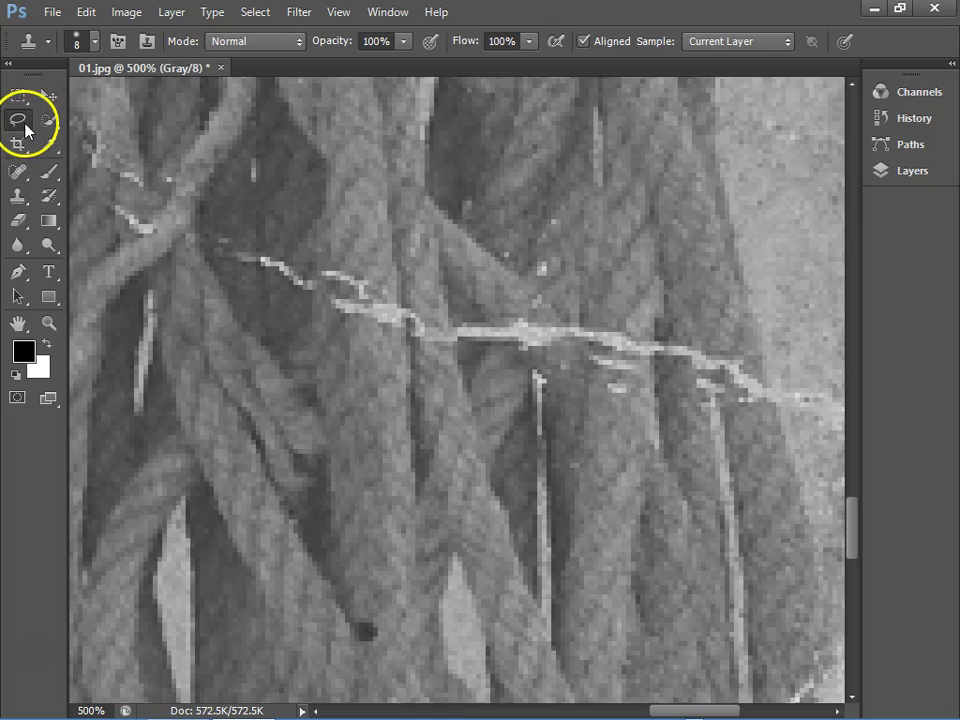
# - Lasso a clean patch of rope and copy it to a new Layer 1
pyautogui.click(22, 124)
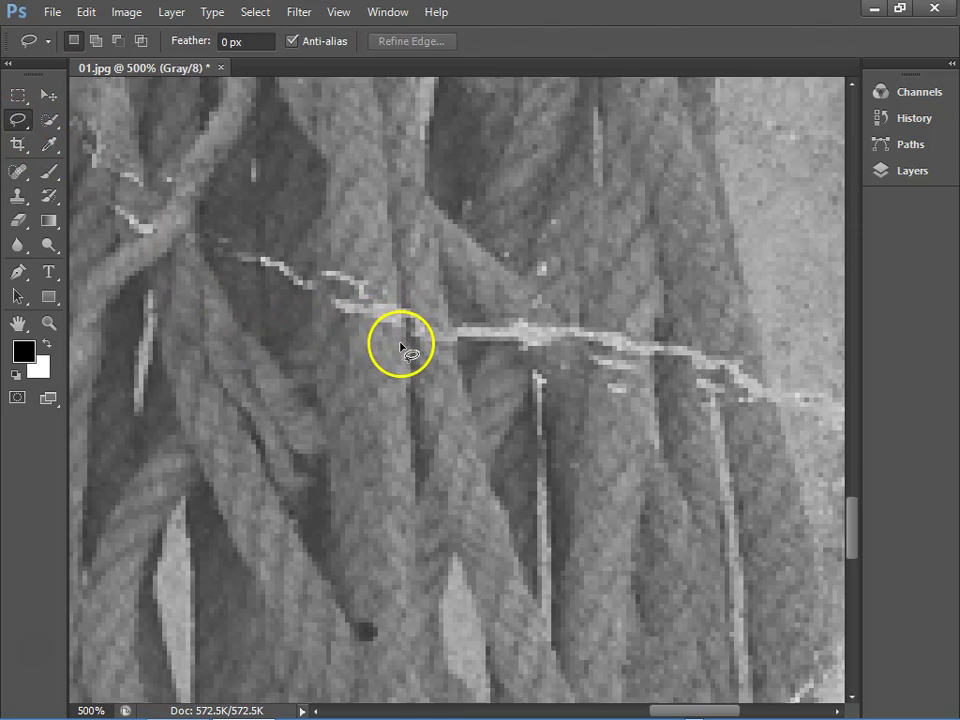
pyautogui.moveTo(403, 347)
pyautogui.mouseDown()
pyautogui.moveTo(352, 411)
pyautogui.moveTo(365, 438)
pyautogui.mouseUp()
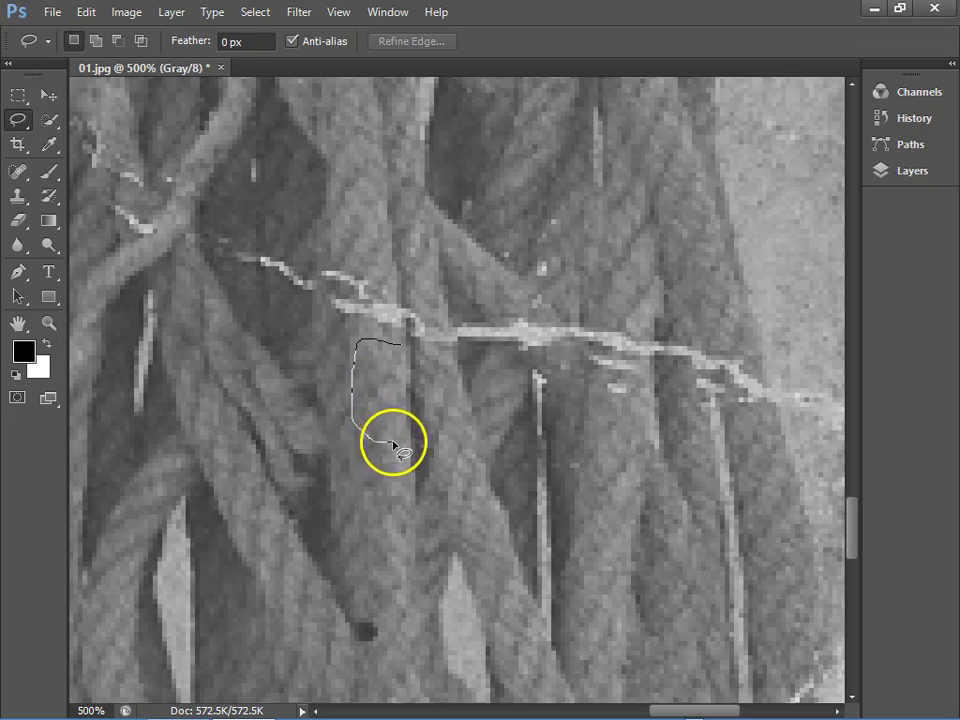
pyautogui.moveTo(409, 403); pyautogui.dragTo(403, 349)
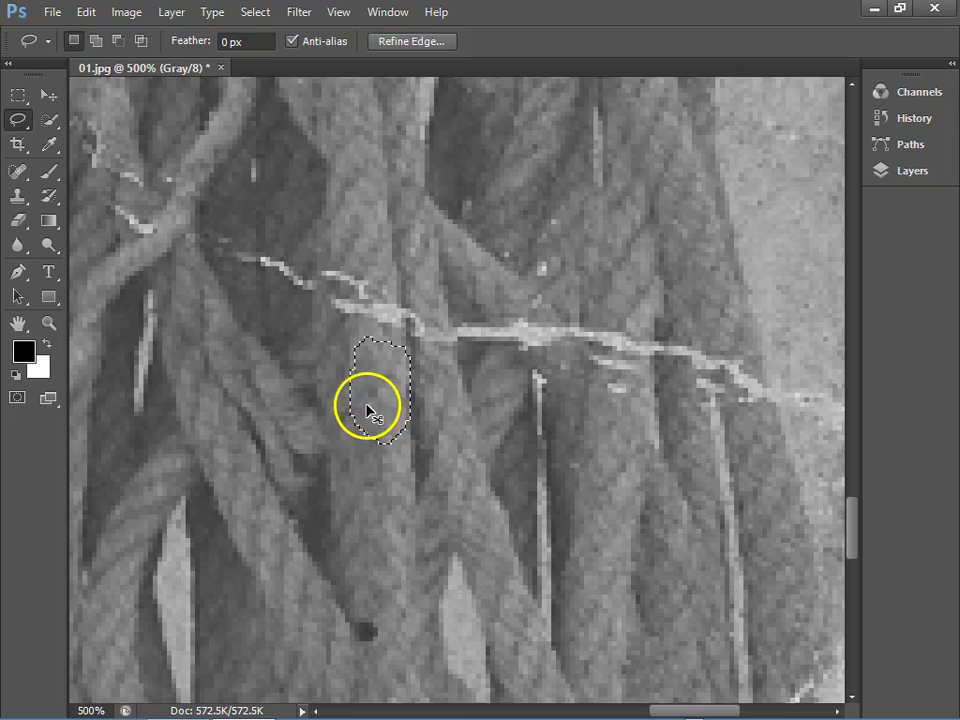
pyautogui.hotkey('ctrl', 'j')
# - Move the Layer 1 rope patch up over the white crack
pyautogui.press('F7')
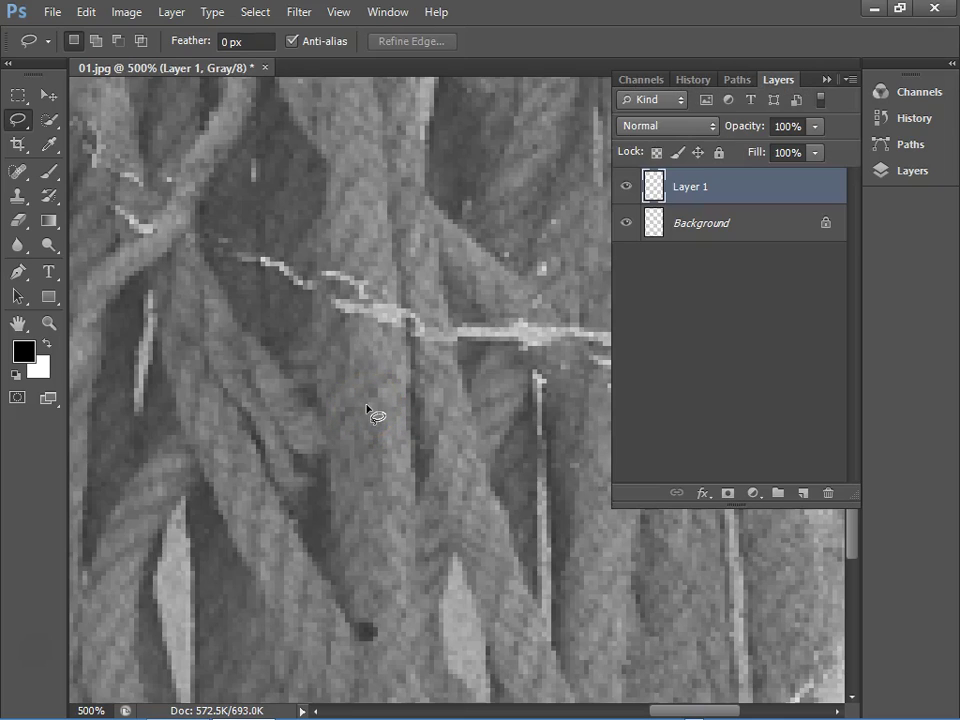
pyautogui.click(688, 190)
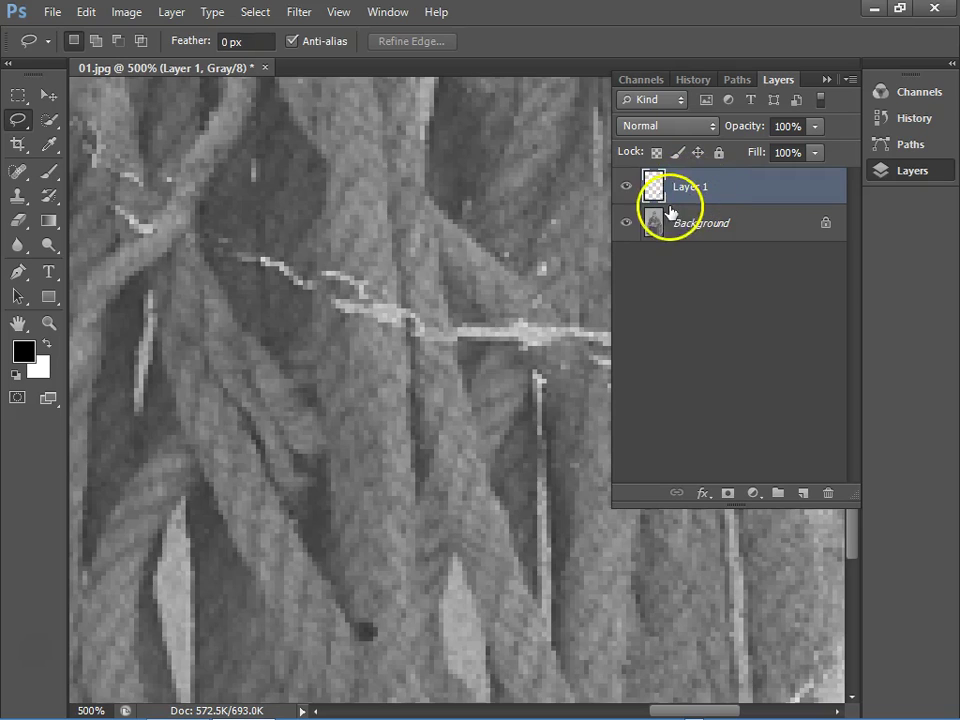
pyautogui.click(47, 95)
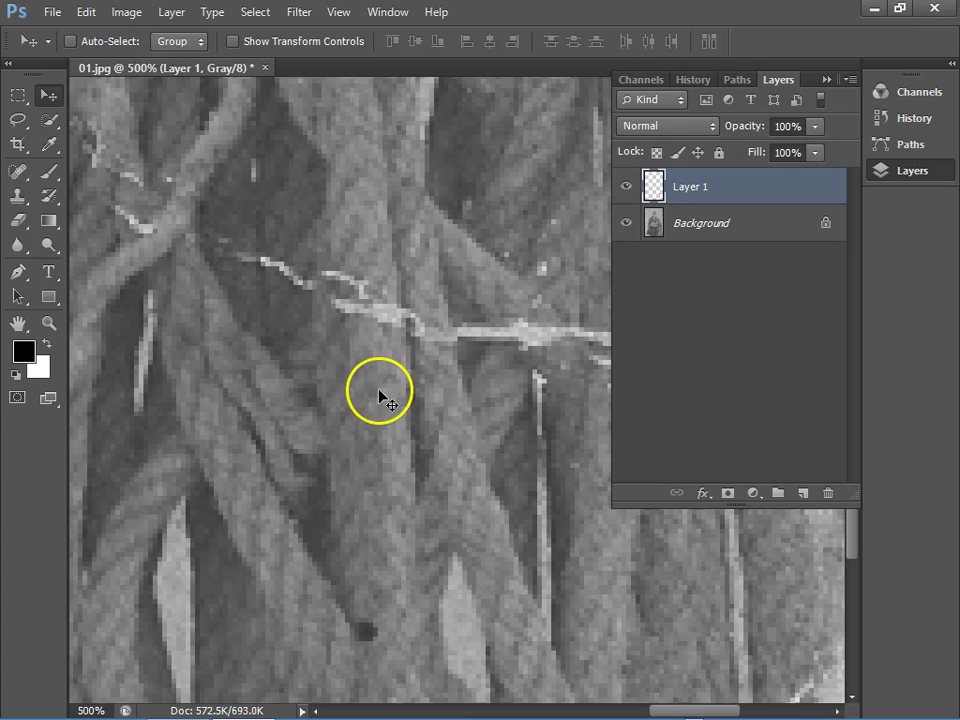
pyautogui.moveTo(375, 389); pyautogui.dragTo(367, 324)
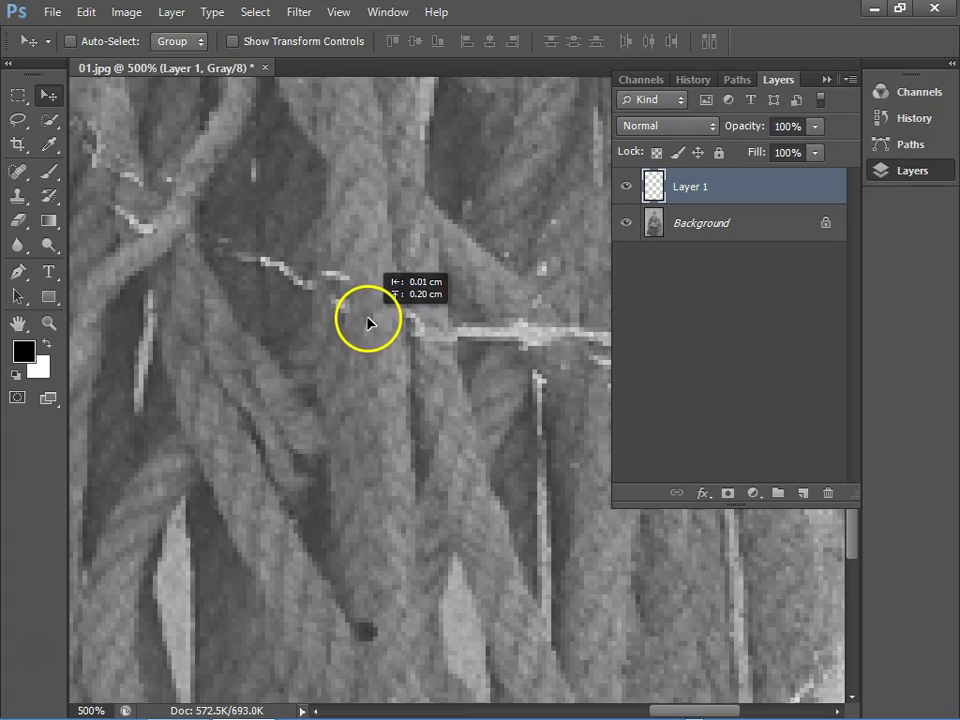
pyautogui.moveTo(367, 329); pyautogui.dragTo(366, 325)
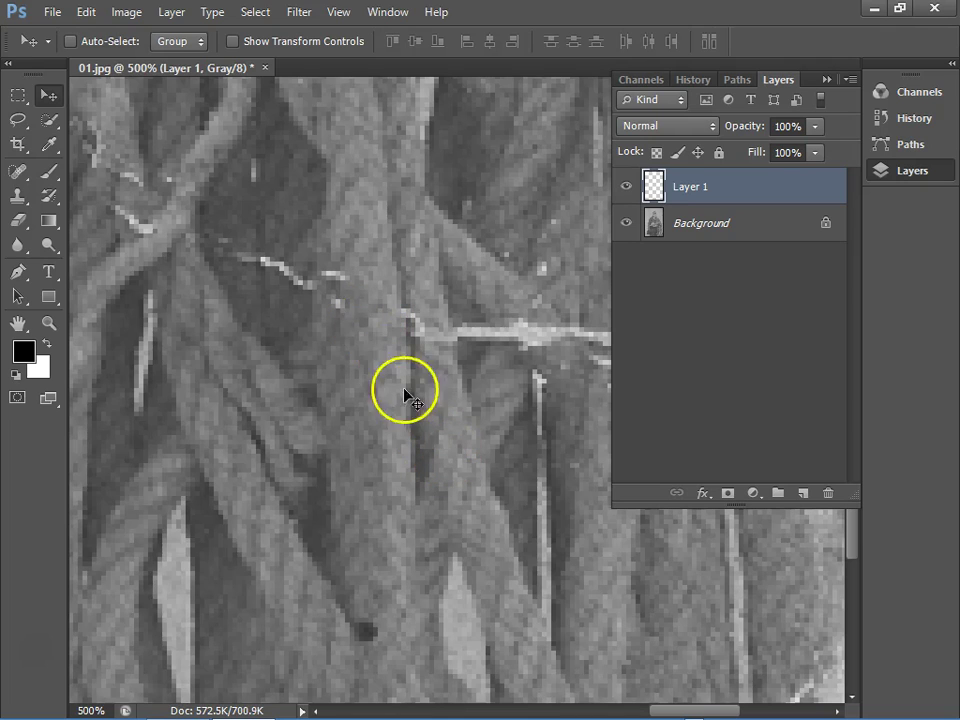
pyautogui.moveTo(360, 392)
pyautogui.mouseDown()
pyautogui.moveTo(326, 379)
pyautogui.moveTo(140, 388)
pyautogui.mouseUp()
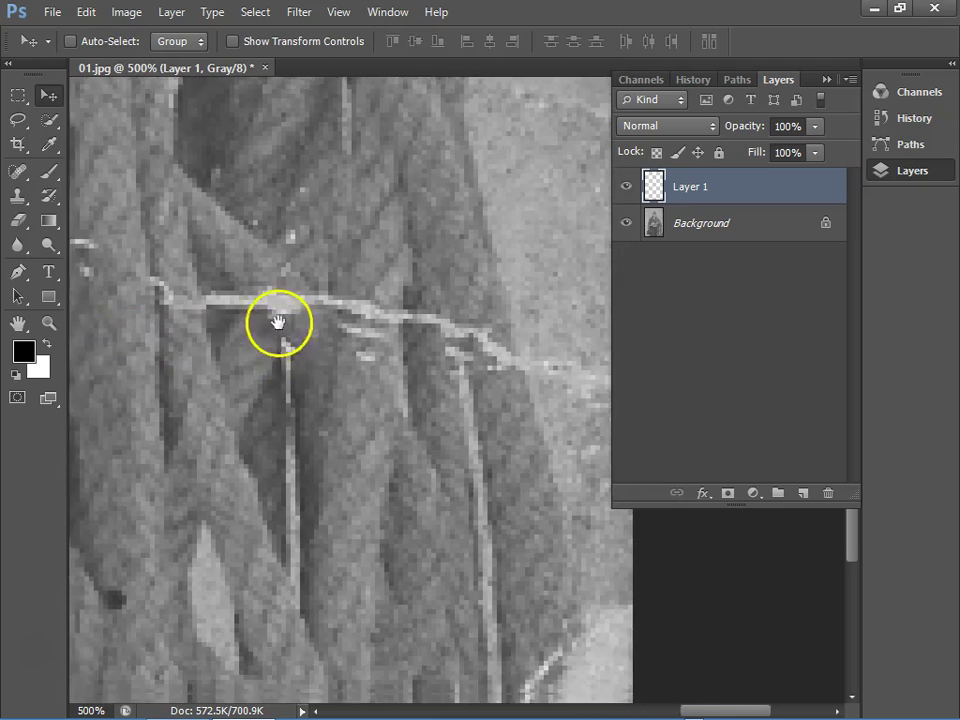
pyautogui.moveTo(279, 321); pyautogui.dragTo(263, 321)
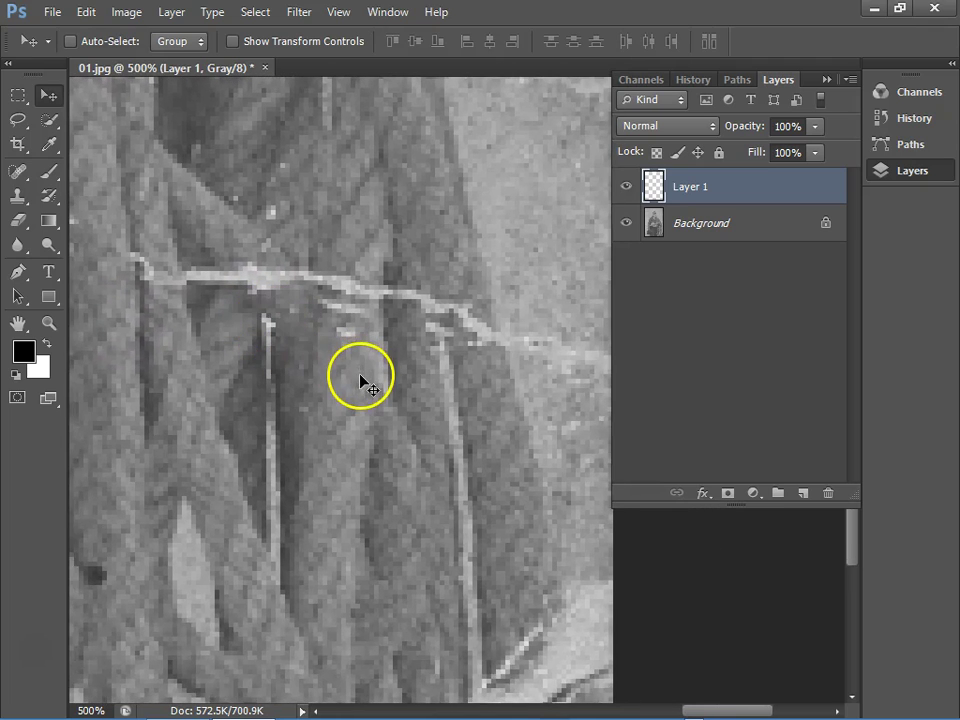
# - Make the Background layer active, toggling its visibility to check the first patch
pyautogui.press('l')
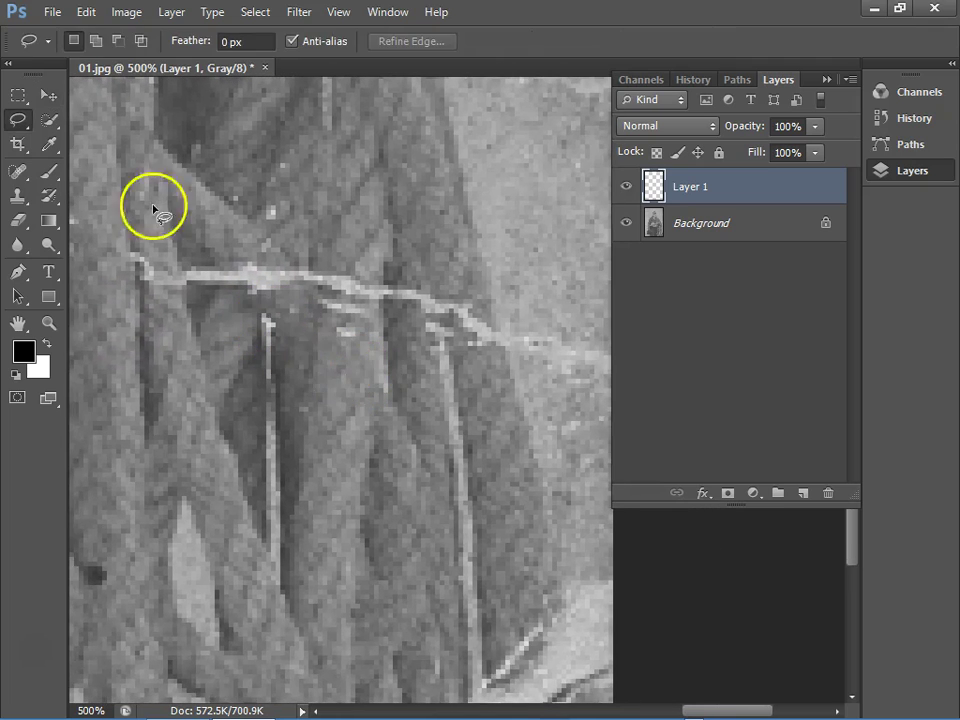
pyautogui.click(699, 224)
pyautogui.click(697, 188)
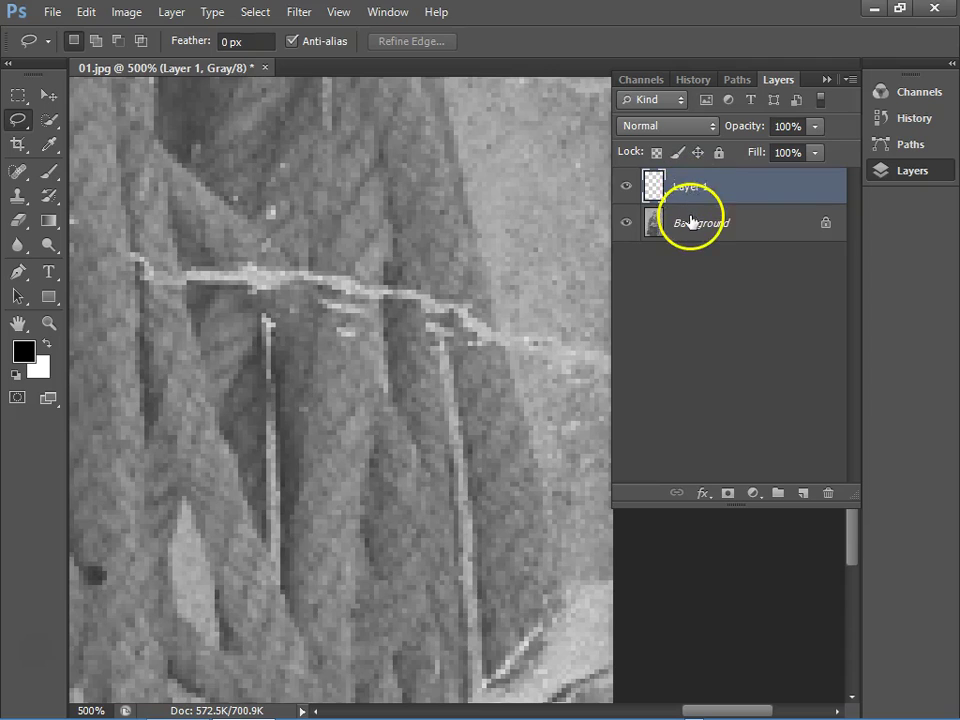
pyautogui.click(690, 224)
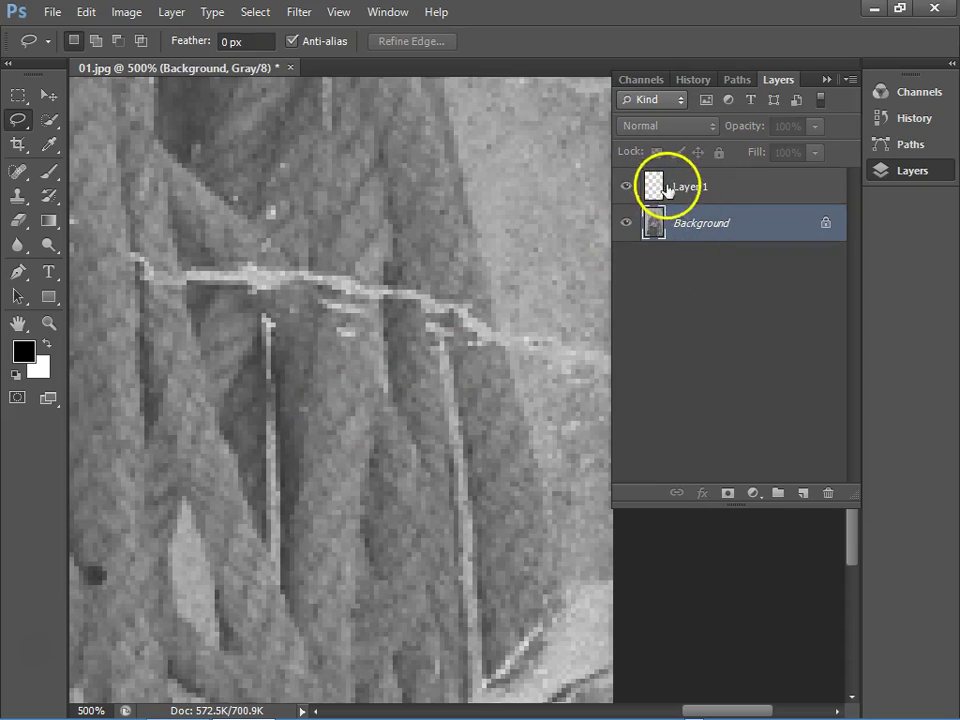
pyautogui.click(626, 223)
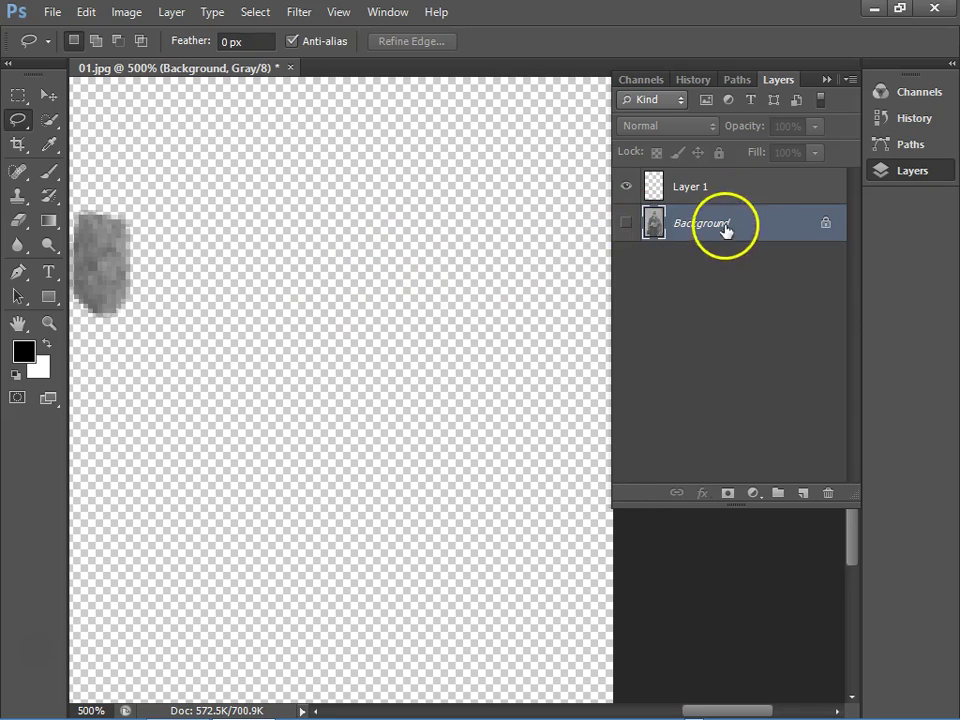
pyautogui.click(626, 223)
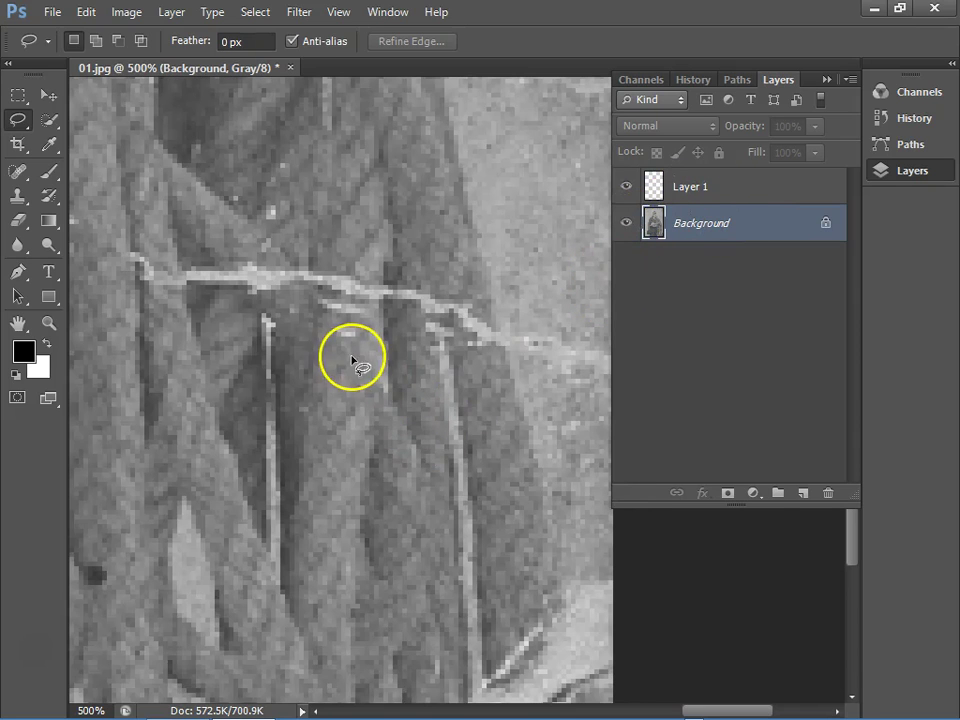
# - Copy a second rope patch to Layer 2 and move it up over the crack
pyautogui.moveTo(368, 354)
pyautogui.mouseDown()
pyautogui.moveTo(322, 353)
pyautogui.moveTo(305, 472)
pyautogui.moveTo(369, 414)
pyautogui.moveTo(368, 354)
pyautogui.mouseUp()
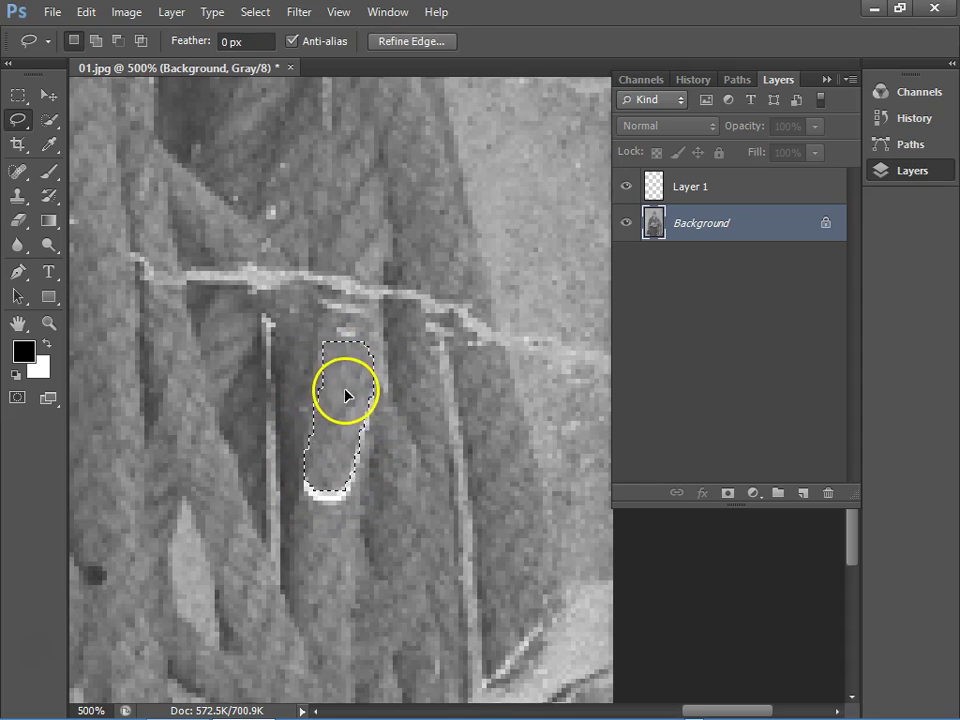
pyautogui.hotkey('ctrl', 'j')
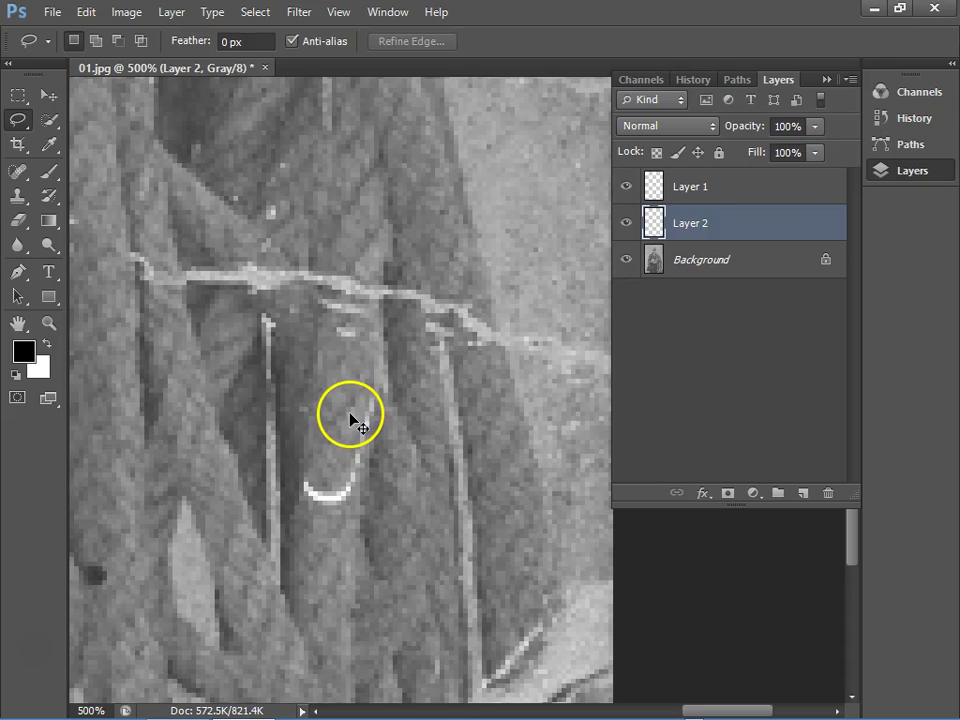
pyautogui.hotkey('ctrl', 'z')
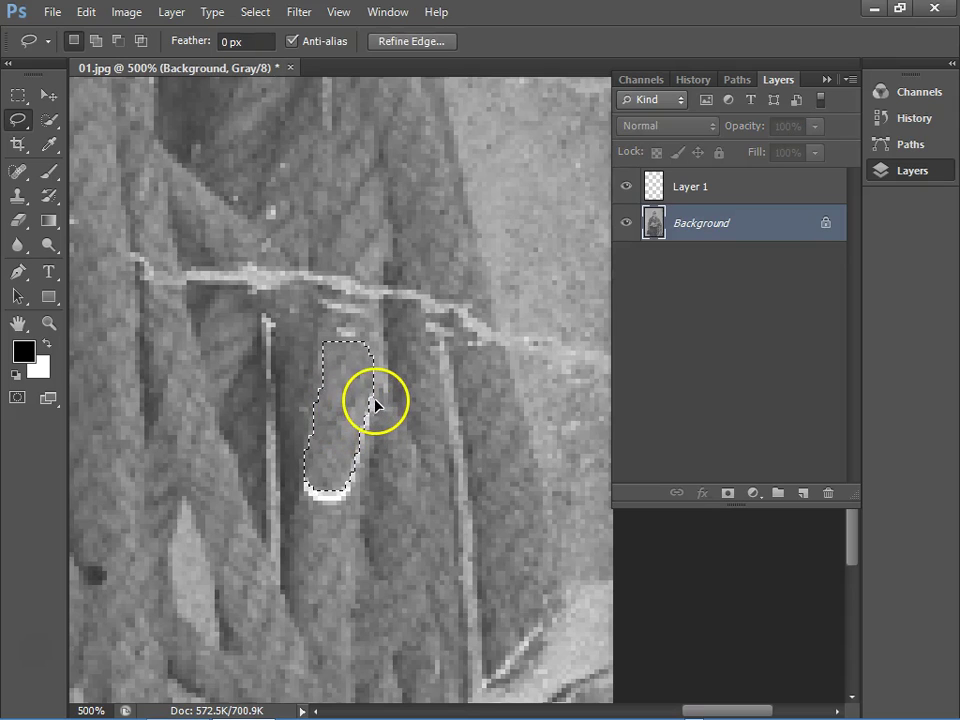
pyautogui.press('Down')
pyautogui.press('Down')
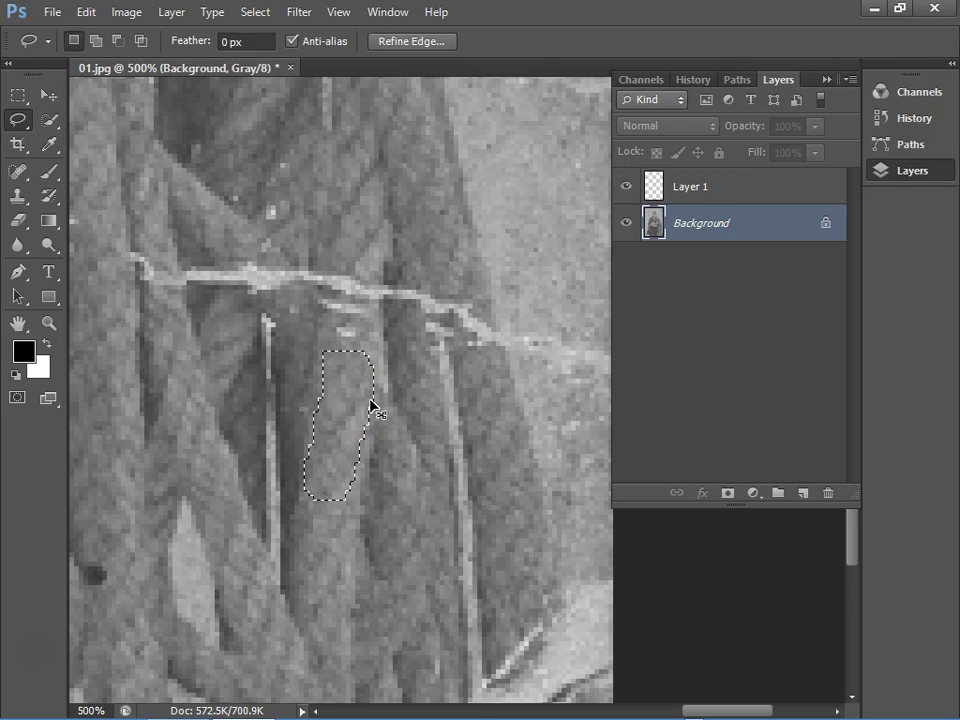
pyautogui.hotkey('ctrl', 'j')
pyautogui.click(366, 401)
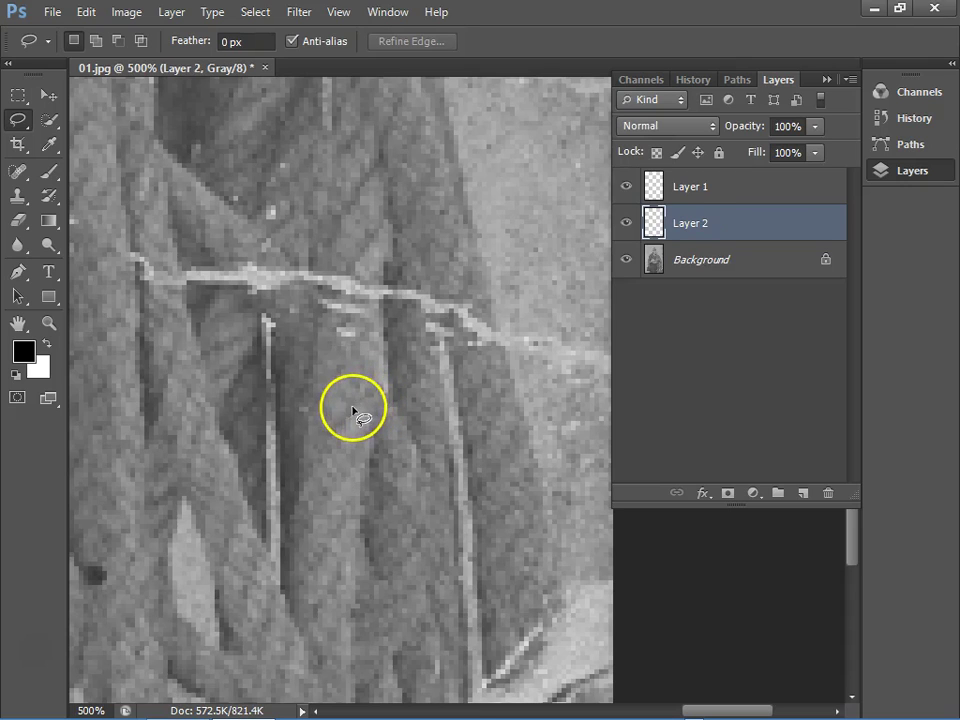
pyautogui.press('v')
pyautogui.moveTo(338, 408)
pyautogui.mouseDown()
pyautogui.moveTo(343, 306)
pyautogui.moveTo(350, 330)
pyautogui.mouseUp()
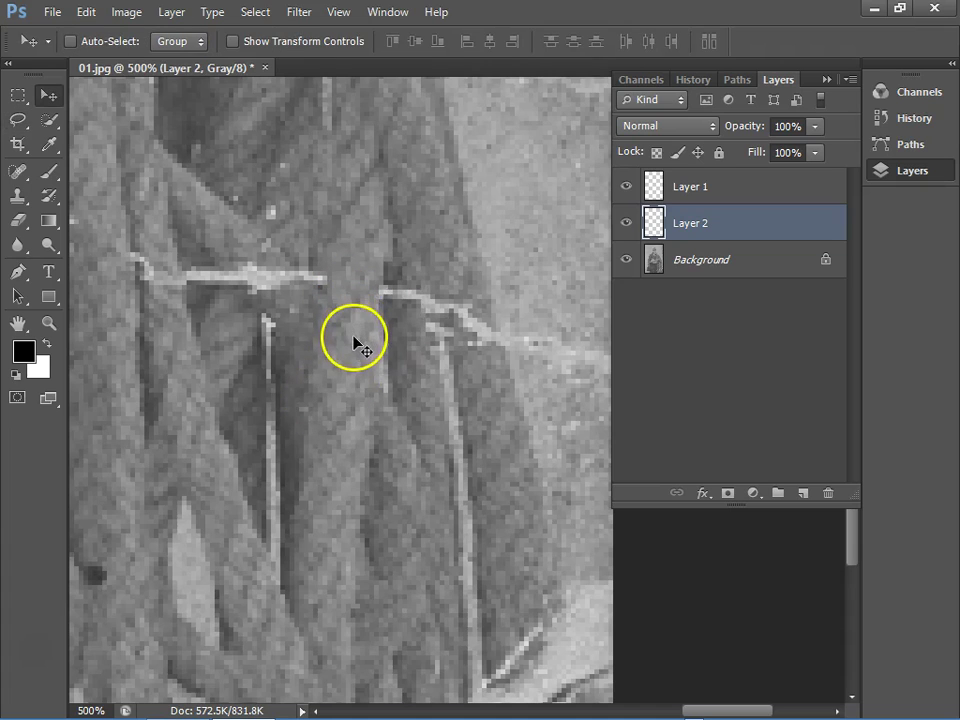
# - Merge Layer 1 and Layer 2 with Ctrl+E, check with Background hidden, and fit the photo
pyautogui.keyDown('shift'); pyautogui.click(704, 190); pyautogui.keyUp('shift')
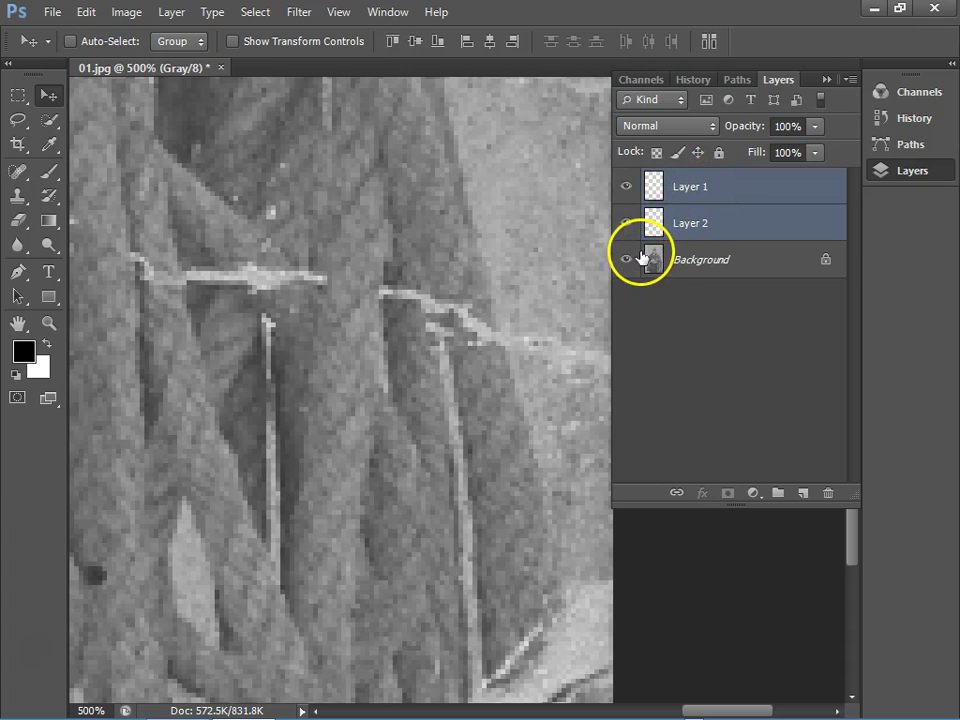
pyautogui.hotkey('ctrl', 'e')
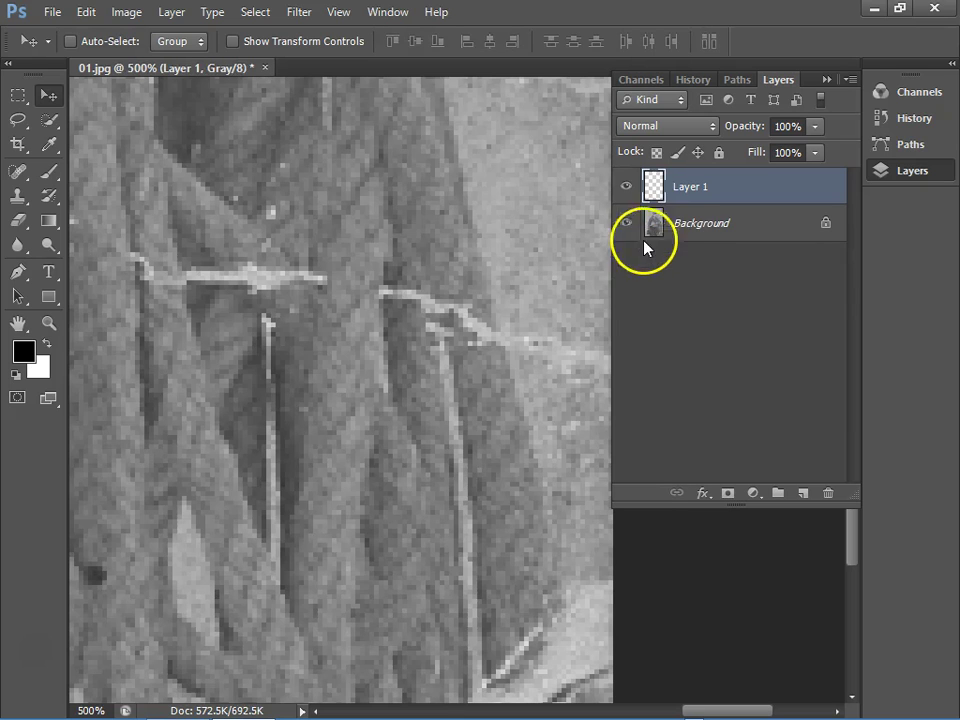
pyautogui.click(625, 224)
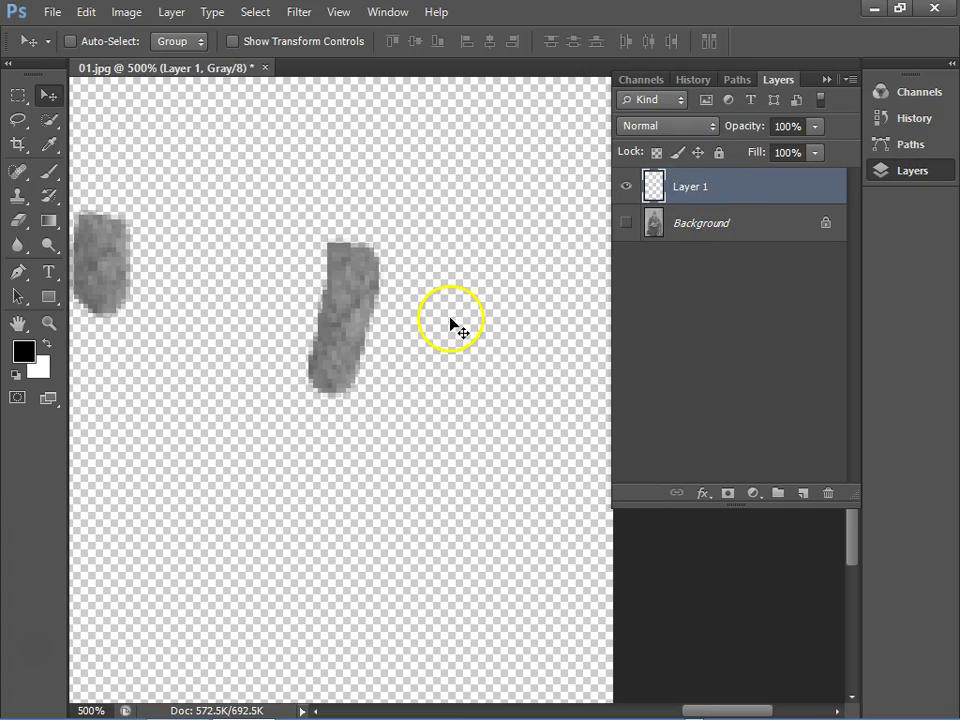
pyautogui.click(626, 223)
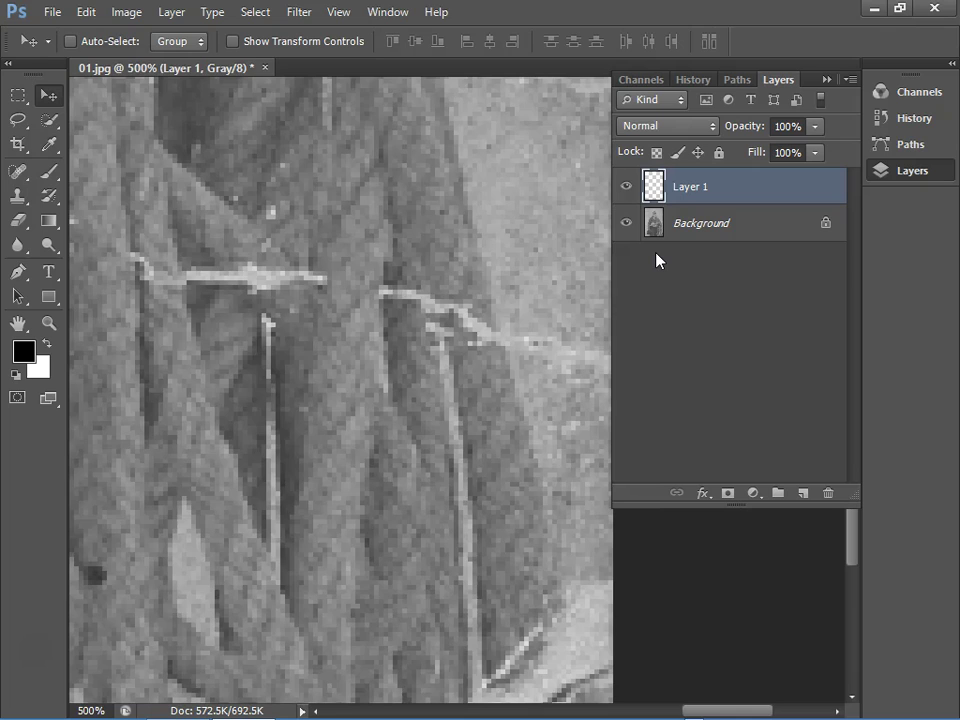
pyautogui.hotkey('ctrl', '0')
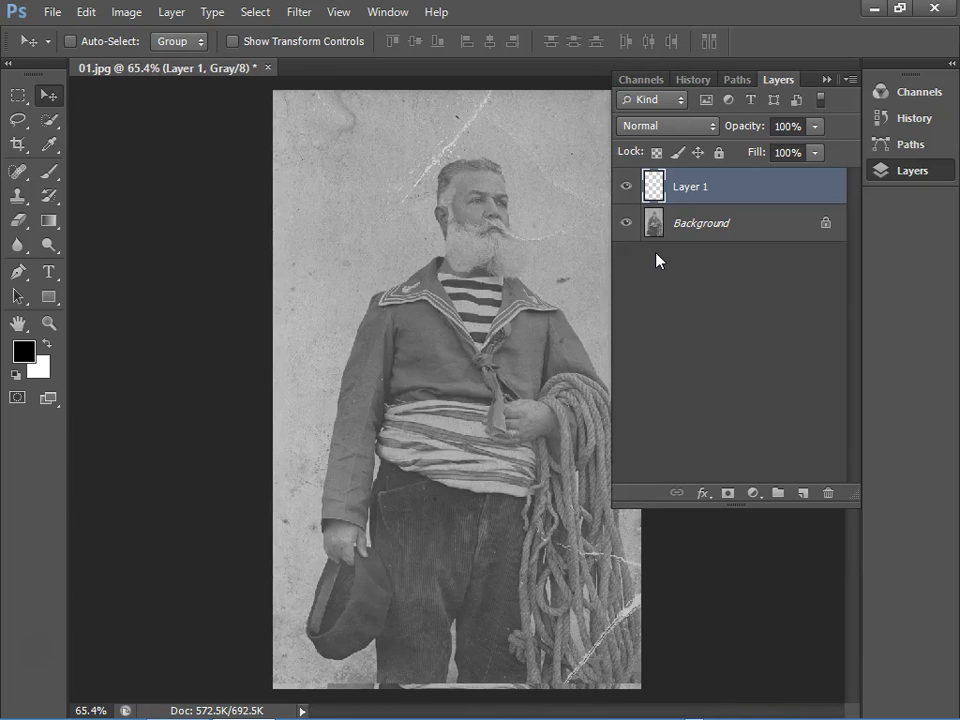
pyautogui.click(713, 188)
# - Select the Pen tool, switch to full-screen mode and zoom in on the sailor's face
pyautogui.click(20, 272)
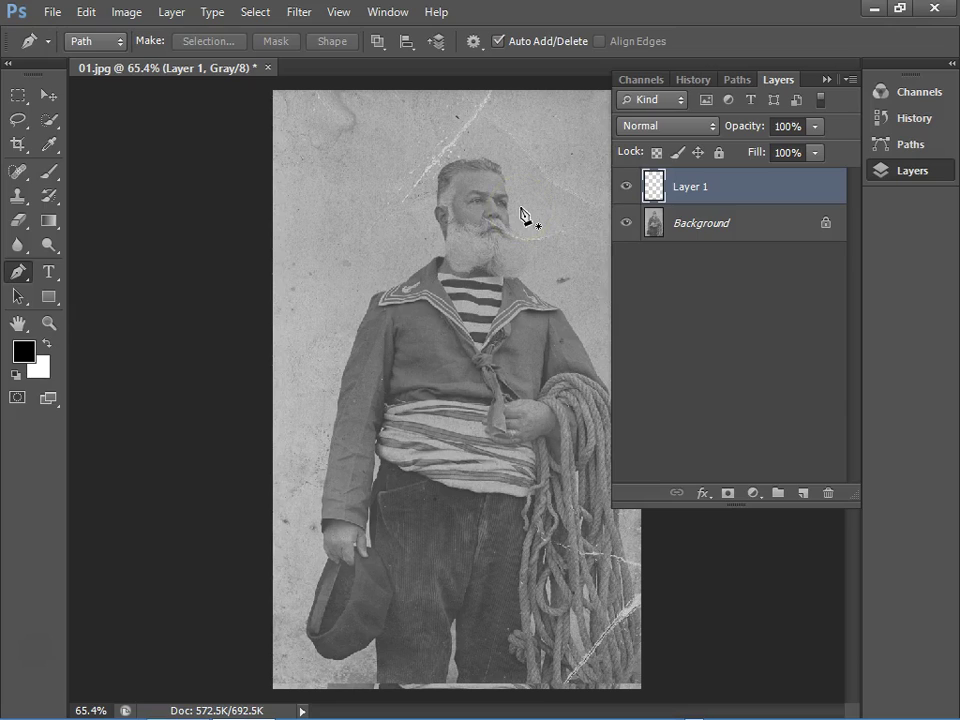
pyautogui.press('Tab')
pyautogui.press('Tab')
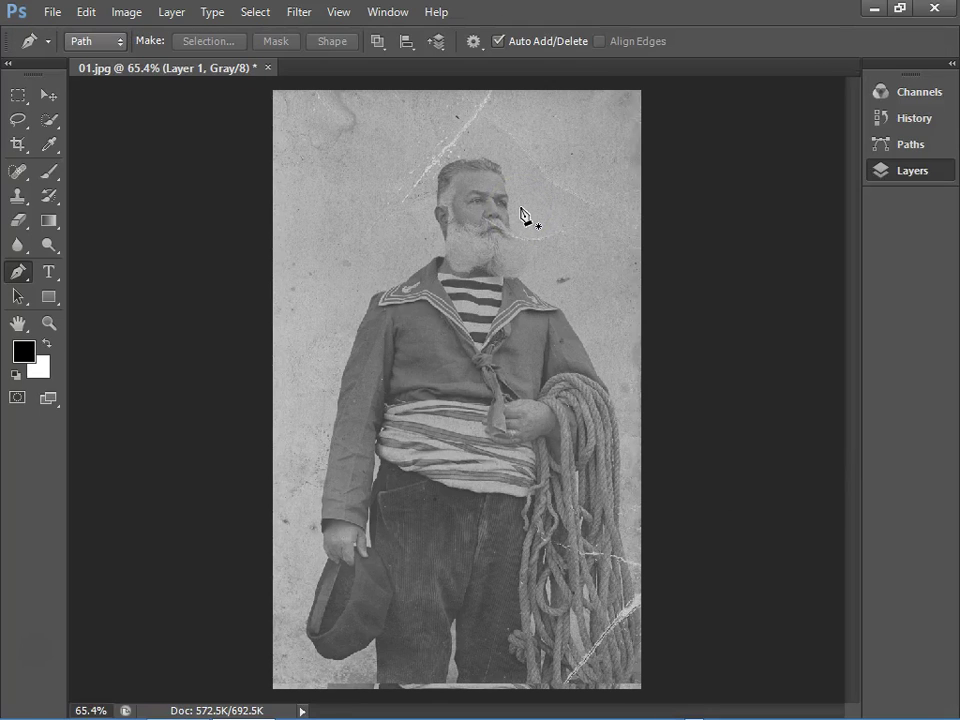
pyautogui.press('Tab')
pyautogui.press('f')
pyautogui.press('f')
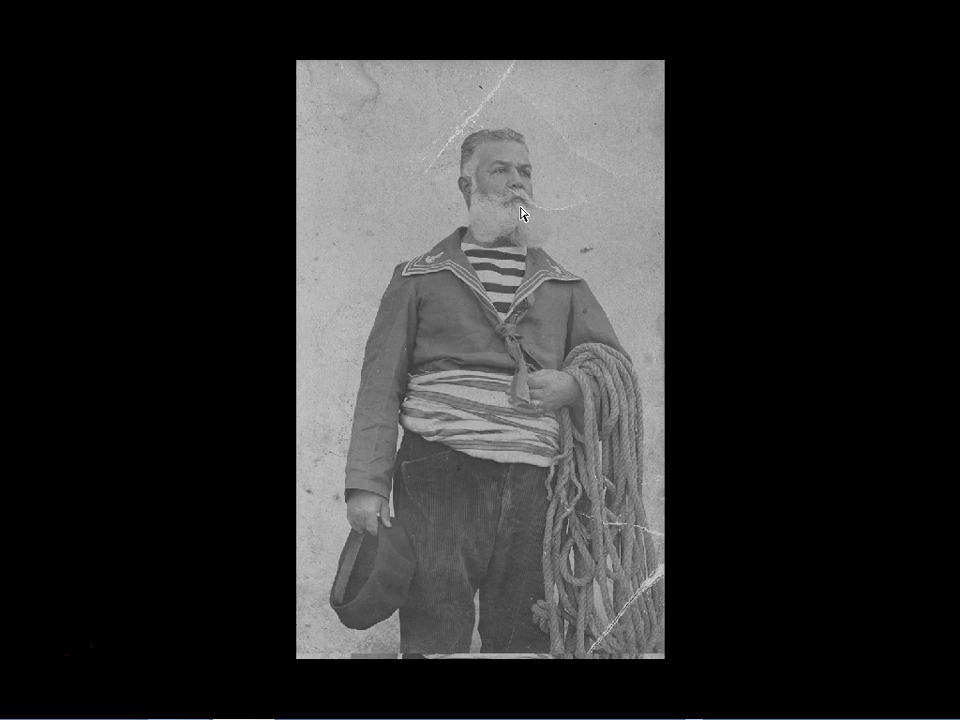
pyautogui.hotkey('ctrl', '+')
pyautogui.hotkey('ctrl', '+')
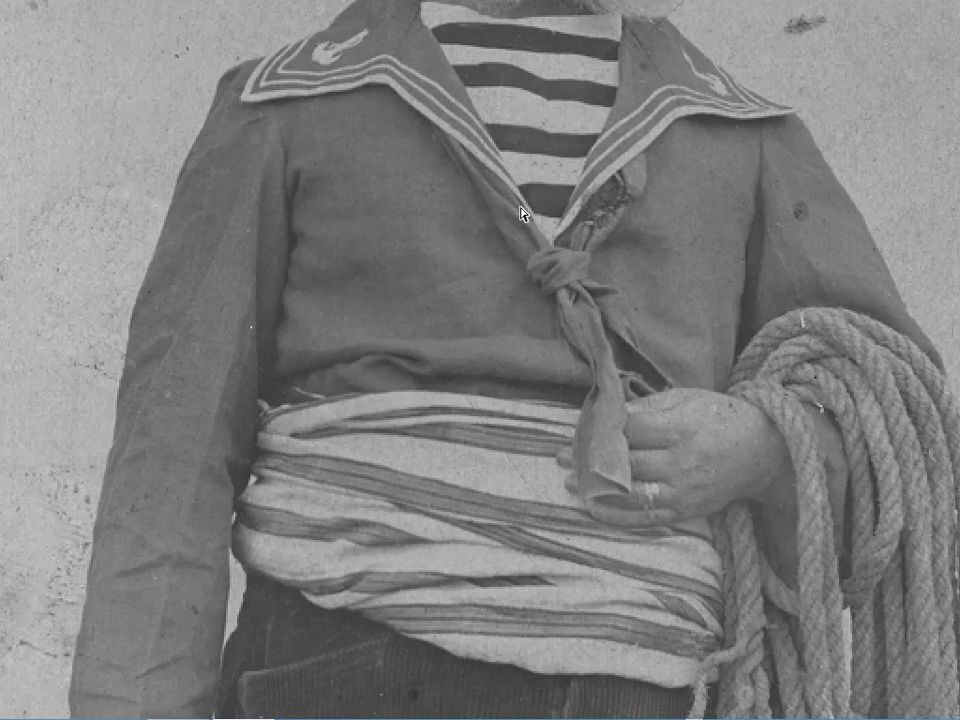
pyautogui.moveTo(519, 213); pyautogui.dragTo(424, 574)
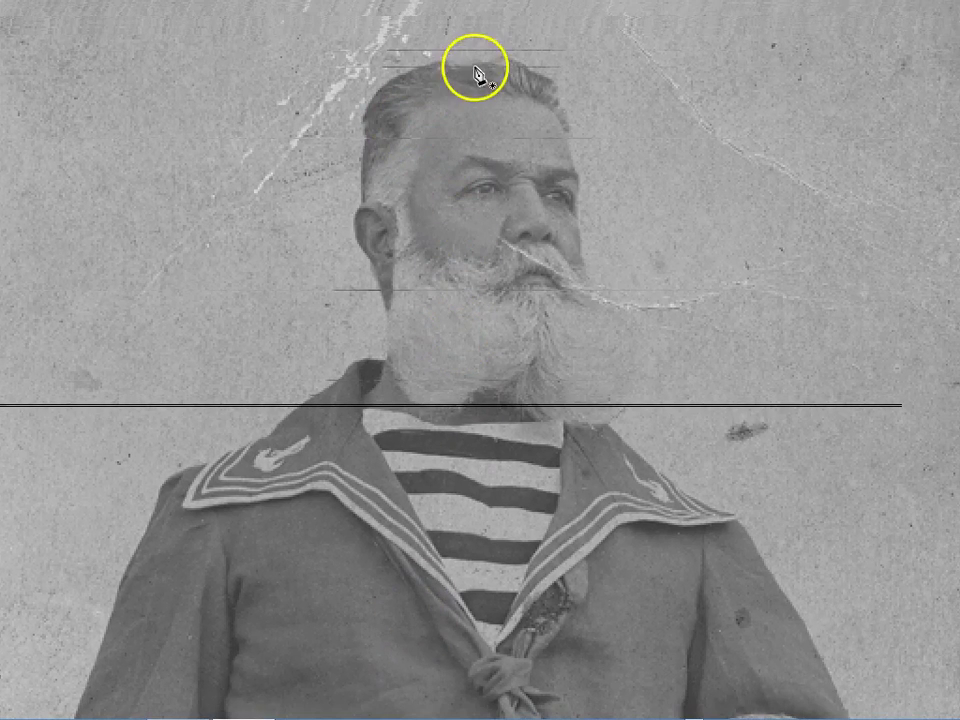
# - Trace the path across the top of the head and down its side to the ear
pyautogui.moveTo(511, 64); pyautogui.dragTo(436, 68)
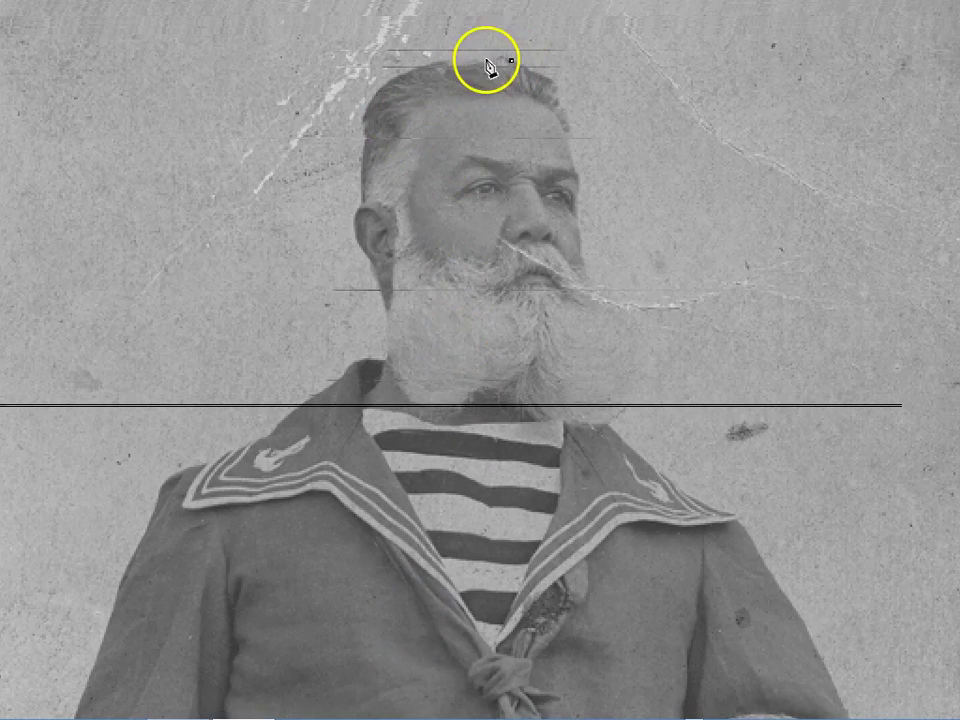
pyautogui.click(433, 63)
pyautogui.click(398, 74)
pyautogui.click(368, 93)
pyautogui.click(364, 119)
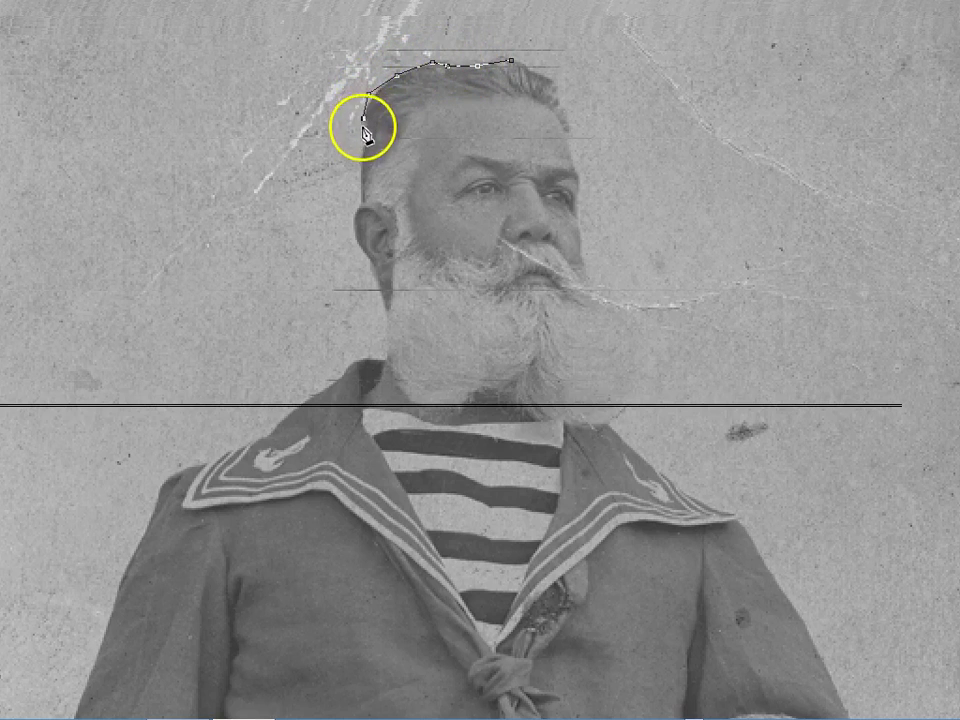
pyautogui.click(363, 158)
pyautogui.click(362, 187)
pyautogui.click(363, 201)
pyautogui.click(354, 212)
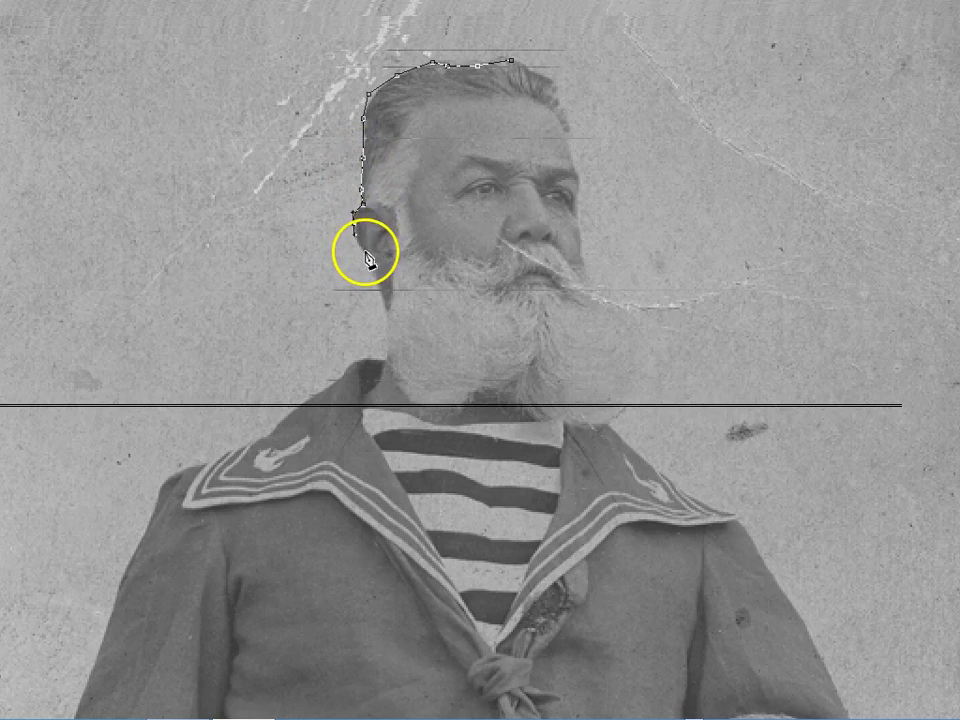
# - Continue the path below the ear down to the base of the neck
pyautogui.click(381, 285)
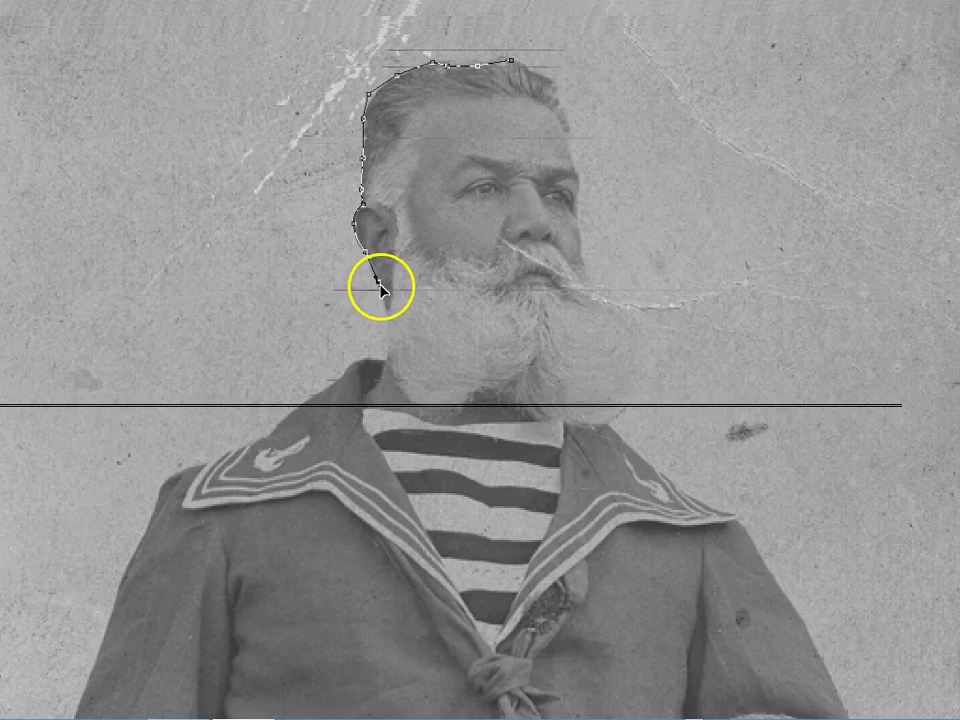
pyautogui.click(389, 306)
pyautogui.click(386, 341)
pyautogui.click(384, 358)
pyautogui.click(365, 358)
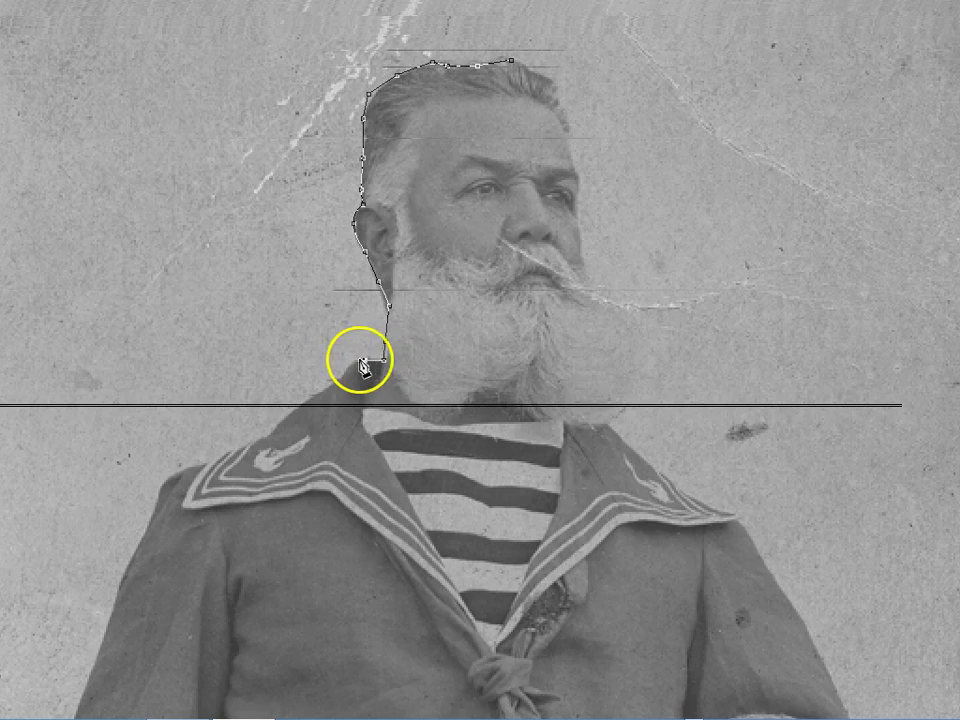
# - Extend the path over the collar and shoulder and down the upper sleeve
pyautogui.moveTo(340, 378)
pyautogui.mouseDown()
pyautogui.moveTo(232, 458)
pyautogui.moveTo(214, 454)
pyautogui.moveTo(210, 470)
pyautogui.moveTo(308, 258)
pyautogui.mouseUp()
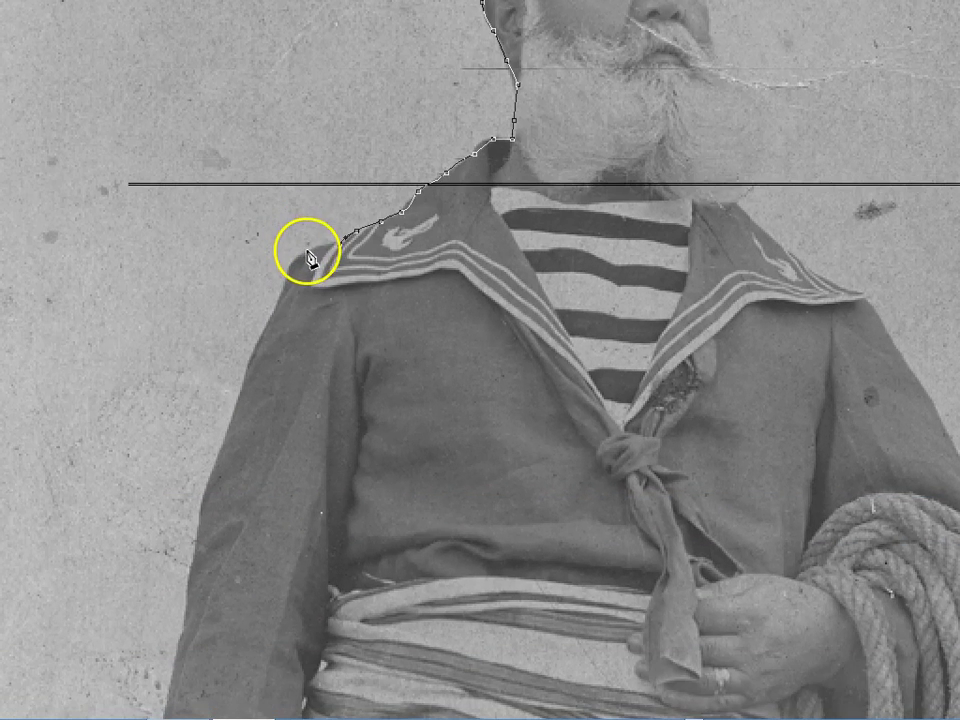
pyautogui.moveTo(287, 258); pyautogui.dragTo(256, 357)
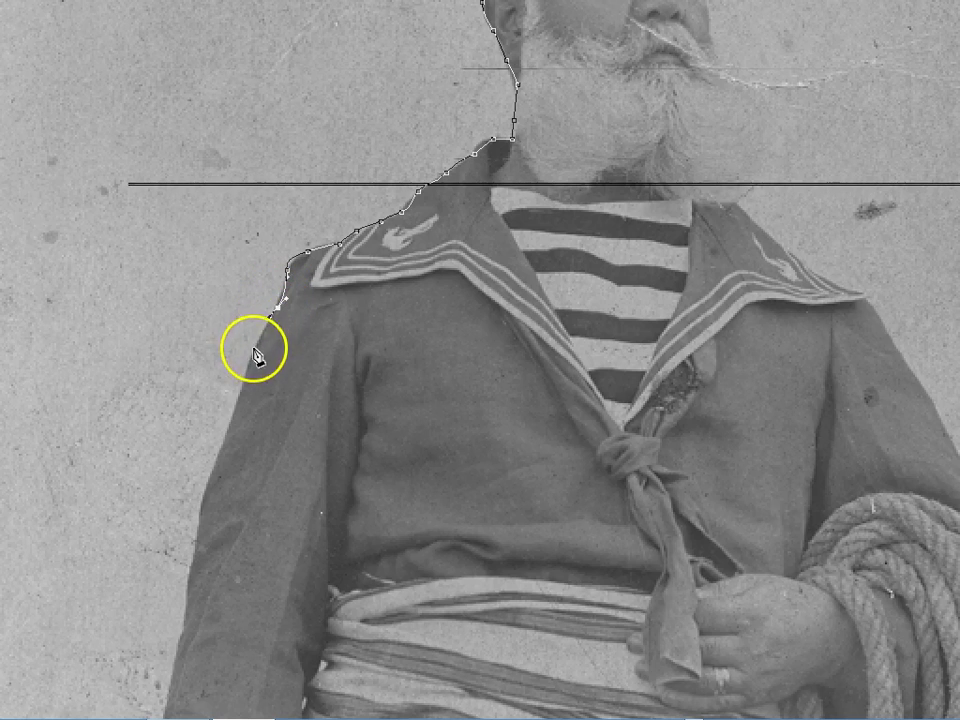
pyautogui.click(244, 372)
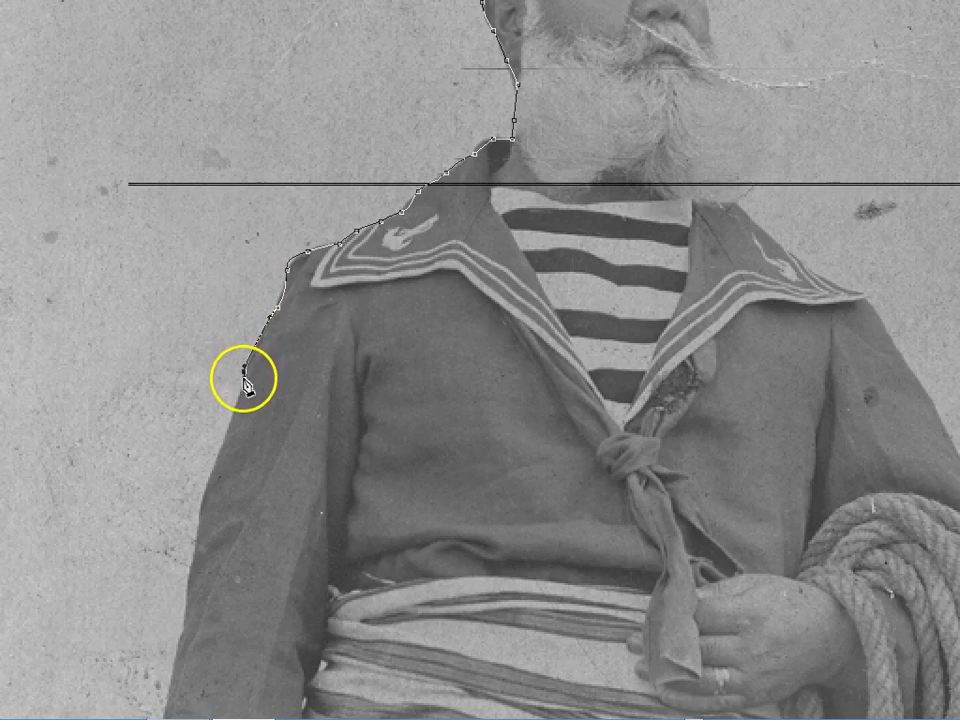
pyautogui.click(219, 459)
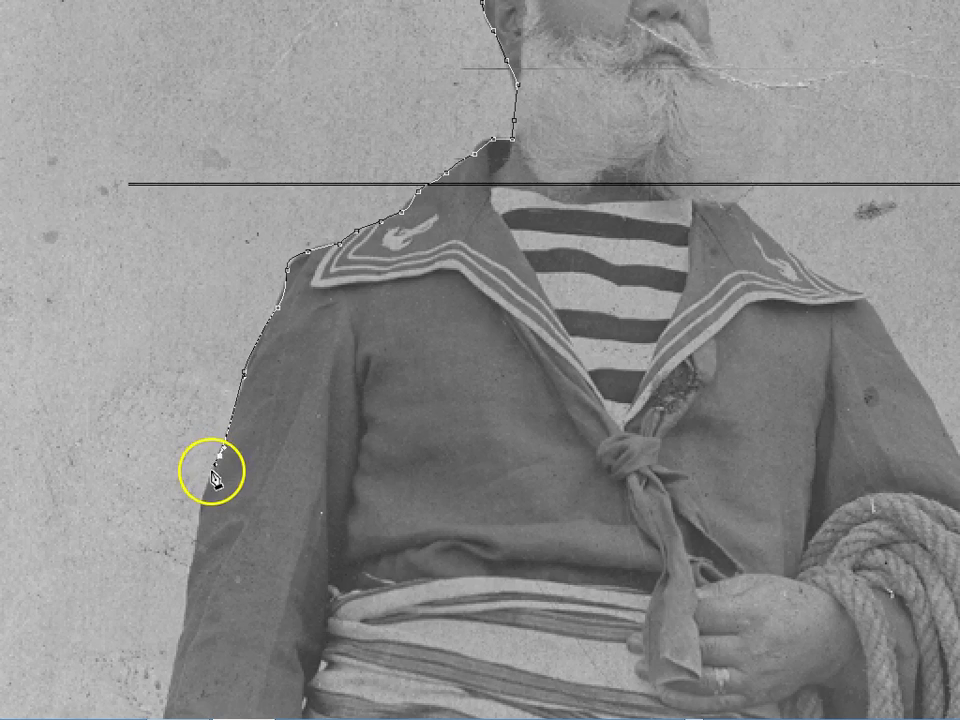
pyautogui.moveTo(199, 520)
pyautogui.mouseDown()
pyautogui.moveTo(242, 375)
pyautogui.moveTo(261, 261)
pyautogui.mouseUp()
pyautogui.click(246, 283)
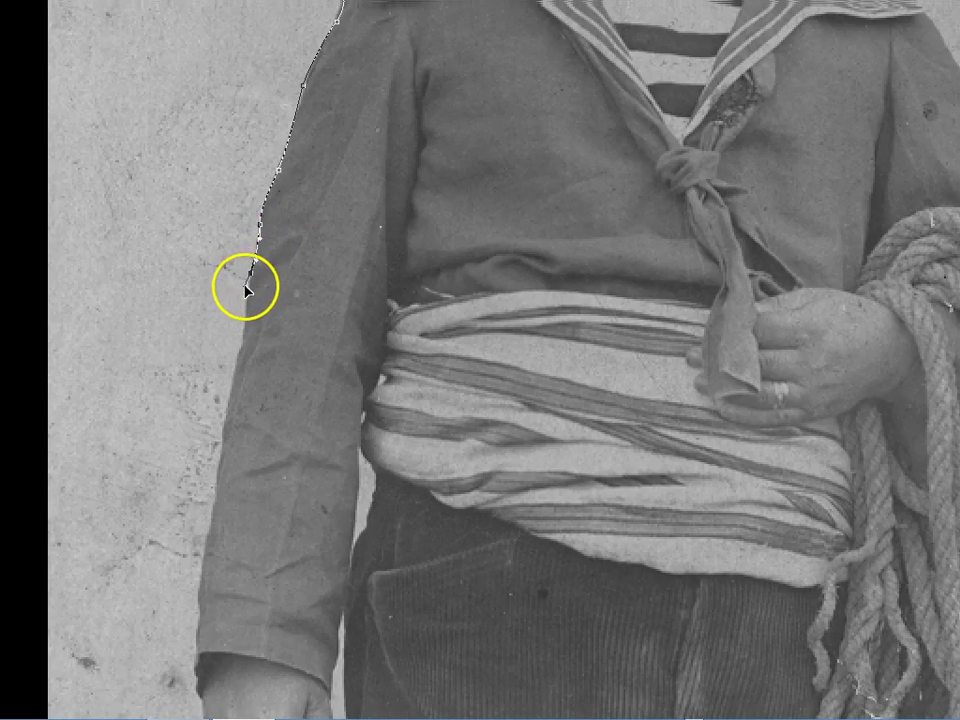
pyautogui.click(244, 328)
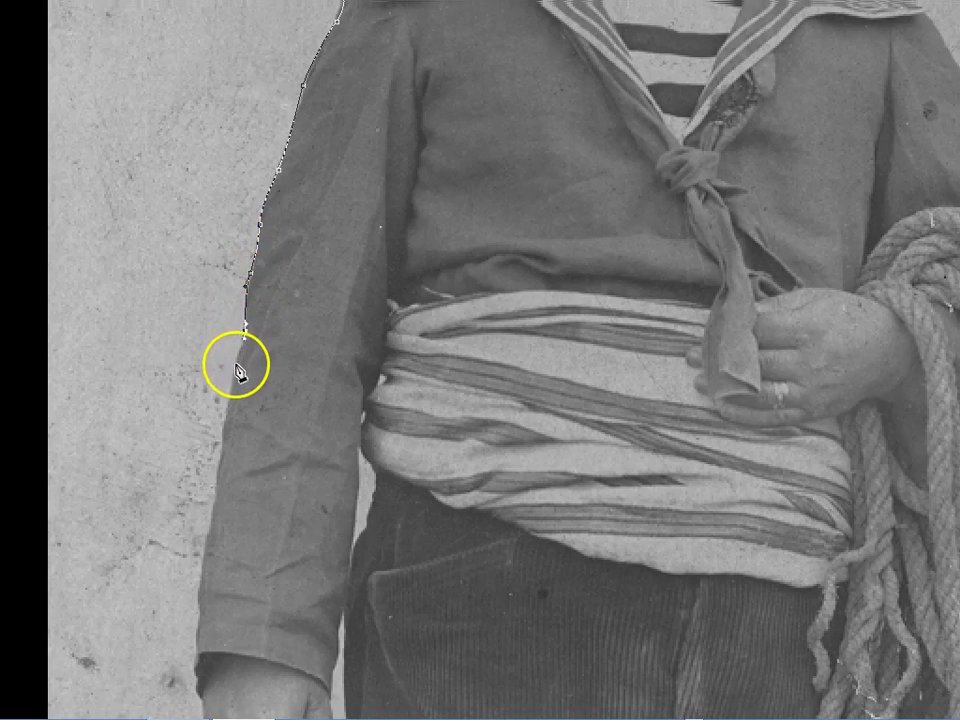
pyautogui.click(225, 413)
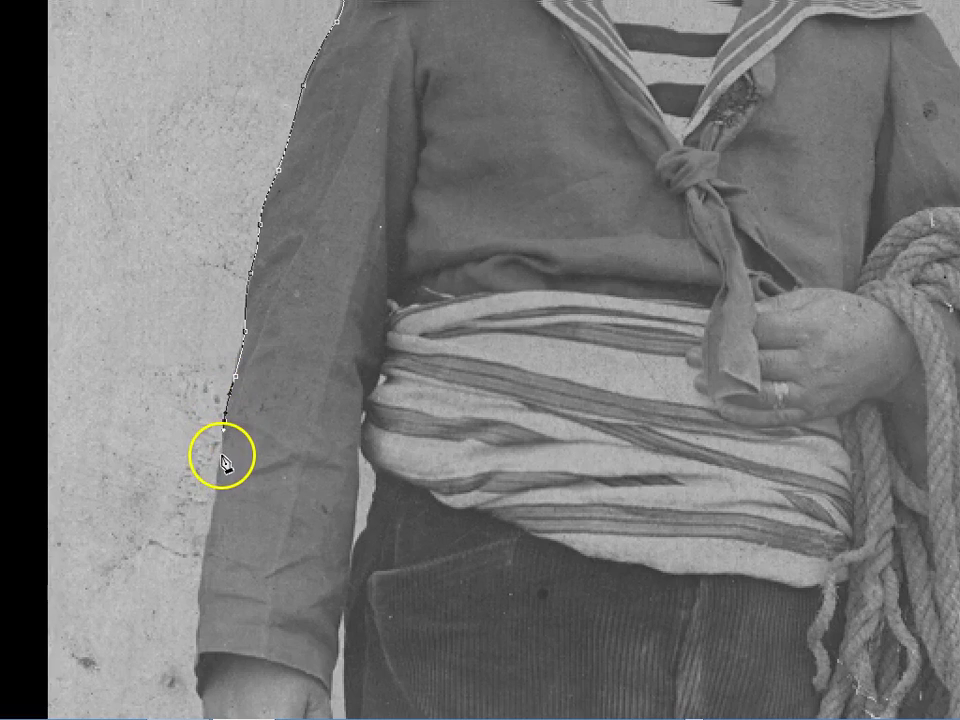
# - Continue the path down the sleeve to the cuff and wrist
pyautogui.moveTo(223, 484); pyautogui.dragTo(268, 340)
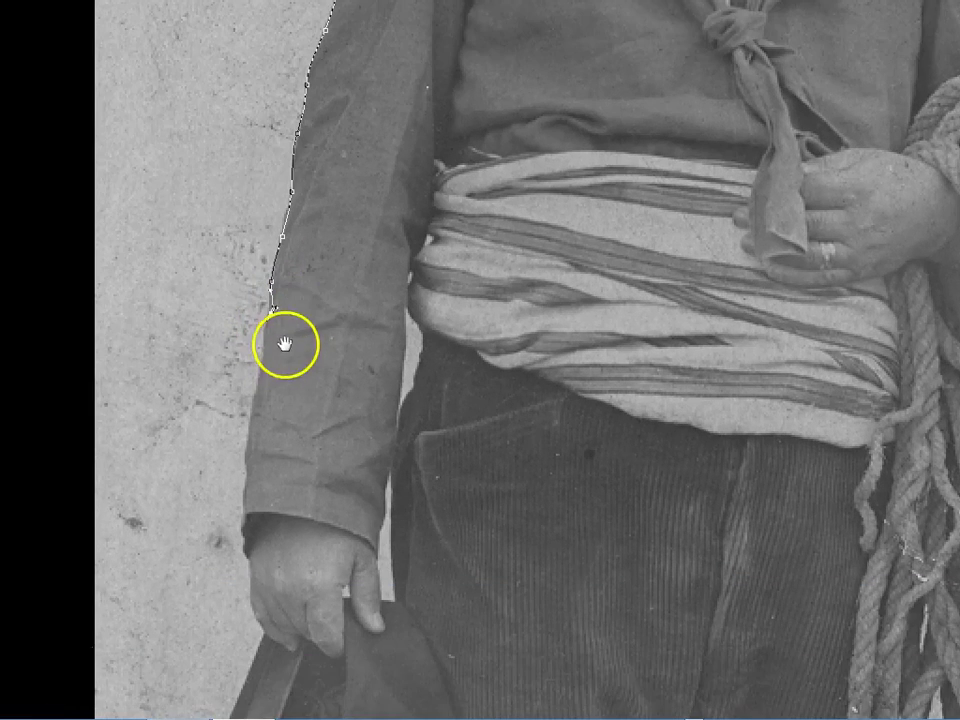
pyautogui.click(266, 344)
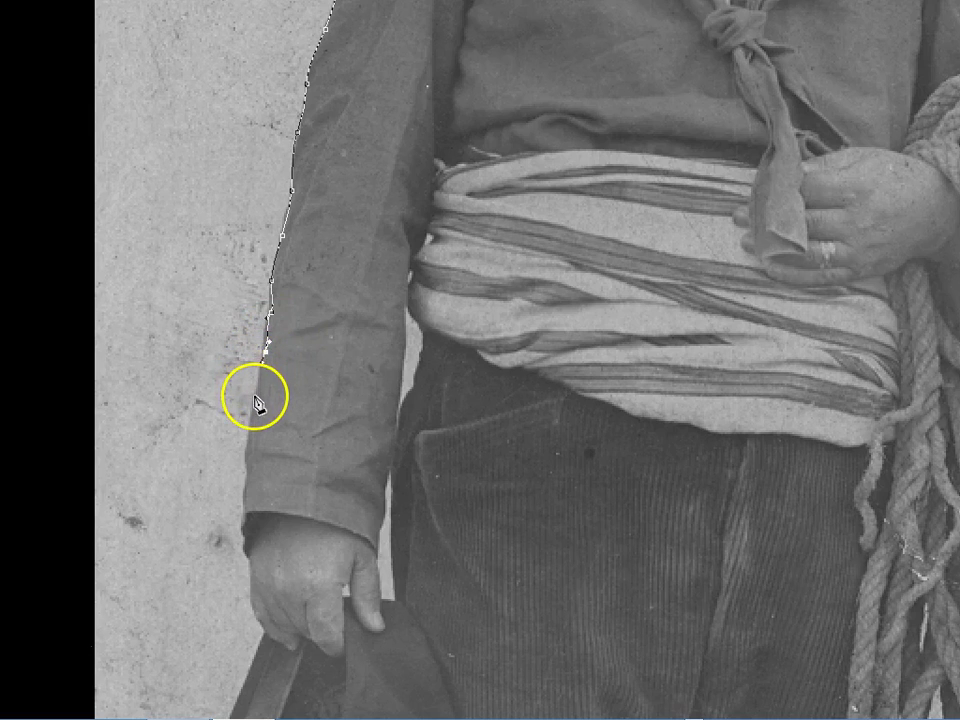
pyautogui.click(252, 400)
pyautogui.click(247, 454)
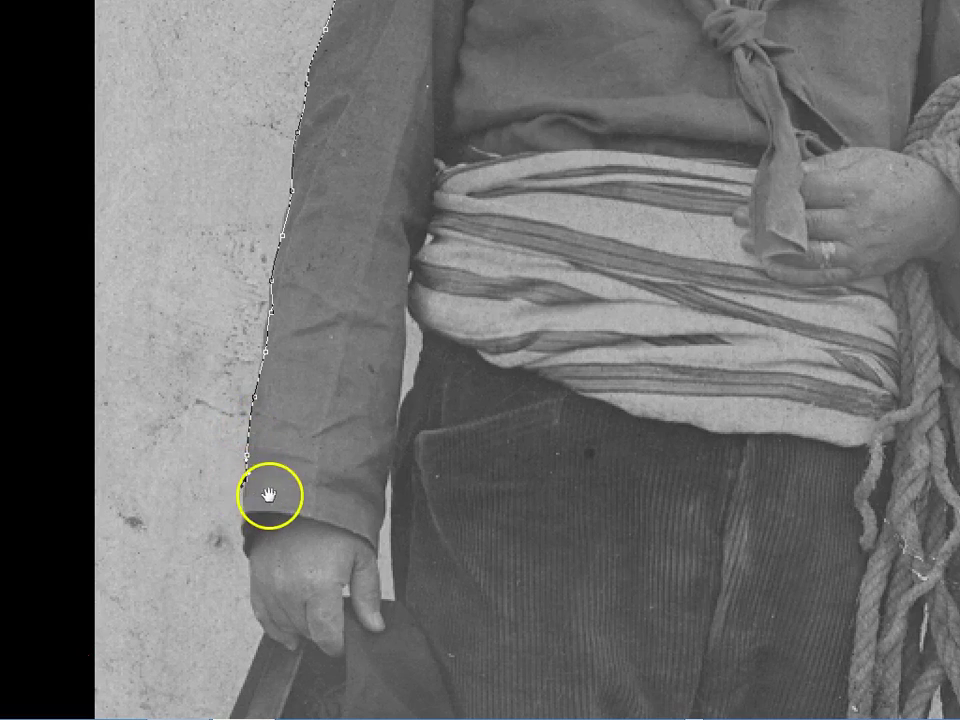
pyautogui.moveTo(270, 494); pyautogui.dragTo(268, 273)
pyautogui.click(246, 299)
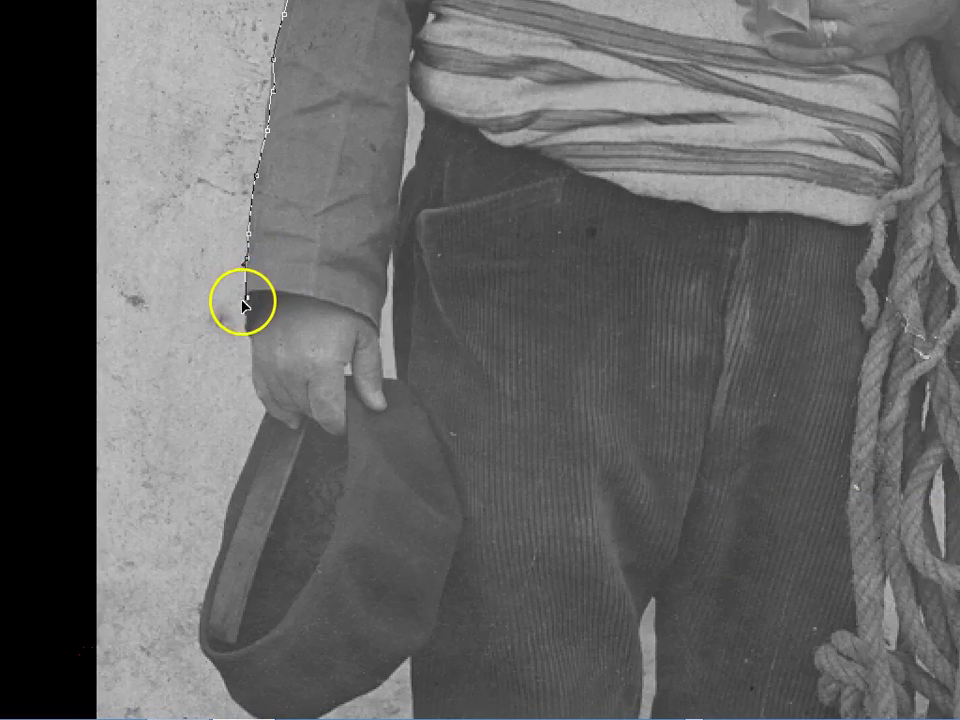
pyautogui.click(247, 327)
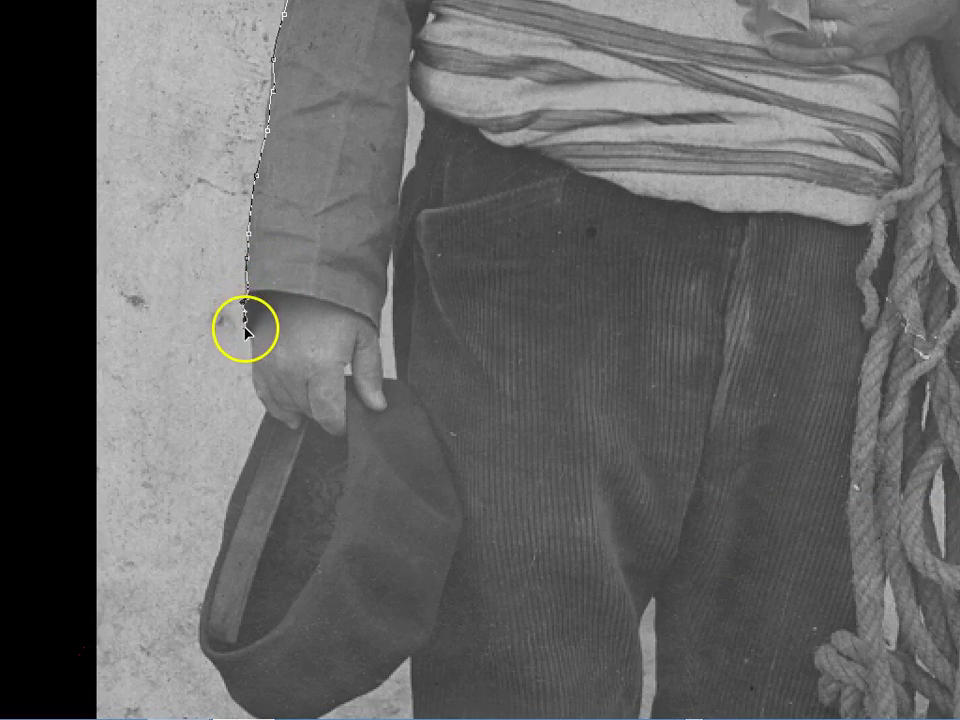
pyautogui.click(251, 341)
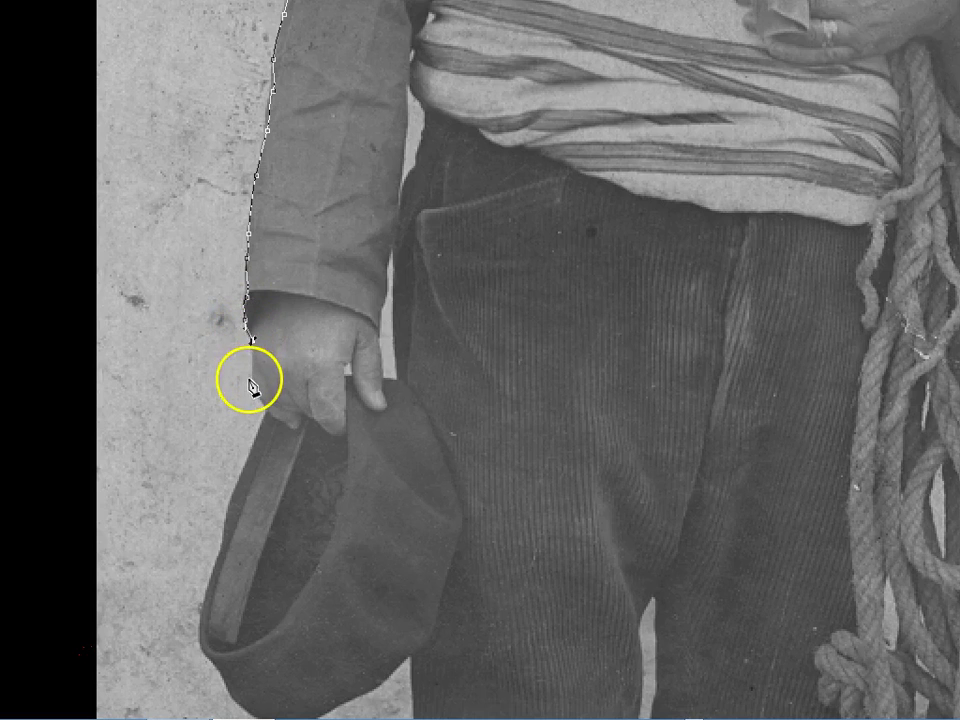
# - Trace the path along the hand's edge and down the hat's left edge
pyautogui.click(253, 384)
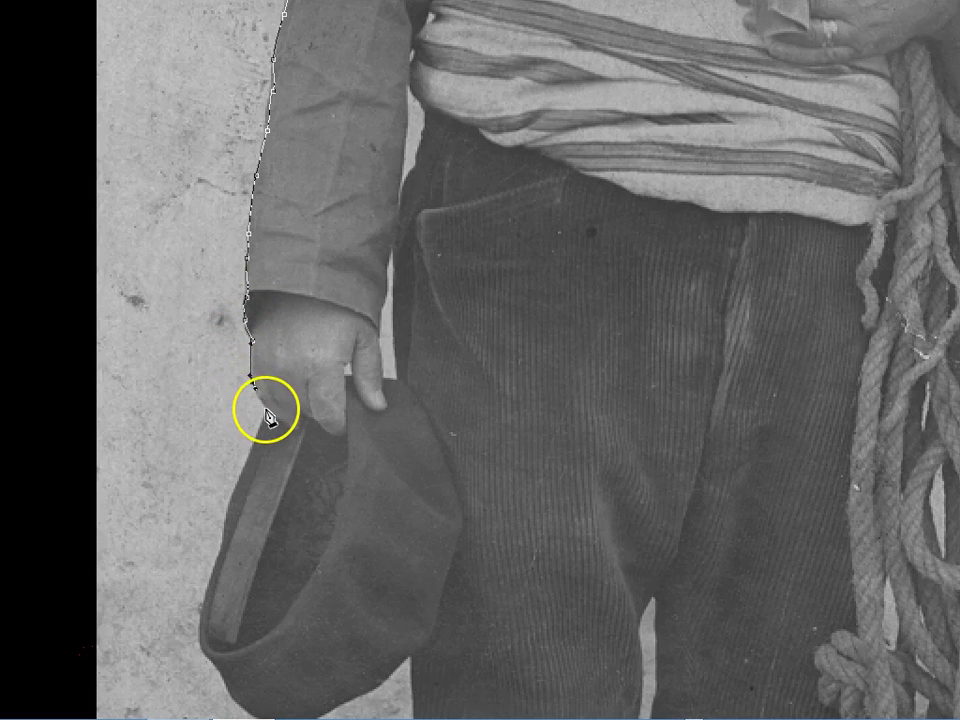
pyautogui.click(264, 410)
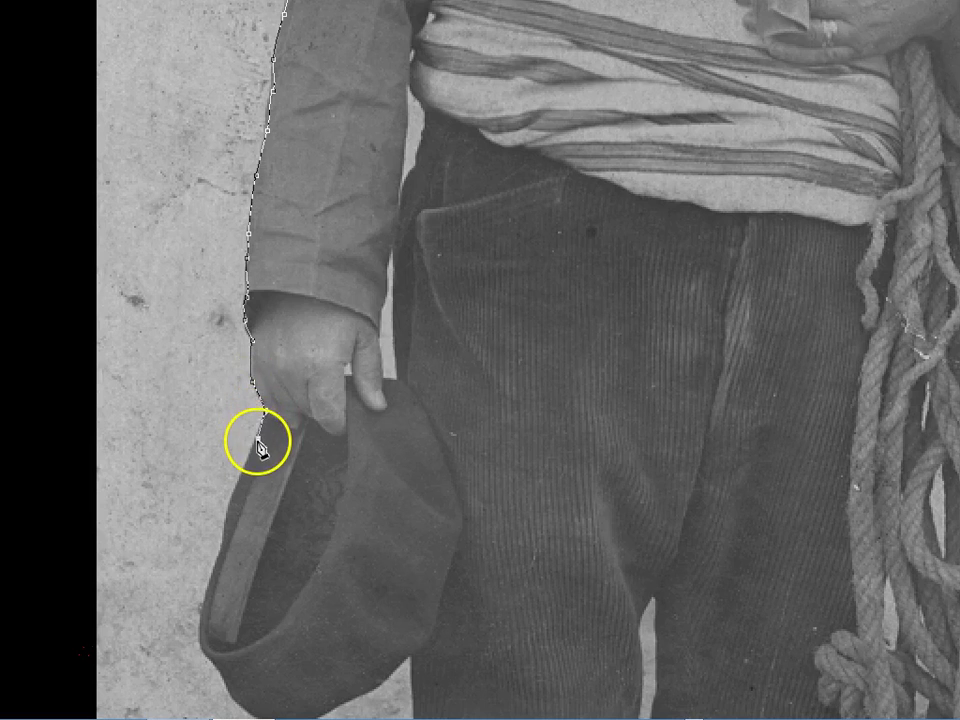
pyautogui.click(232, 497)
pyautogui.click(223, 509)
pyautogui.click(221, 545)
pyautogui.click(210, 586)
pyautogui.click(203, 598)
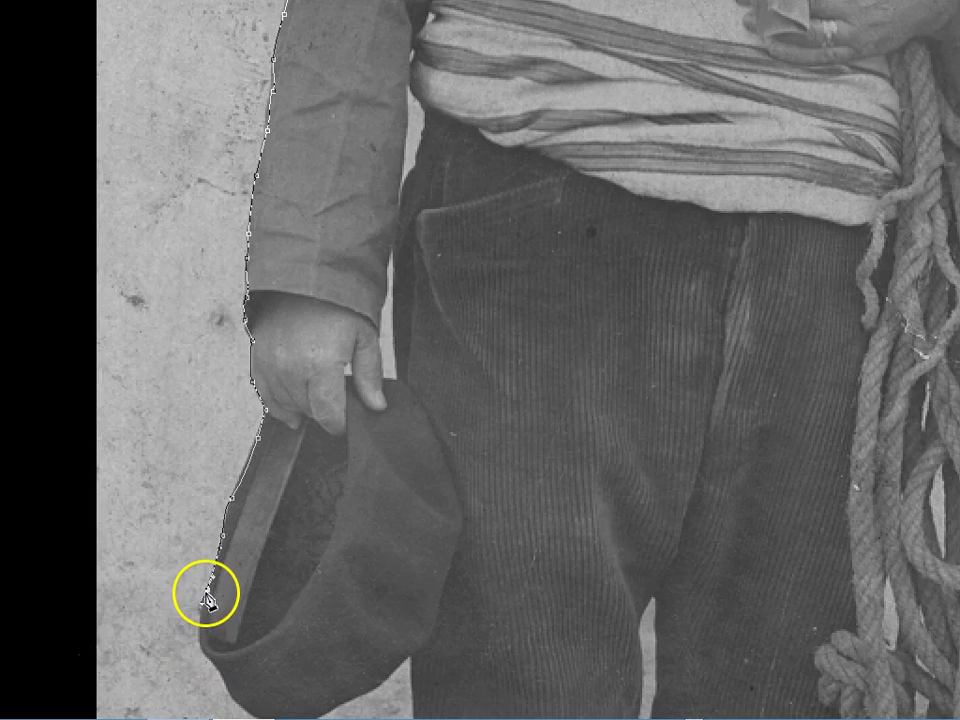
# - Add an anchor at the hat's lower left and reshape the curve with Direct Selection
pyautogui.click(206, 600)
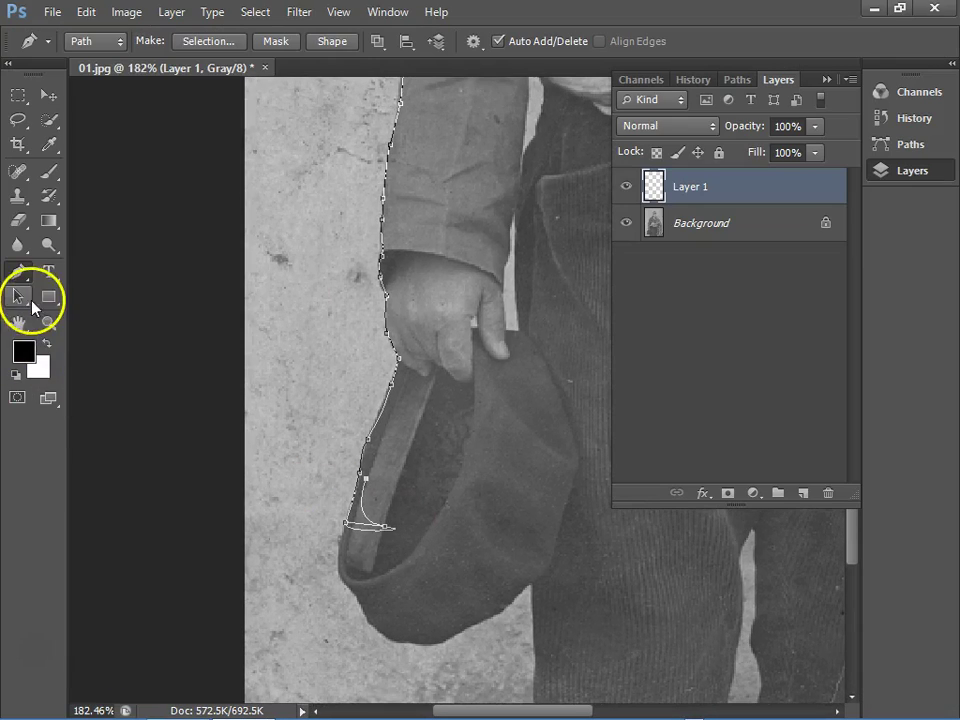
pyautogui.click(24, 278)
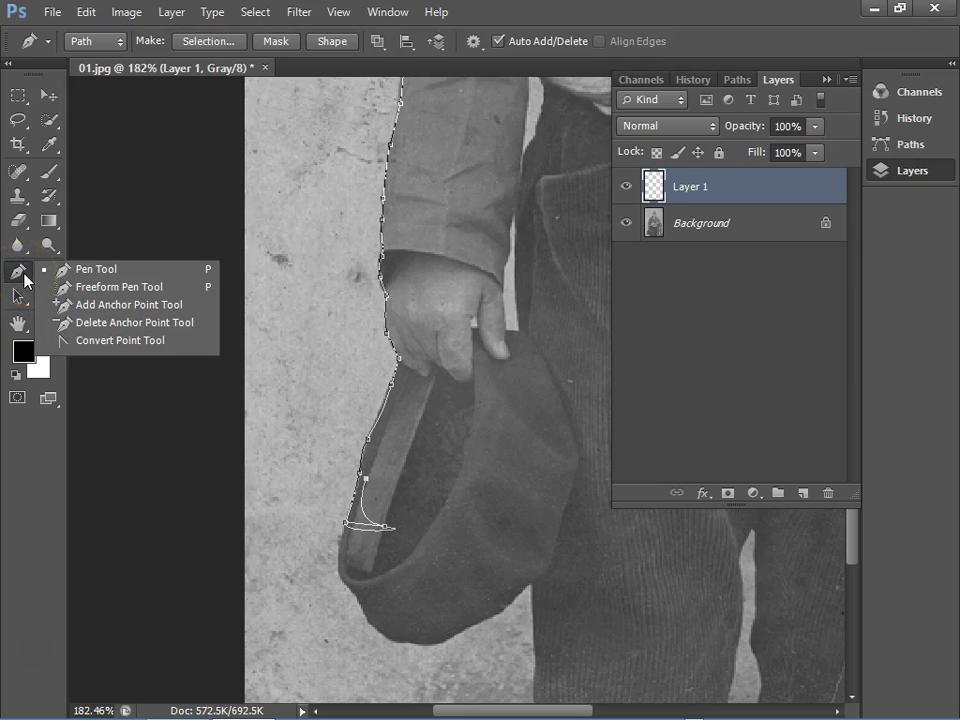
pyautogui.click(27, 300)
pyautogui.click(27, 300)
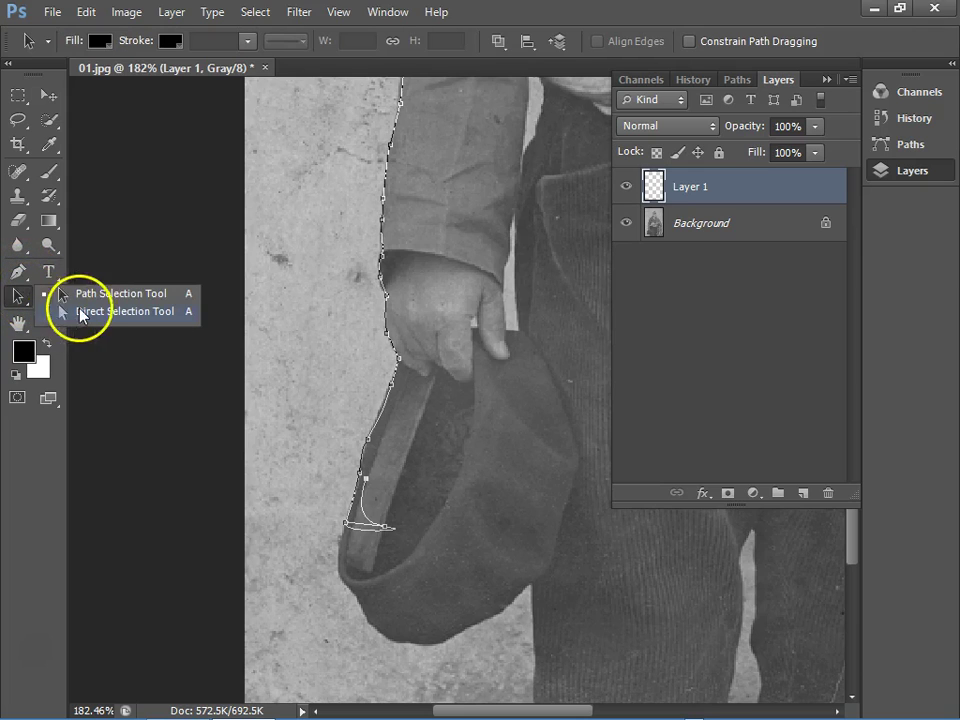
pyautogui.click(82, 313)
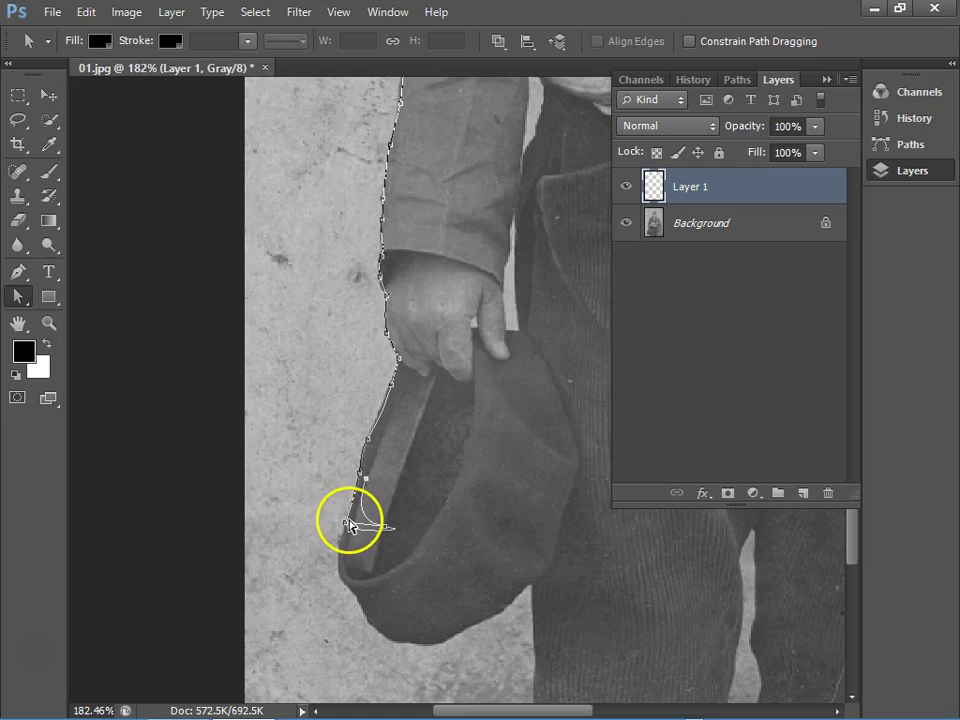
pyautogui.moveTo(346, 528); pyautogui.dragTo(417, 519)
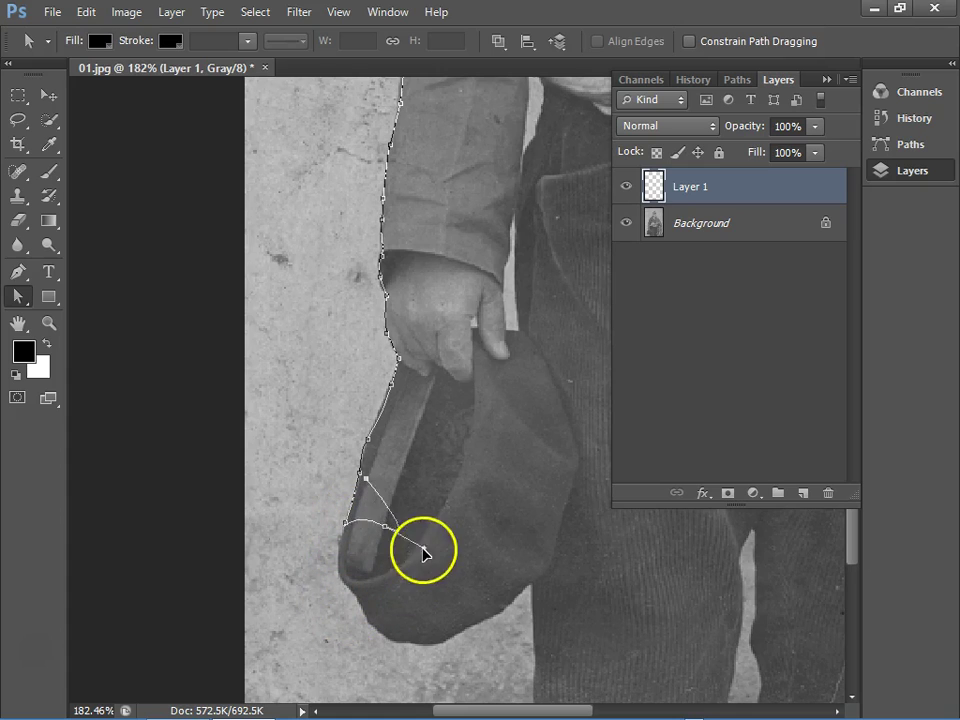
pyautogui.moveTo(366, 489)
pyautogui.mouseDown()
pyautogui.moveTo(405, 628)
pyautogui.moveTo(381, 636)
pyautogui.mouseUp()
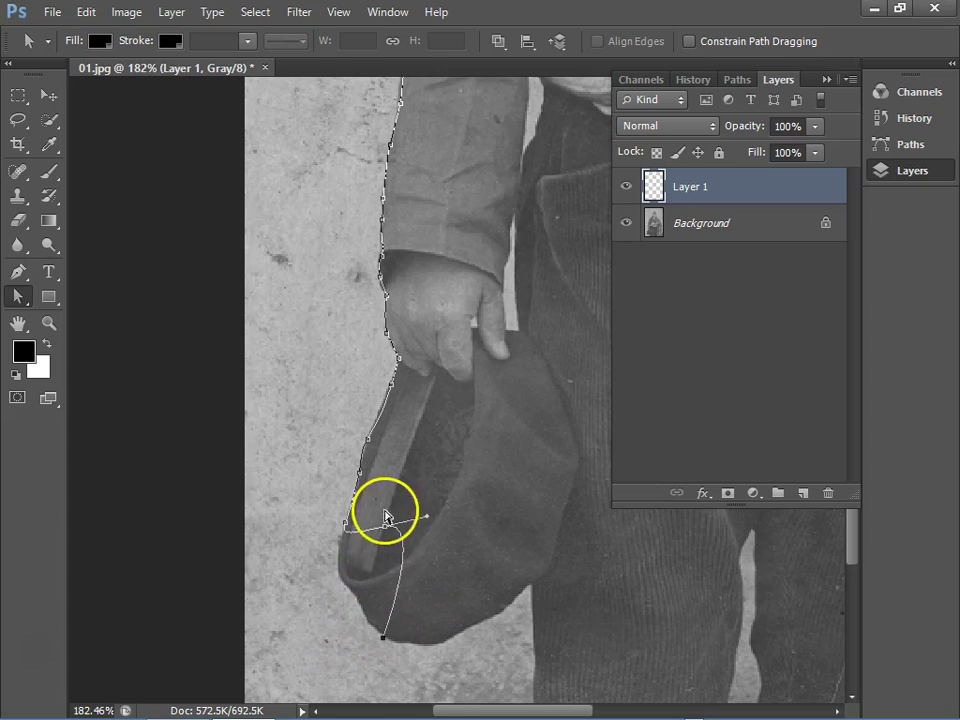
pyautogui.moveTo(388, 540)
pyautogui.mouseDown()
pyautogui.moveTo(350, 579)
pyautogui.moveTo(360, 615)
pyautogui.moveTo(349, 574)
pyautogui.moveTo(342, 585)
pyautogui.moveTo(381, 654)
pyautogui.moveTo(379, 638)
pyautogui.mouseUp()
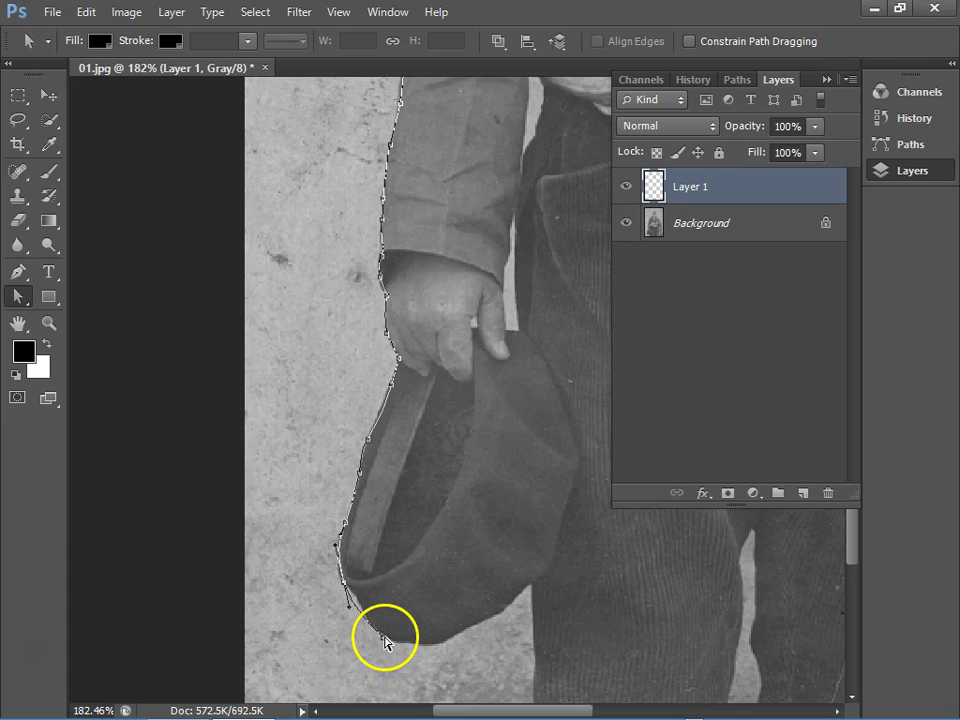
# - Test the outline with a white fill, undo it, and zoom out to the whole figure
pyautogui.hotkey('ctrl', 'BackSpace')
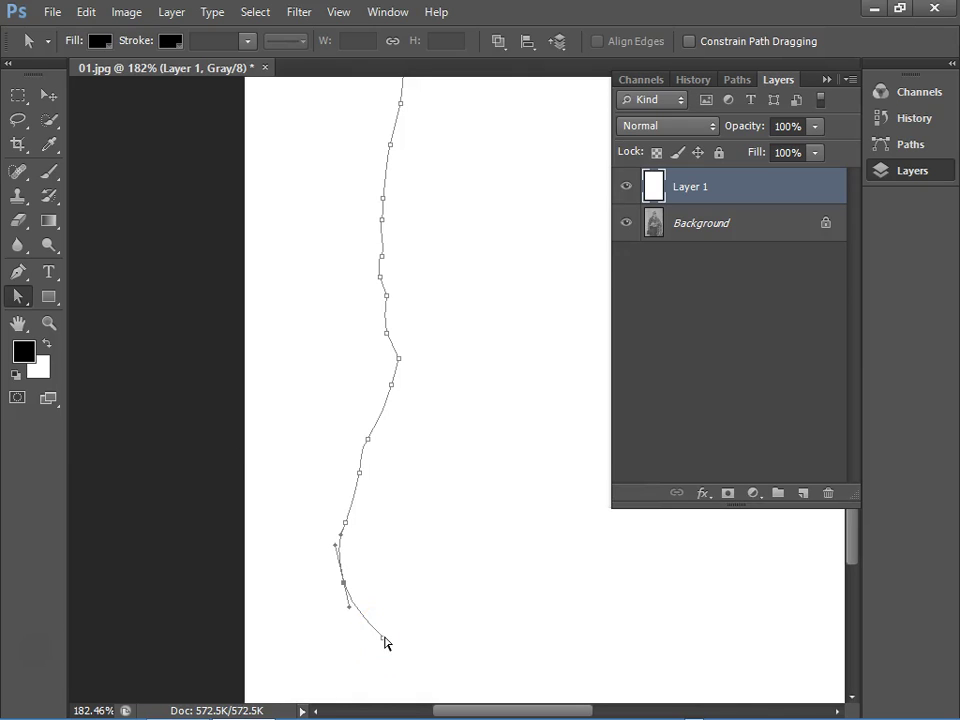
pyautogui.hotkey('ctrl', 'z')
pyautogui.click(370, 622)
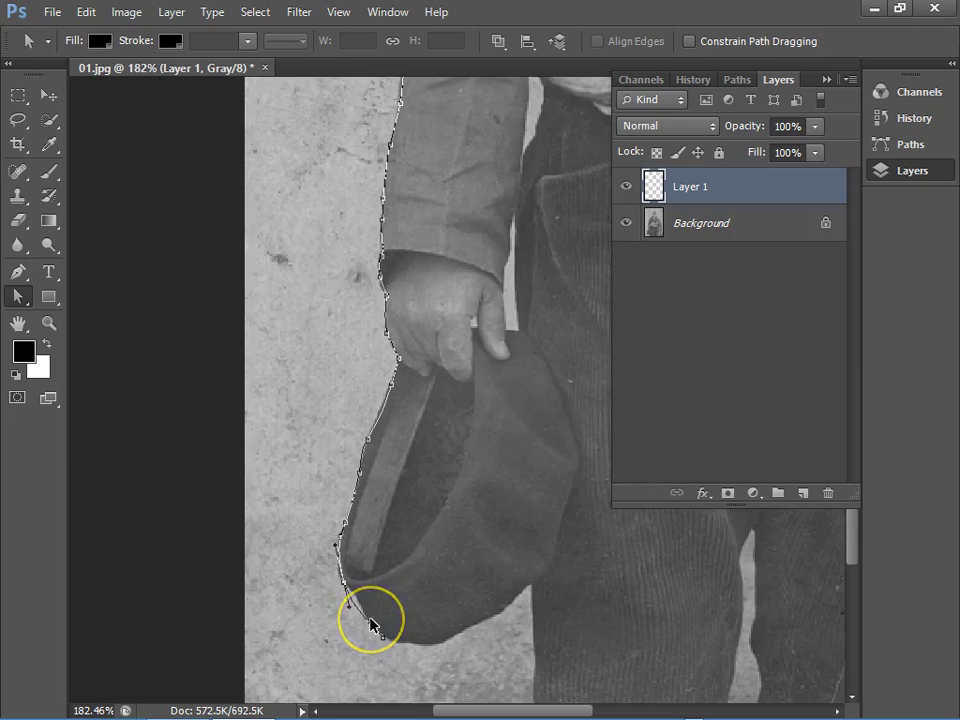
pyautogui.hotkey('ctrl', '-')
pyautogui.hotkey('ctrl', '-')
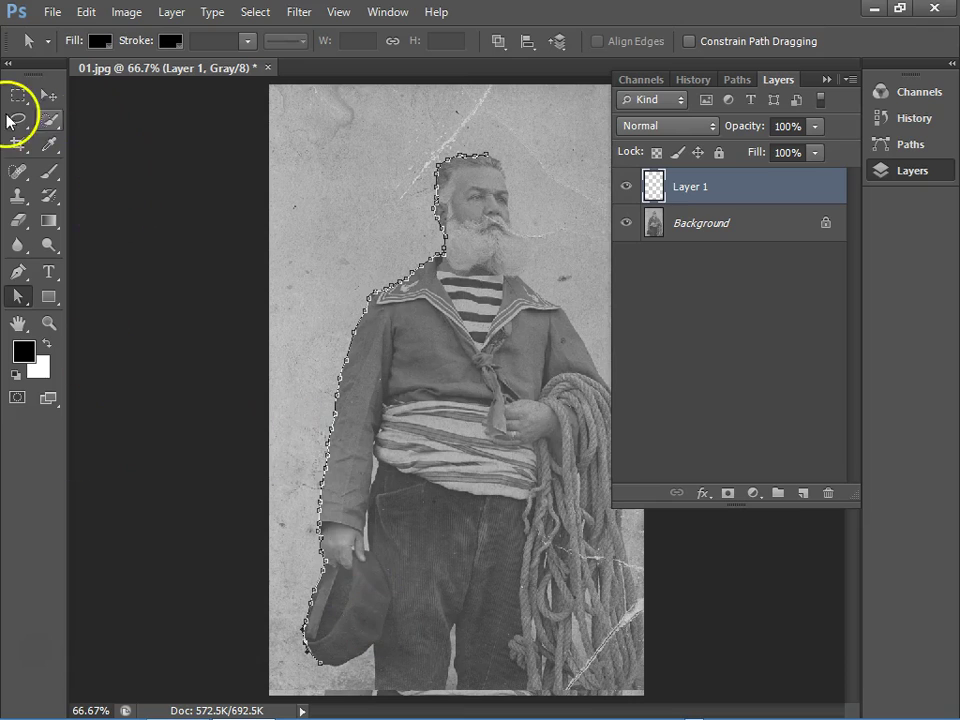
# - Save the Work Path in the Paths panel under the name 'contorno'
pyautogui.click(738, 80)
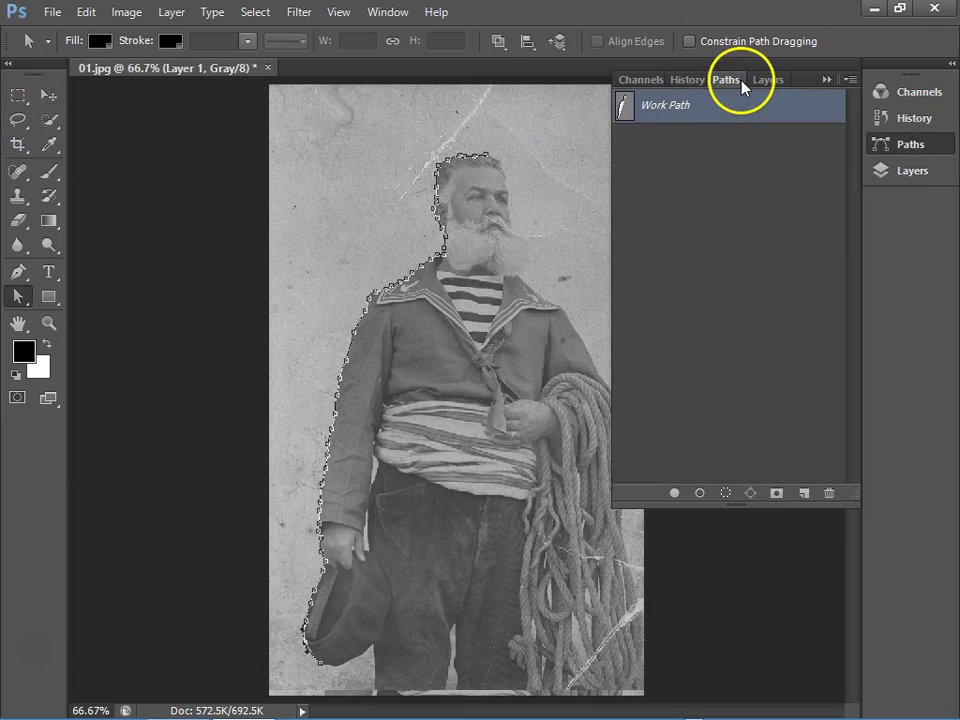
pyautogui.doubleClick(660, 108)
pyautogui.write('contorno')
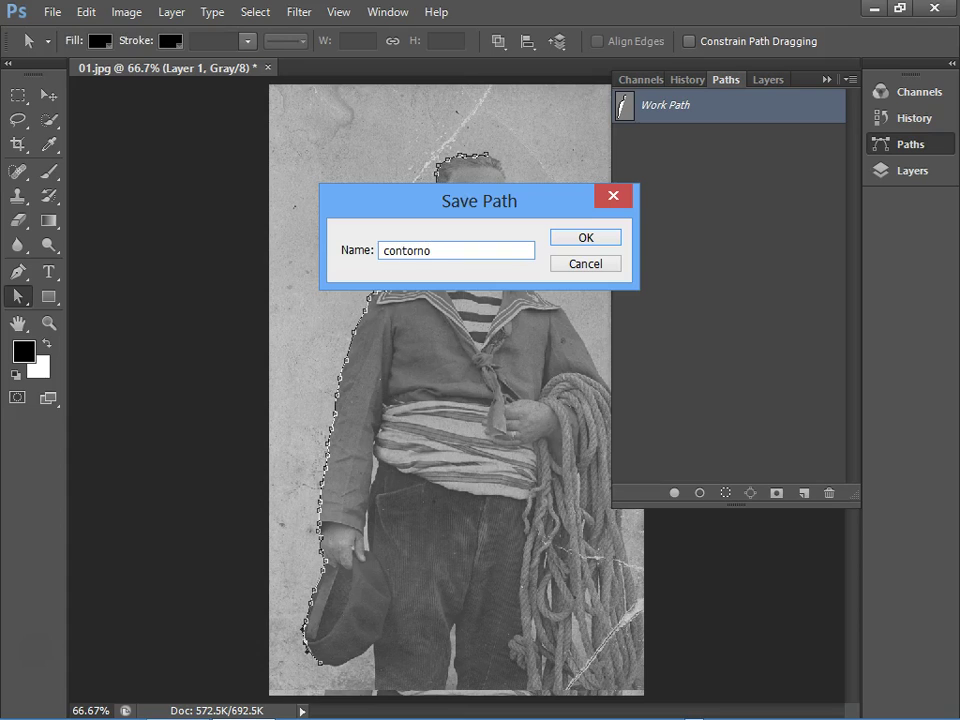
pyautogui.press('Return')
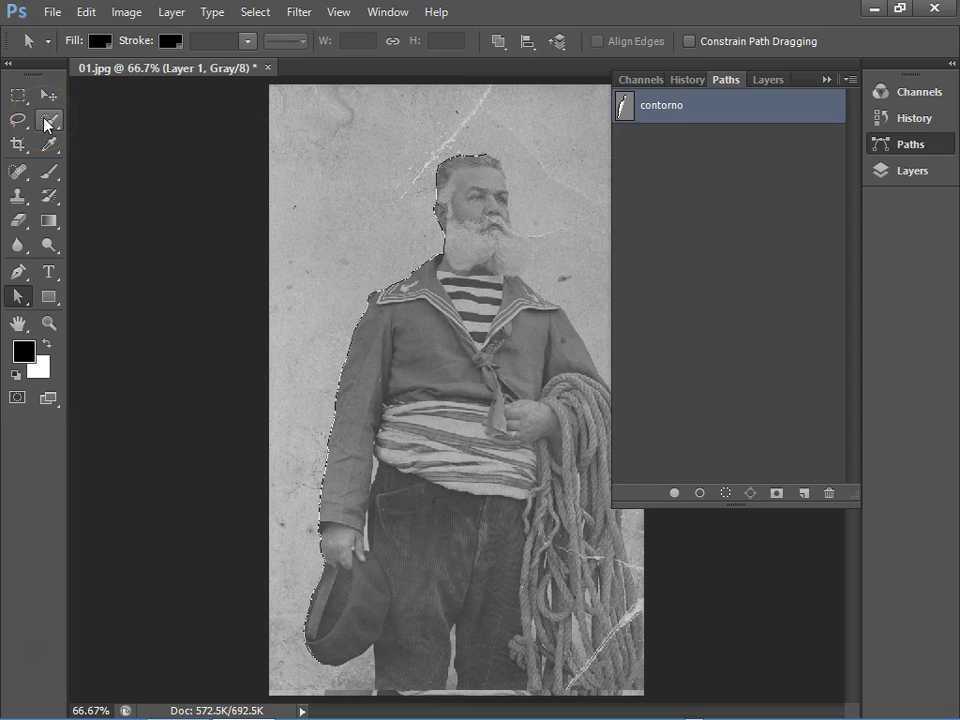
# - Switch to the Magic Wand, hide the contorno path, and select the light background around the sailor
pyautogui.click(42, 128)
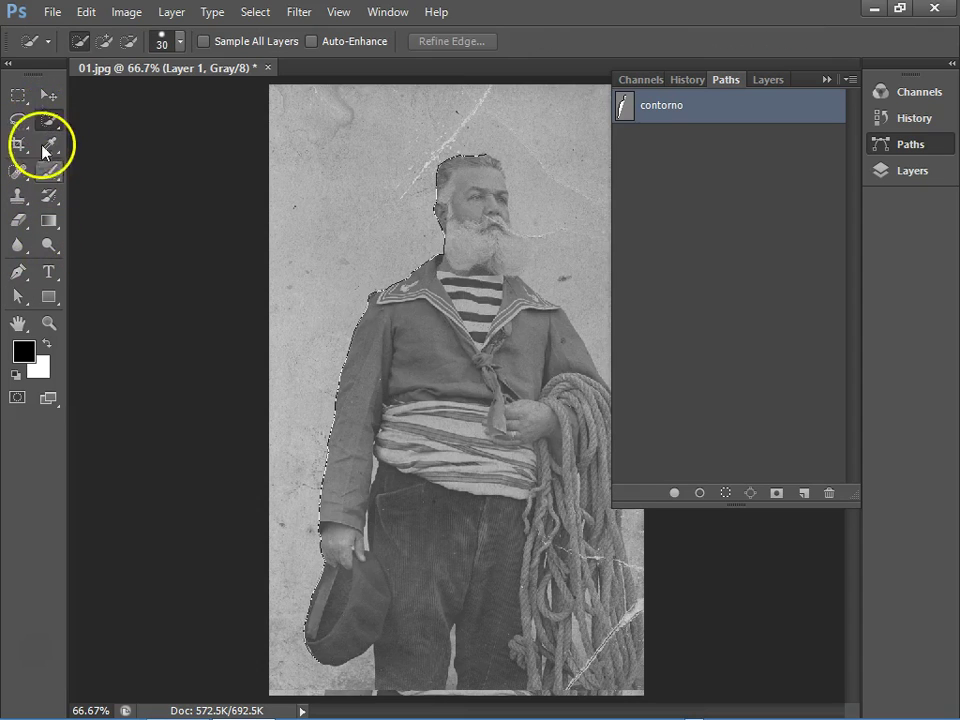
pyautogui.rightClick(50, 127)
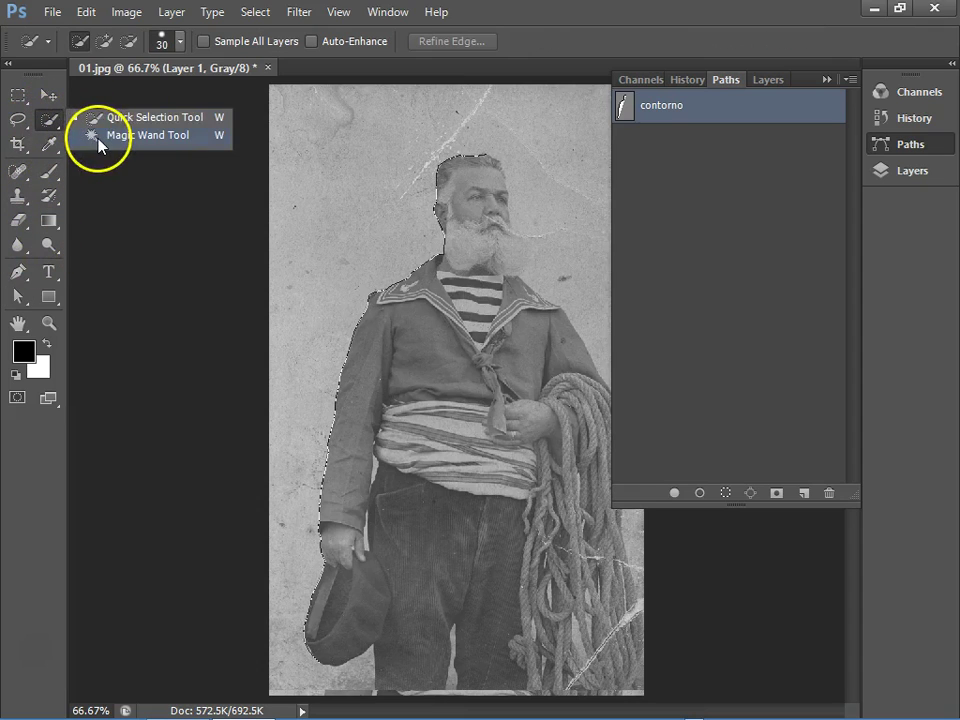
pyautogui.click(95, 134)
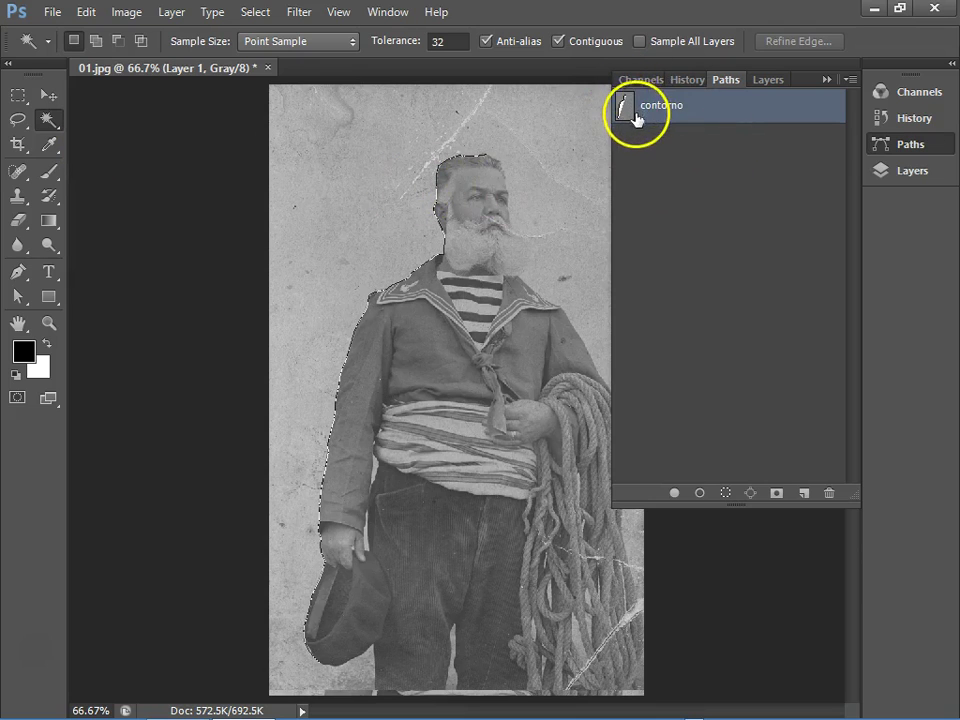
pyautogui.click(636, 138)
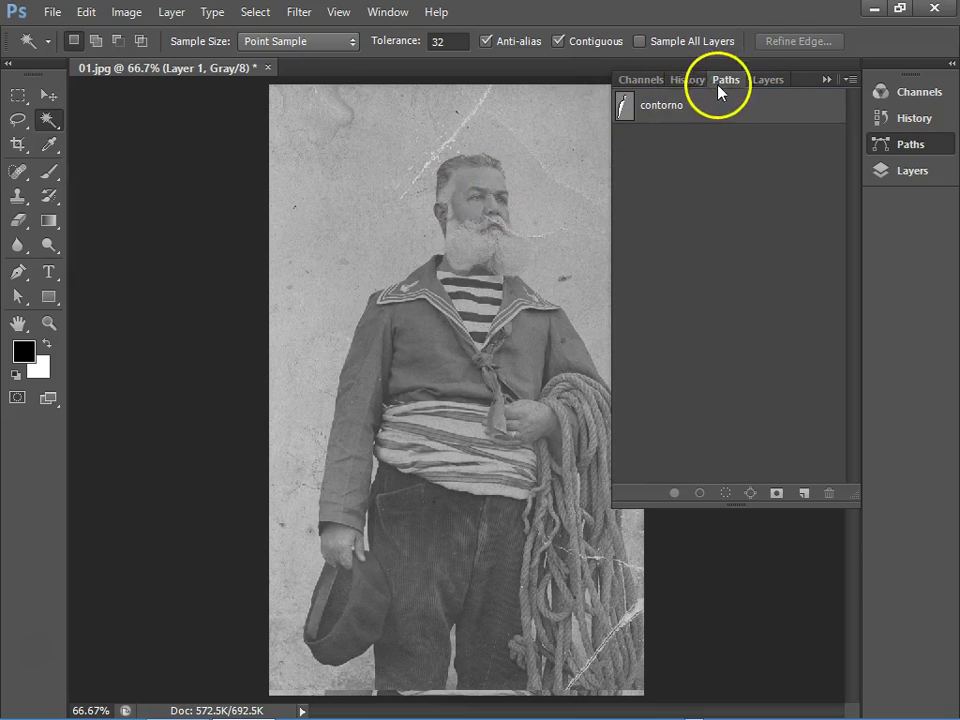
pyautogui.click(768, 80)
pyautogui.click(444, 171)
pyautogui.hotkey('ctrl', 'd')
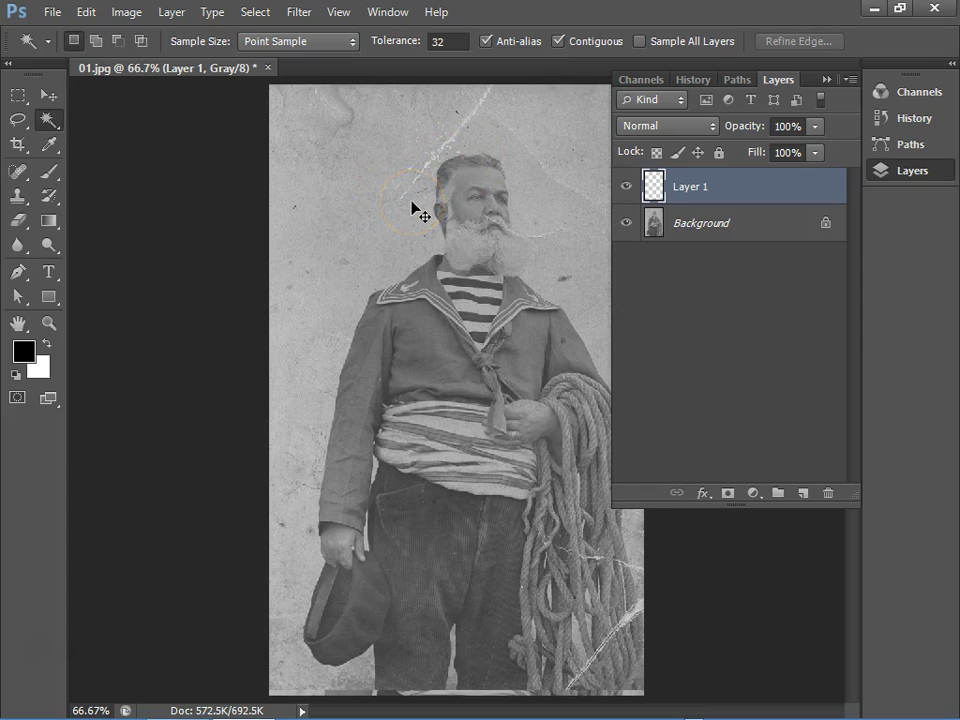
pyautogui.click(380, 214)
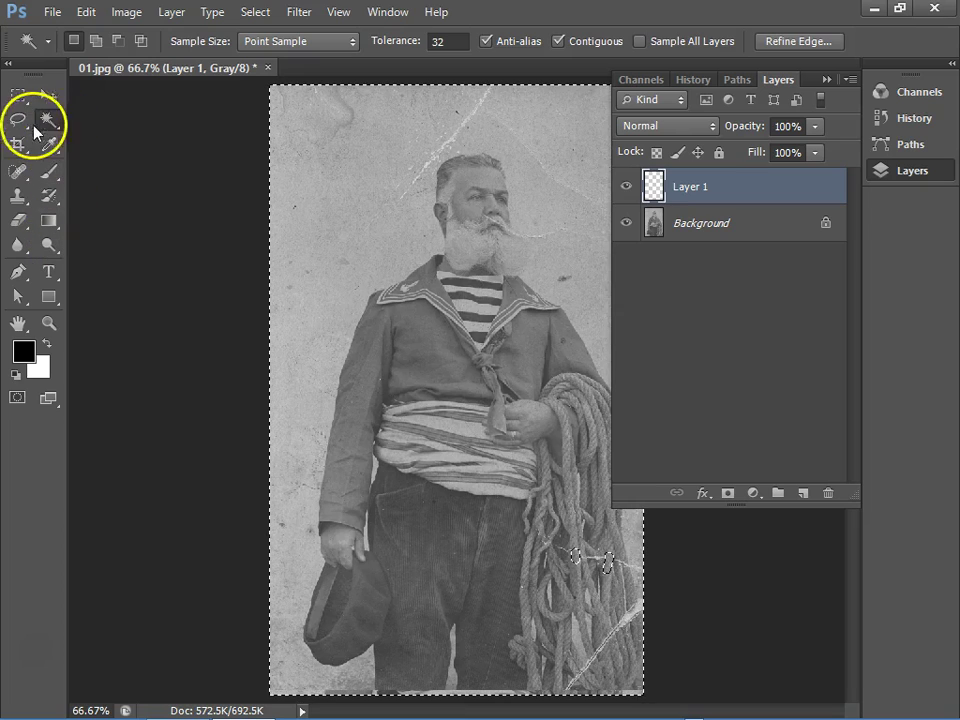
pyautogui.click(18, 120)
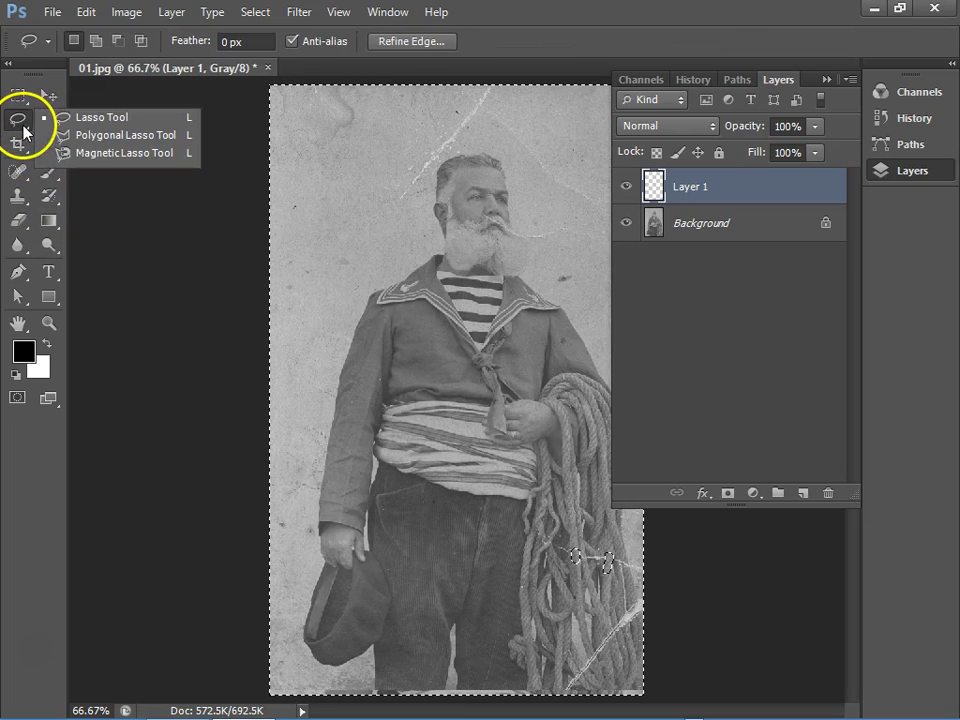
# - Trace the sailor's full outline with the Magnetic Lasso and view it as a Quick Mask
pyautogui.click(97, 153)
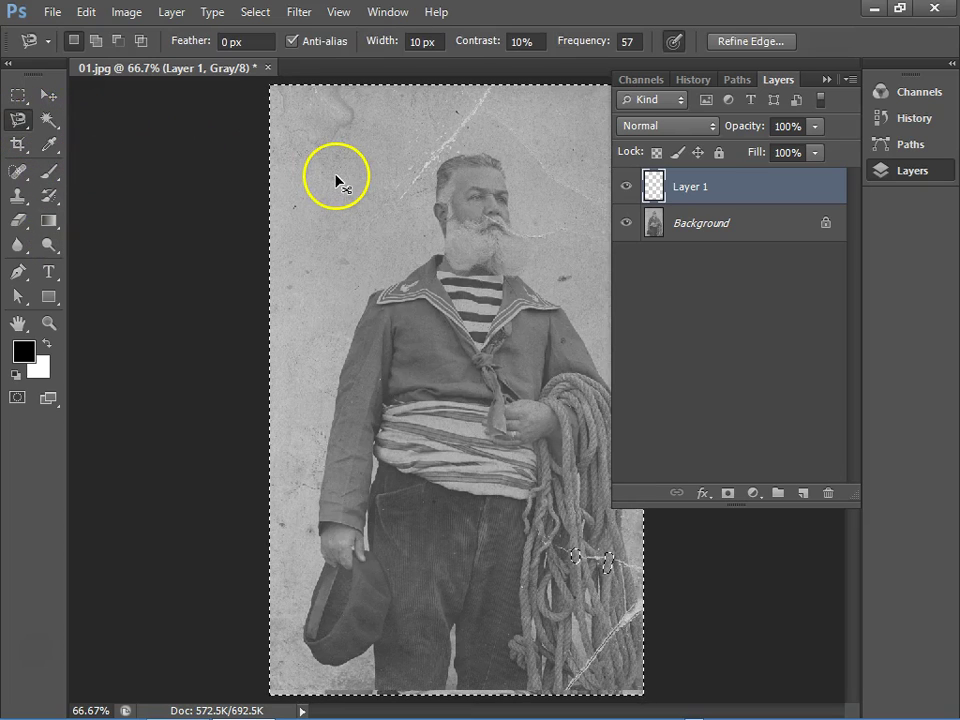
pyautogui.hotkey('ctrl', 'd')
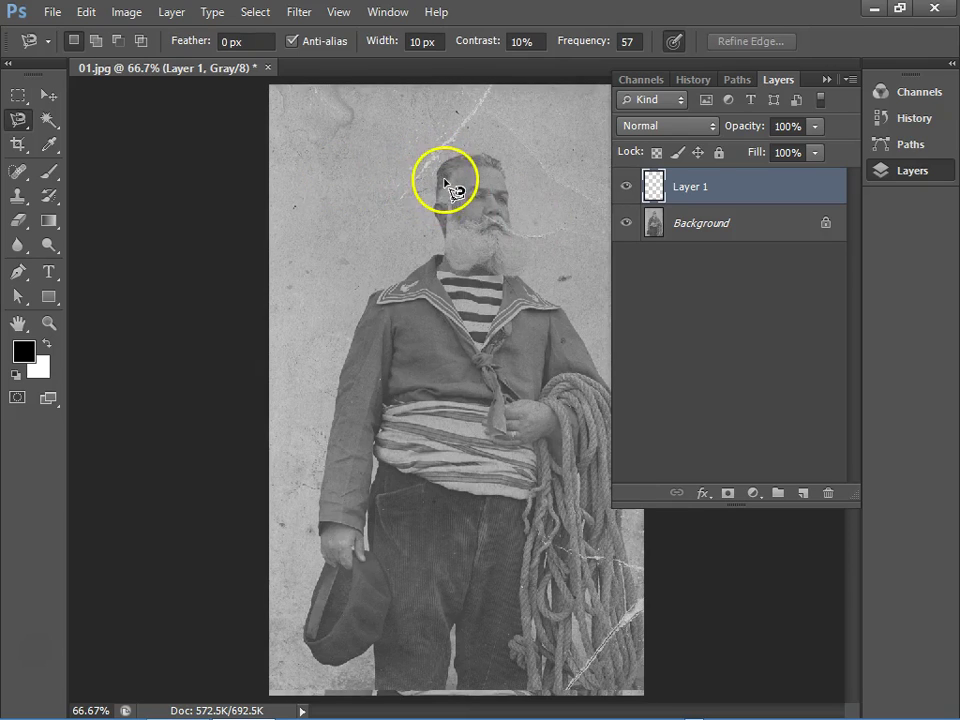
pyautogui.click(436, 188)
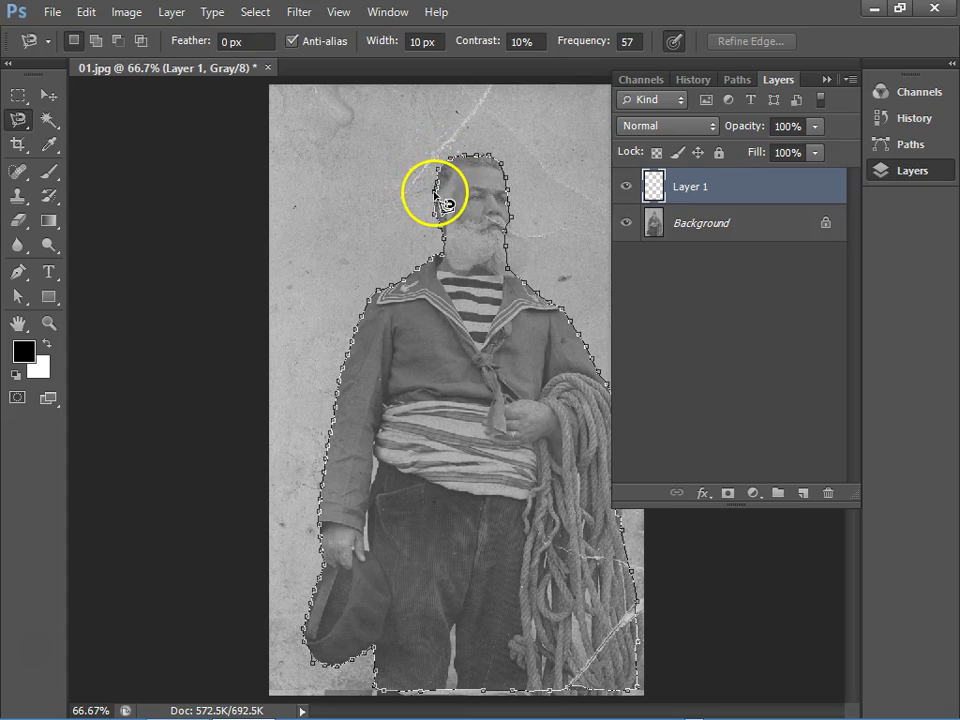
pyautogui.click(437, 190)
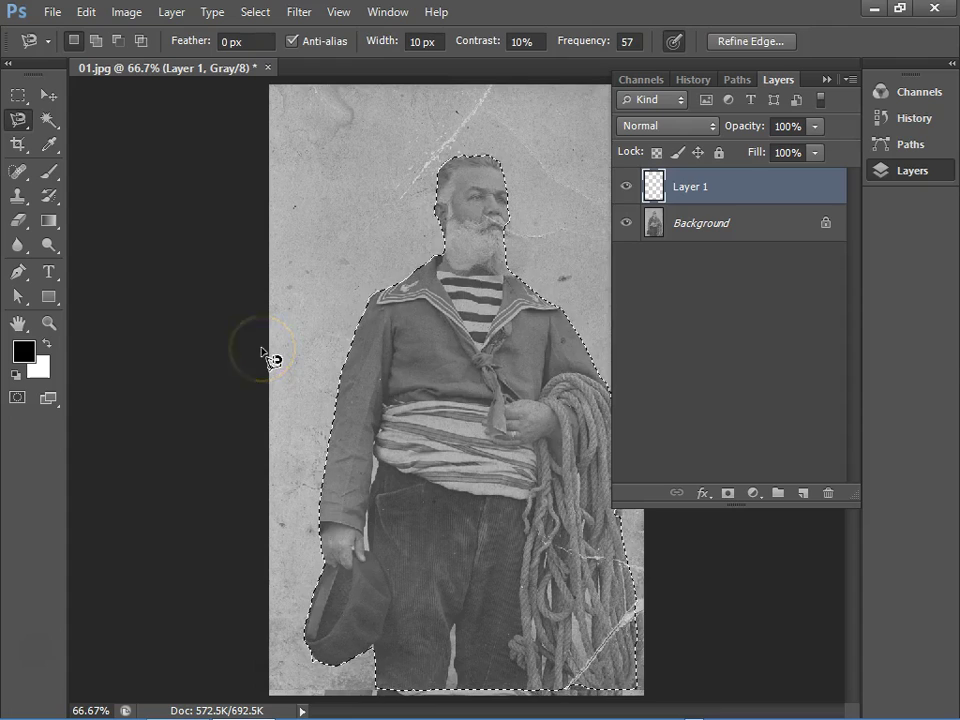
pyautogui.press('q')
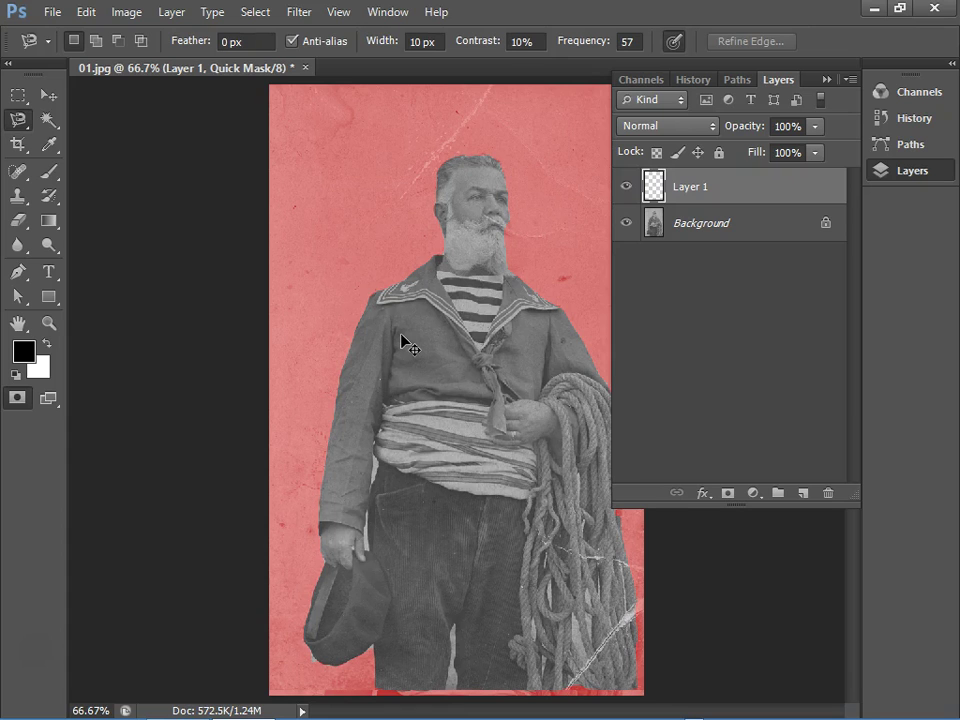
# - Zoom in toward the arm and hand and set the mask brush to 8 px
pyautogui.scroll(1, 408, 345)
pyautogui.scroll(1, 408, 345)
pyautogui.scroll(1, 408, 345)
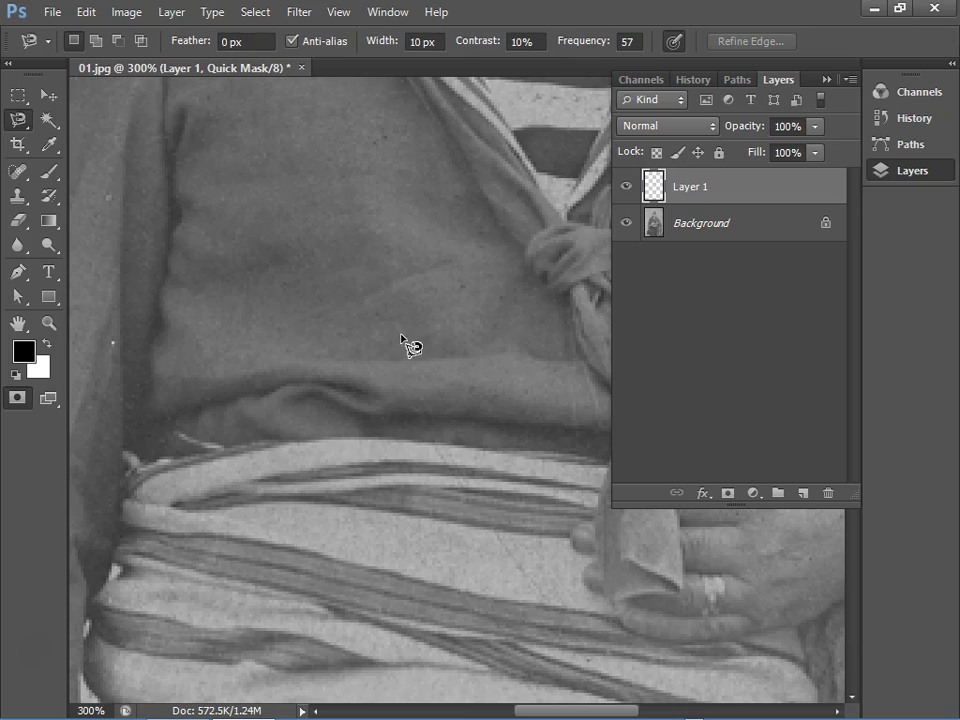
pyautogui.moveTo(410, 345)
pyautogui.mouseDown()
pyautogui.moveTo(343, 444)
pyautogui.moveTo(495, 484)
pyautogui.moveTo(395, 377)
pyautogui.moveTo(296, 456)
pyautogui.moveTo(283, 279)
pyautogui.moveTo(369, 336)
pyautogui.moveTo(357, 296)
pyautogui.moveTo(326, 283)
pyautogui.mouseUp()
pyautogui.press('b')
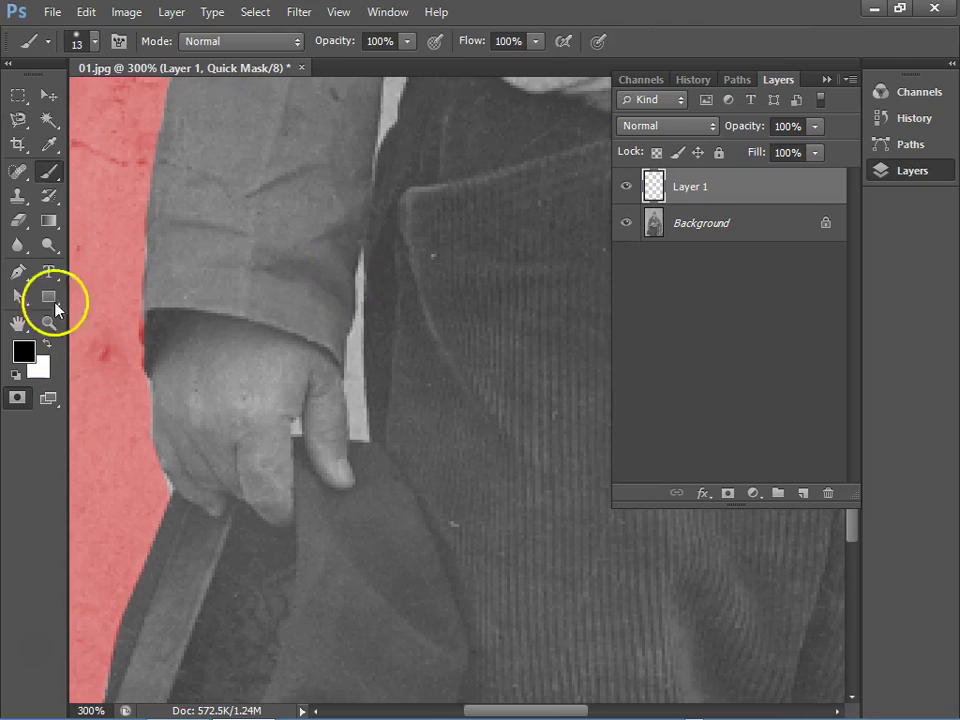
pyautogui.rightClick(362, 320)
pyautogui.moveTo(407, 366)
pyautogui.mouseDown()
pyautogui.moveTo(353, 377)
pyautogui.moveTo(357, 431)
pyautogui.moveTo(349, 328)
pyautogui.moveTo(358, 261)
pyautogui.moveTo(370, 323)
pyautogui.mouseUp()
# - Undo the stray stroke and paint 1 px mask into the gap beside the hand
pyautogui.hotkey('ctrl', 'z')
pyautogui.rightClick(378, 370)
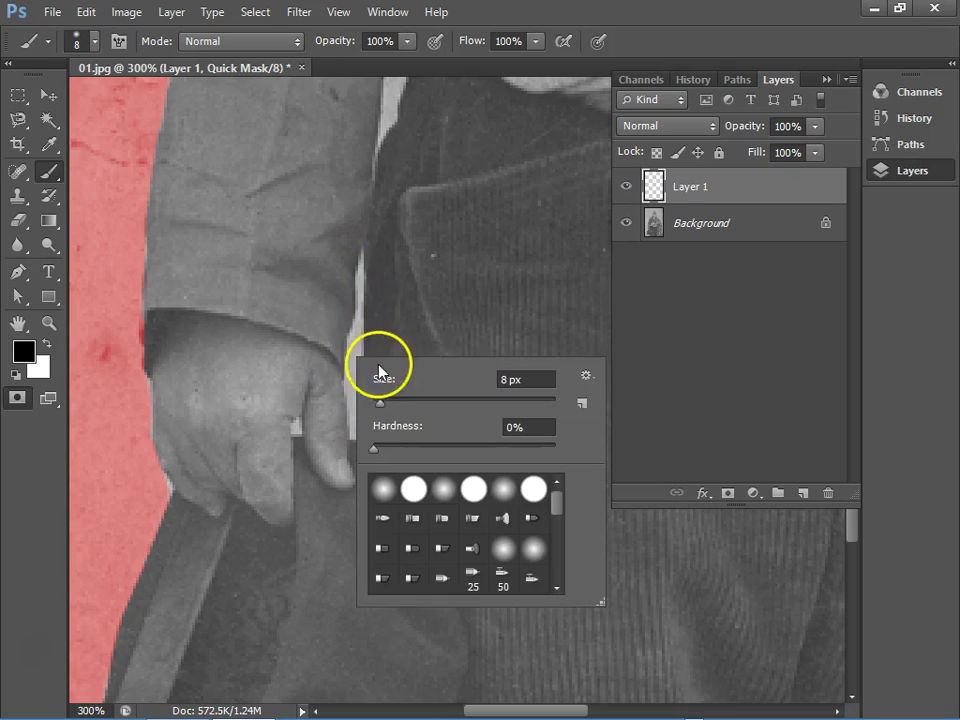
pyautogui.moveTo(385, 403); pyautogui.dragTo(378, 403)
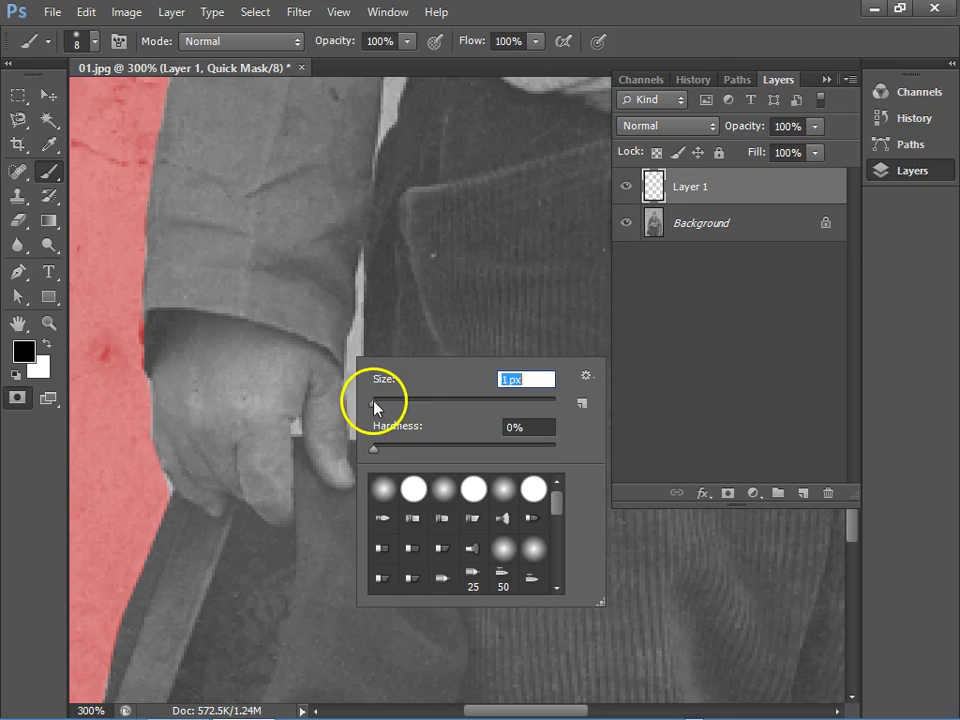
pyautogui.click(349, 332)
pyautogui.moveTo(350, 338); pyautogui.dragTo(356, 355)
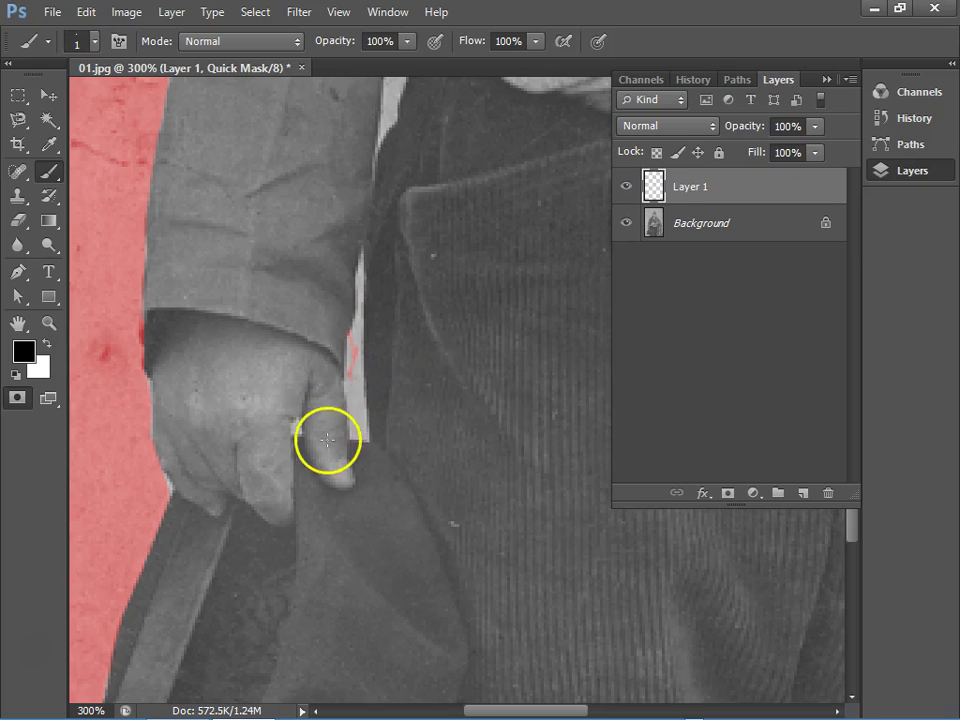
# - Erase mask along the hand's edge and exit Quick Mask to get the selection
pyautogui.press('e')
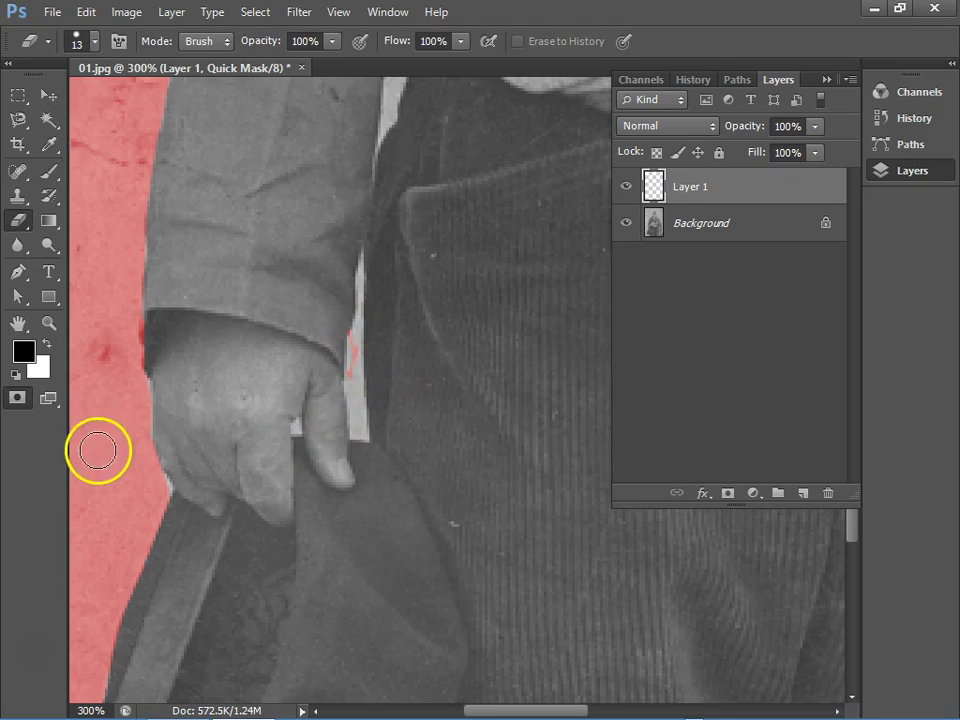
pyautogui.moveTo(160, 392); pyautogui.dragTo(154, 420)
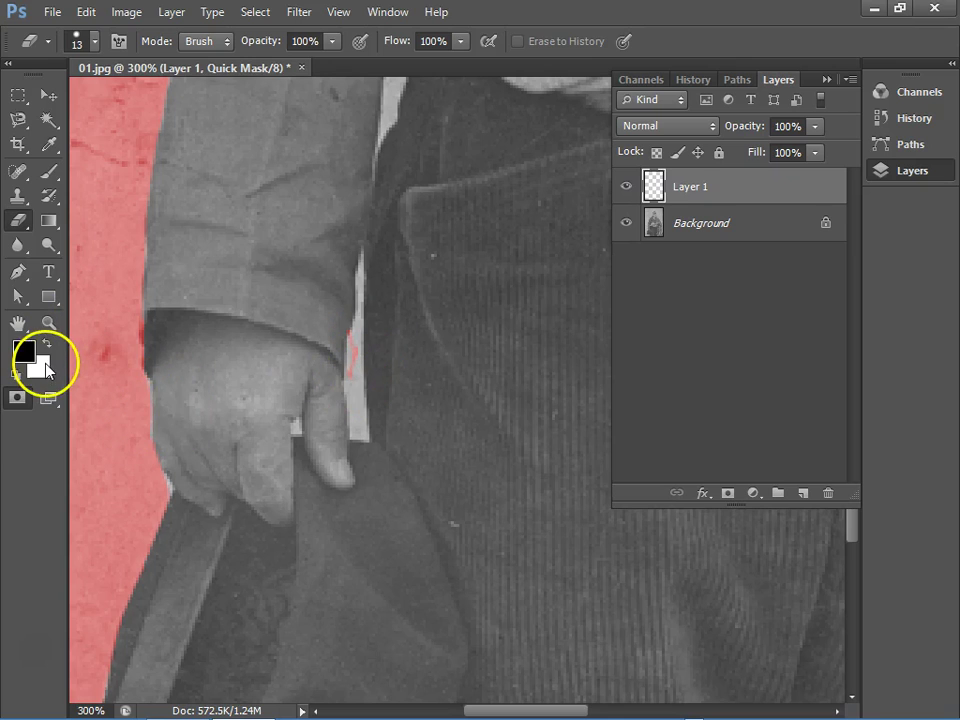
pyautogui.press('q')
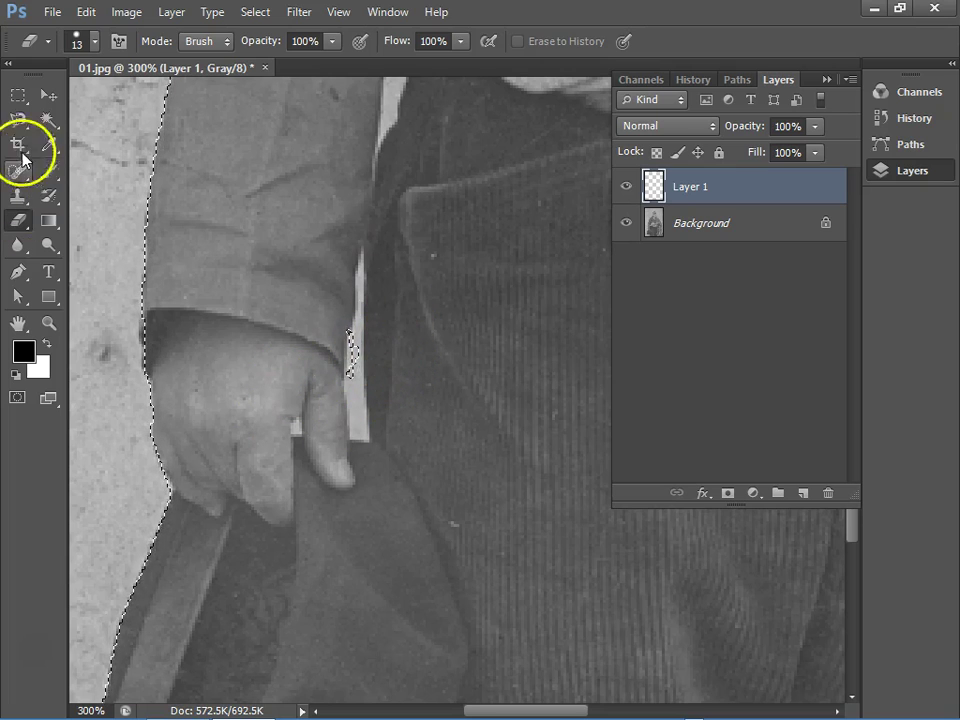
# - With the Magnetic Lasso, trace around the light gap beside the sleeve
pyautogui.click(18, 119)
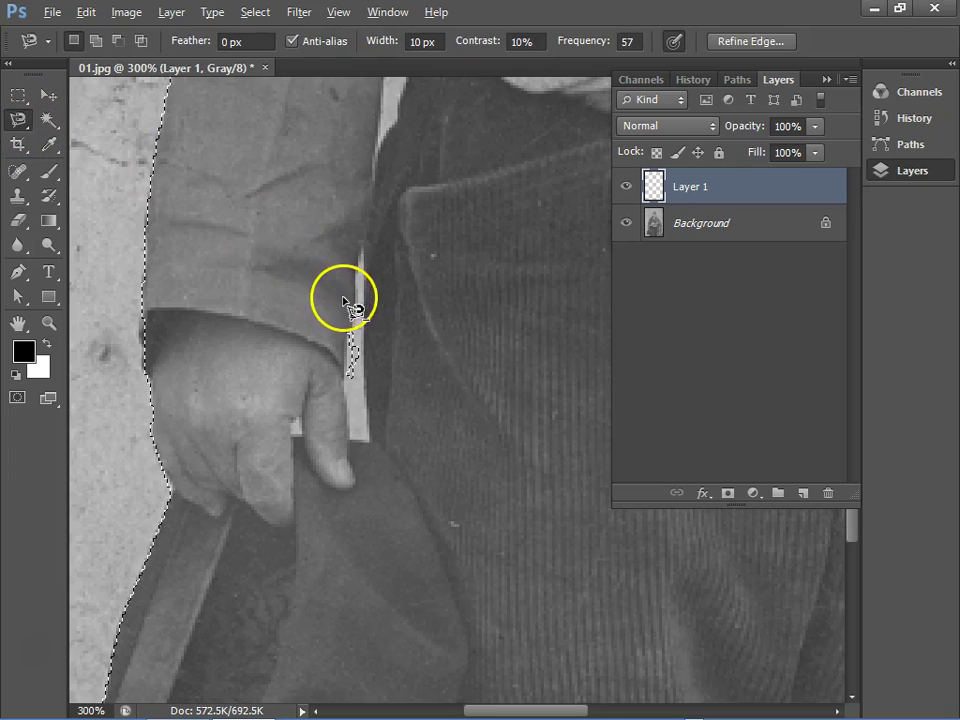
pyautogui.press('alt')
pyautogui.moveTo(330, 346)
pyautogui.mouseDown()
pyautogui.moveTo(390, 399)
pyautogui.moveTo(368, 300)
pyautogui.moveTo(346, 393)
pyautogui.mouseUp()
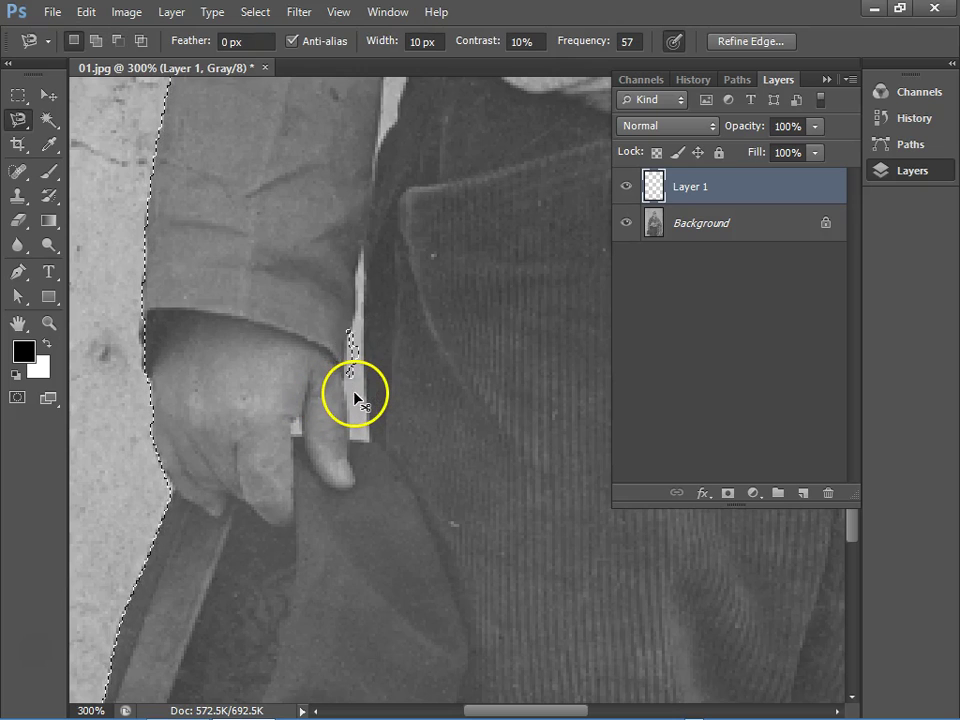
pyautogui.press('shift')
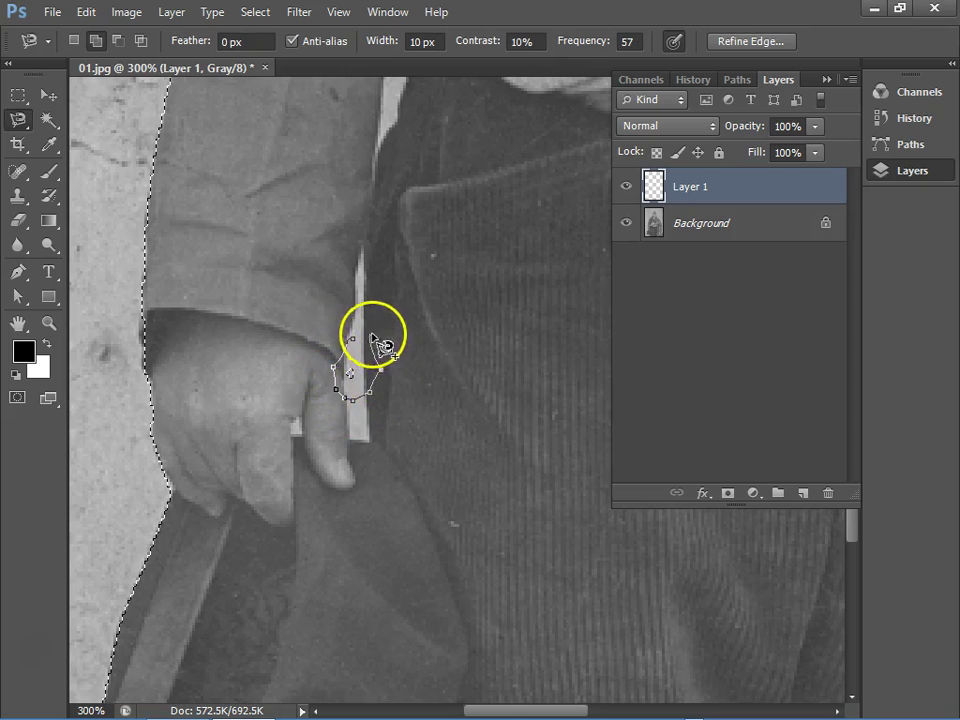
pyautogui.press('shift')
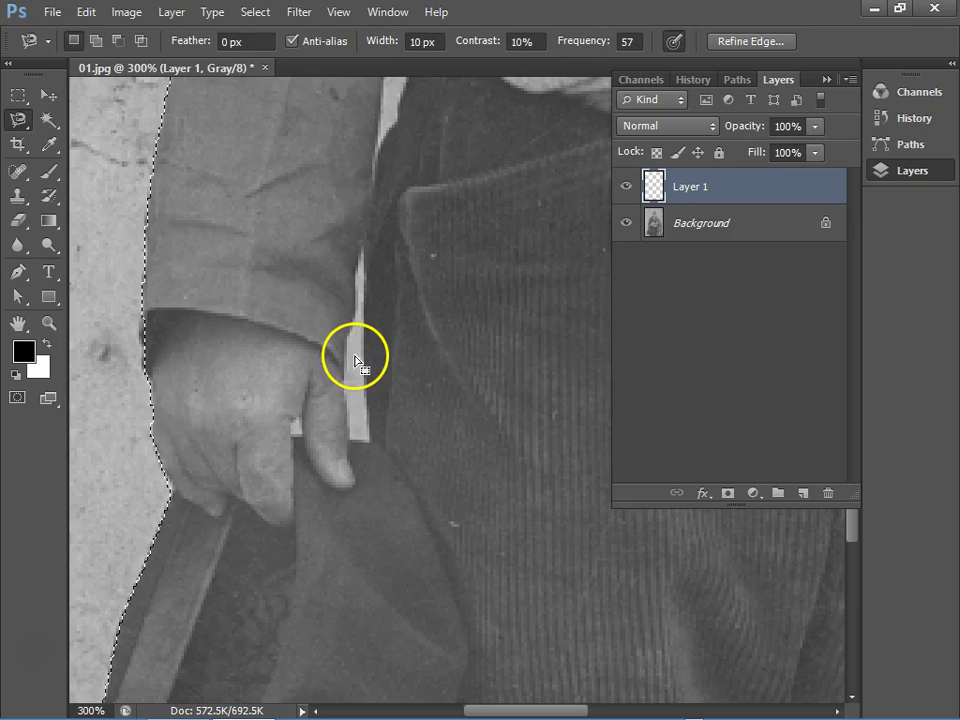
pyautogui.click(361, 248)
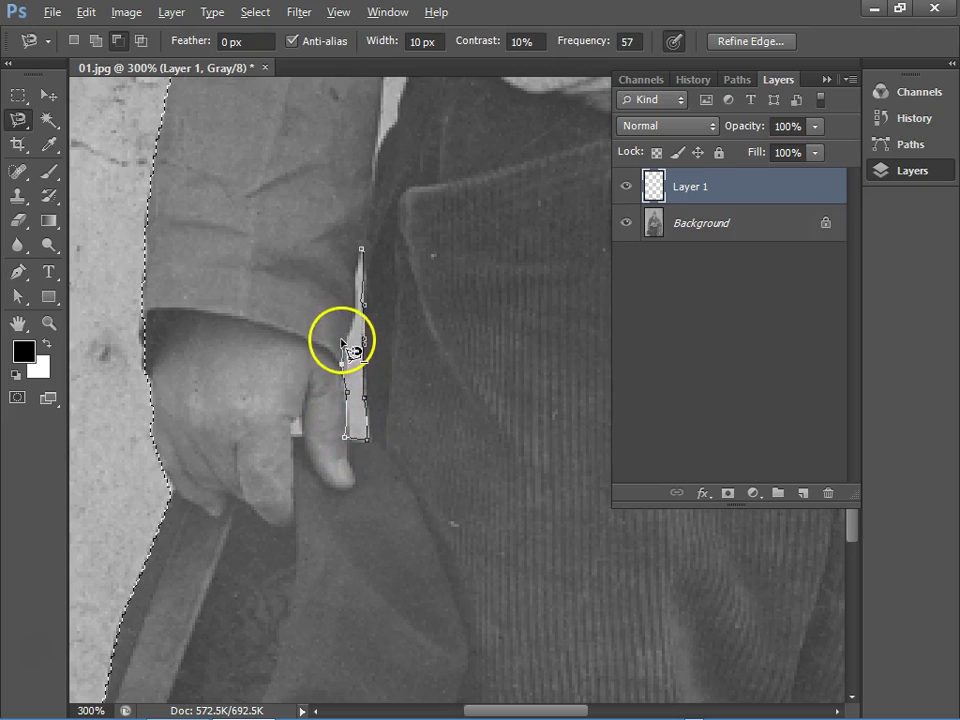
pyautogui.click(364, 250)
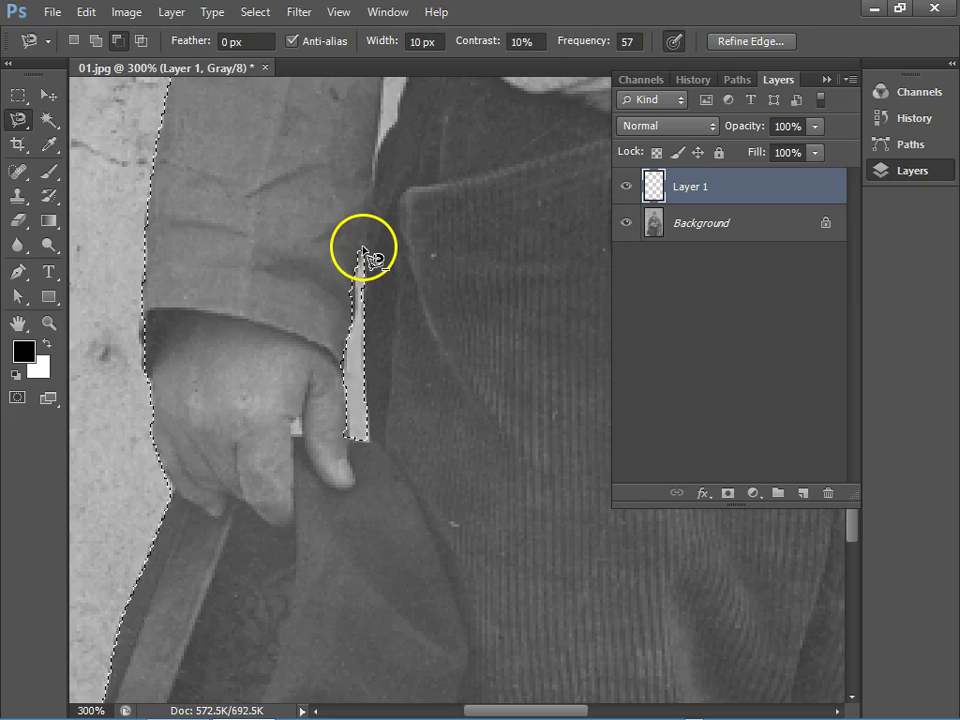
# - Subtract the light gap beside the sash from the selection, then zoom out to the whole figure
pyautogui.moveTo(364, 268)
pyautogui.mouseDown()
pyautogui.moveTo(343, 579)
pyautogui.moveTo(355, 560)
pyautogui.mouseUp()
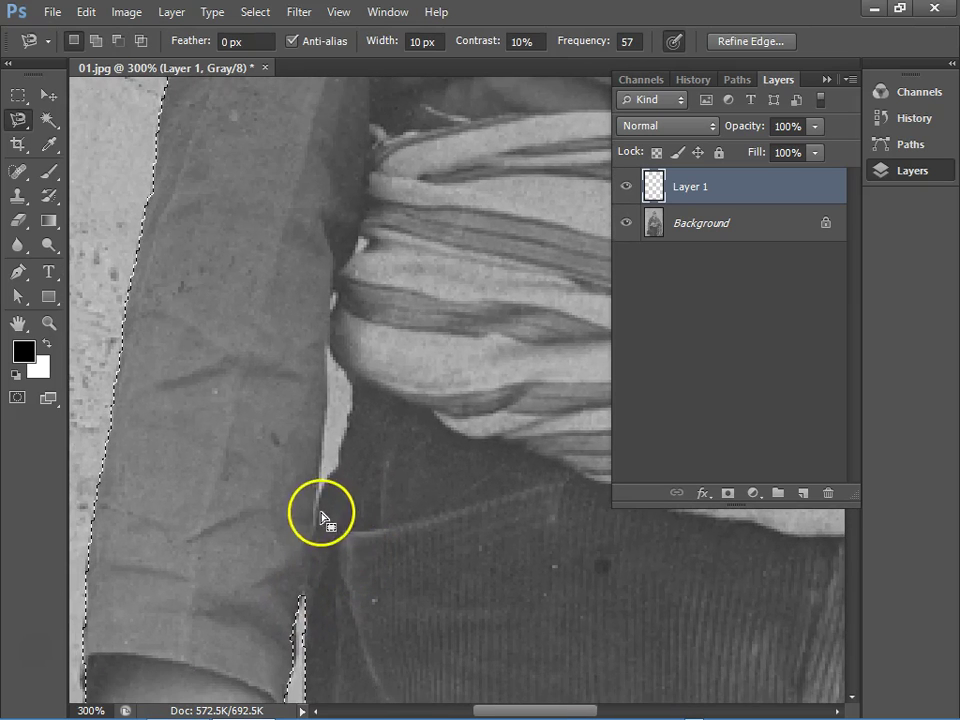
pyautogui.press('alt')
pyautogui.click(315, 525)
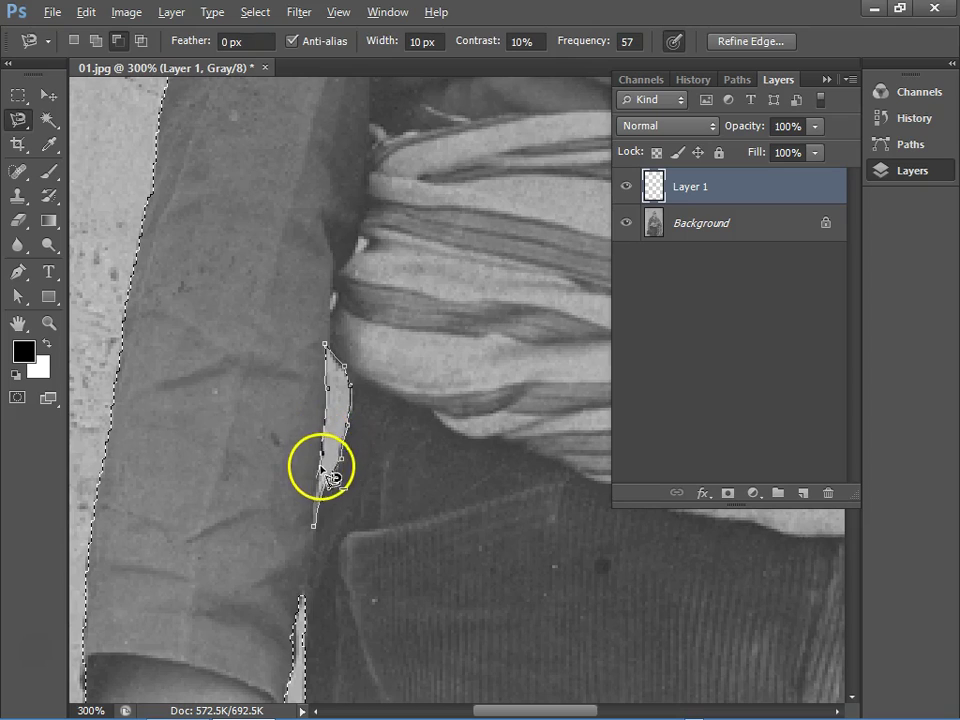
pyautogui.click(328, 537)
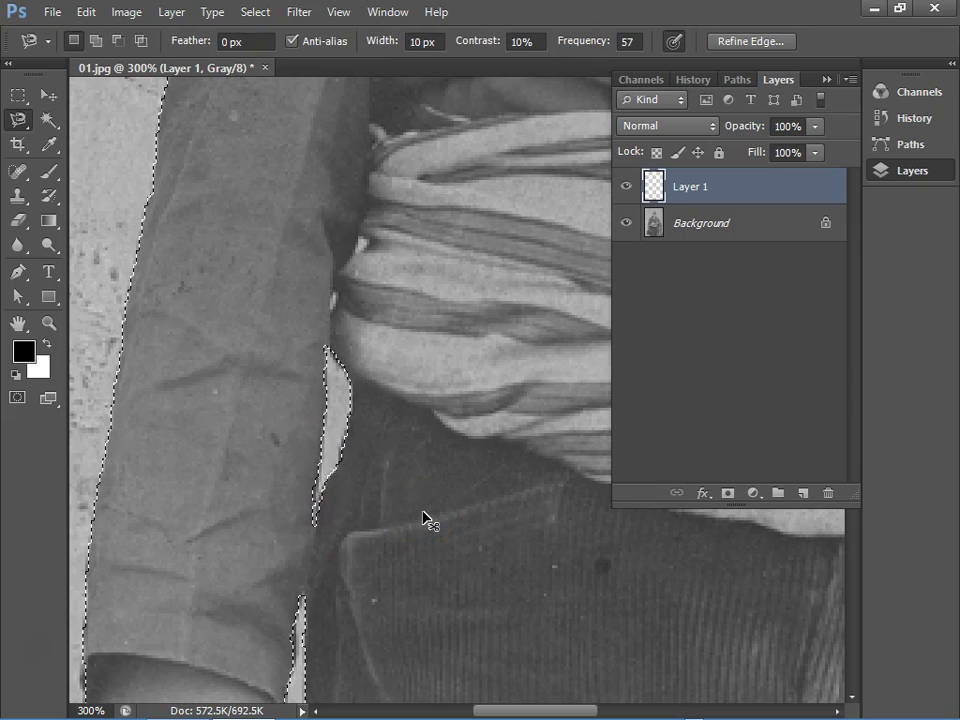
pyautogui.scroll(-1, 422, 517)
pyautogui.scroll(-1, 422, 517)
pyautogui.scroll(-1, 422, 517)
pyautogui.click(490, 522)
pyautogui.moveTo(490, 522); pyautogui.dragTo(374, 355)
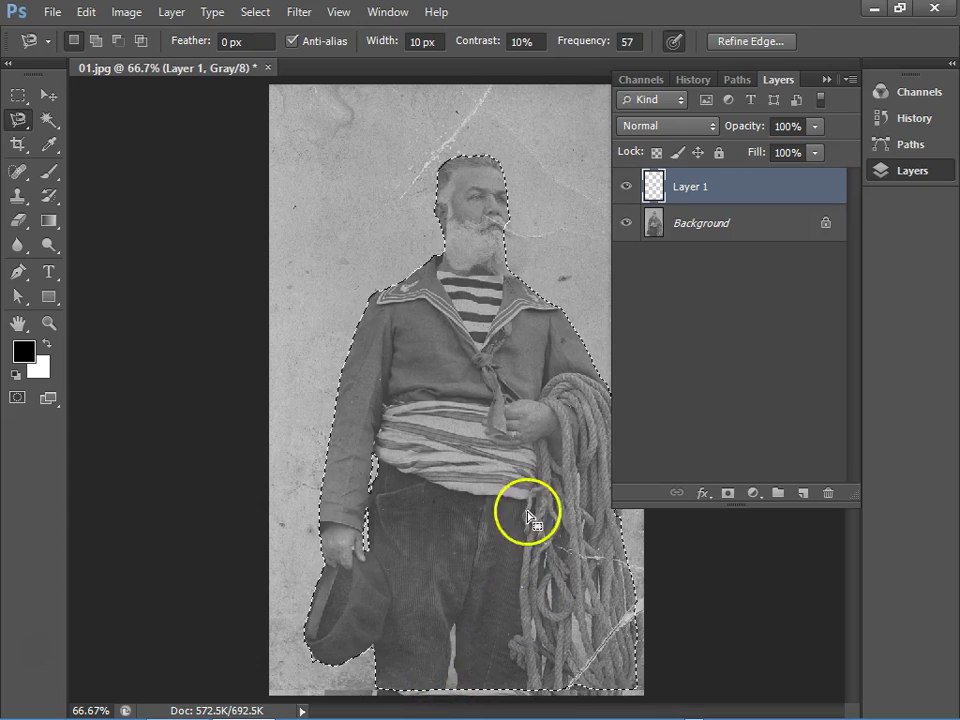
pyautogui.click(723, 225)
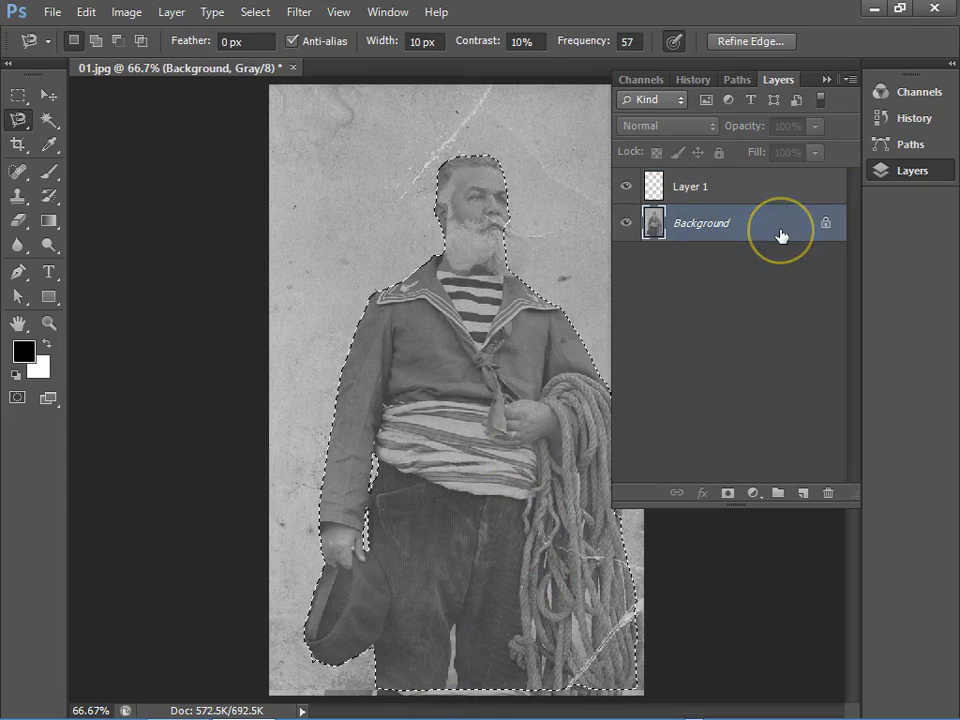
pyautogui.hotkey('shift', 'BackSpace')
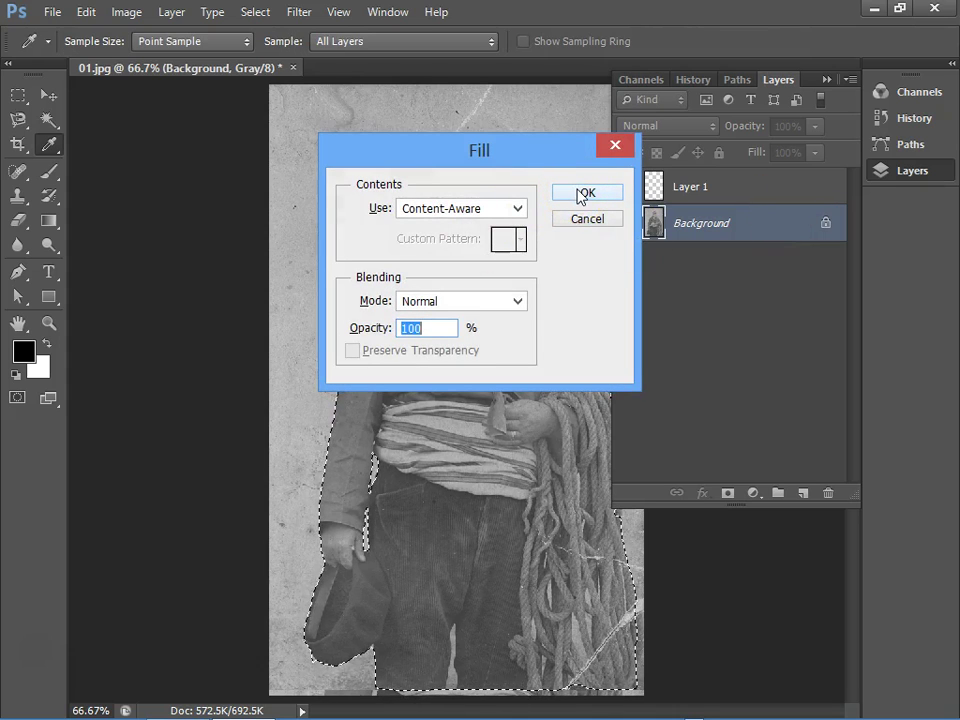
pyautogui.click(585, 193)
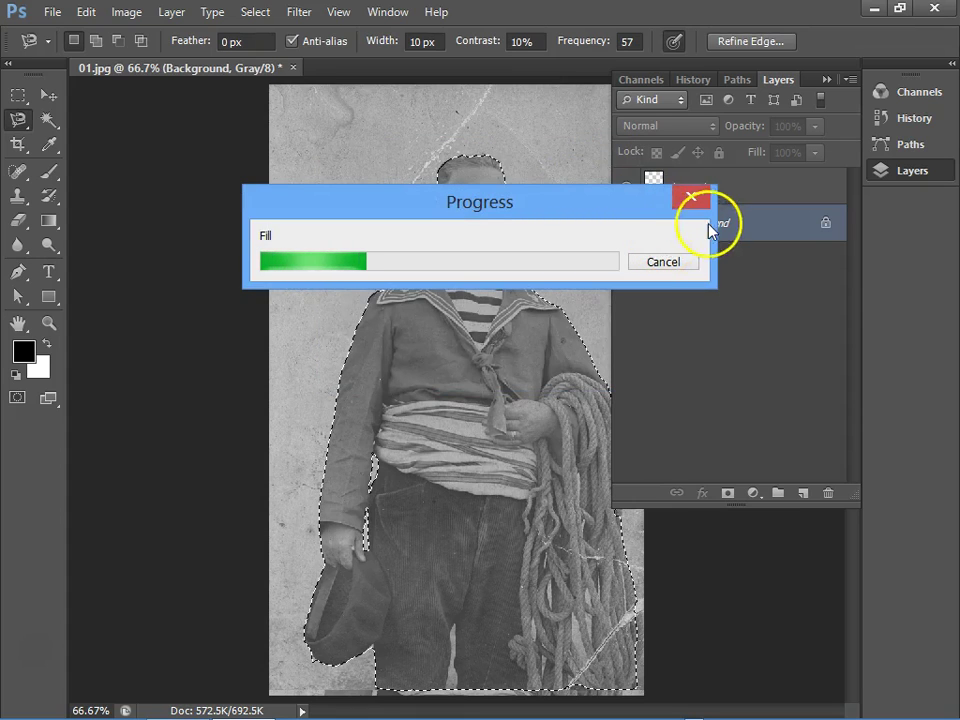
pyautogui.click(678, 271)
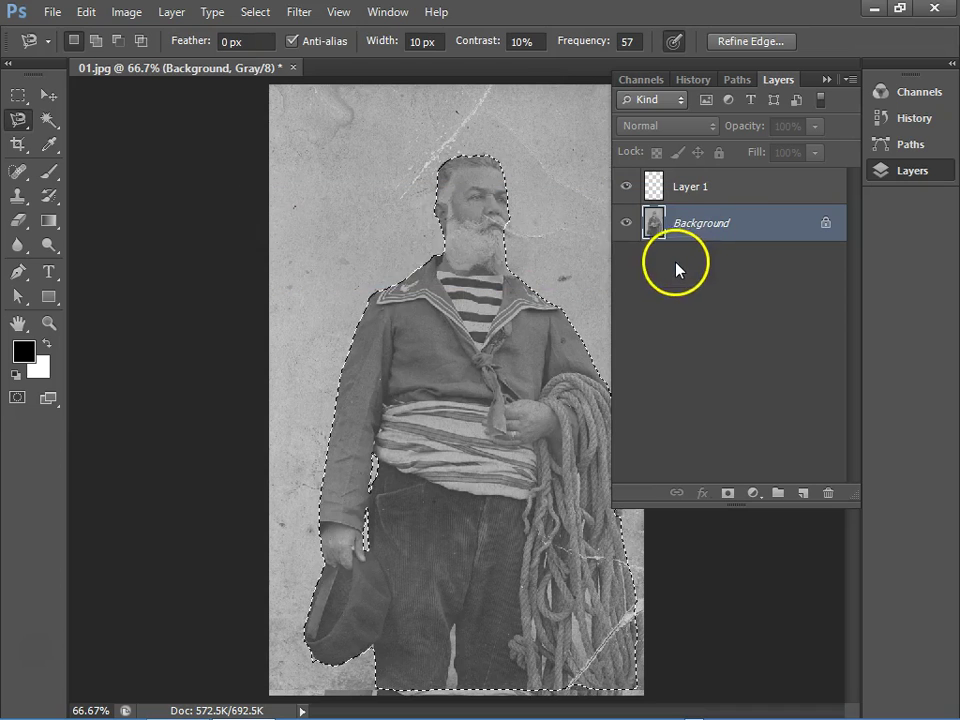
# - Convert the locked Background into Layer 0, undoing an accidental delete of the sailor
pyautogui.doubleClick(716, 224)
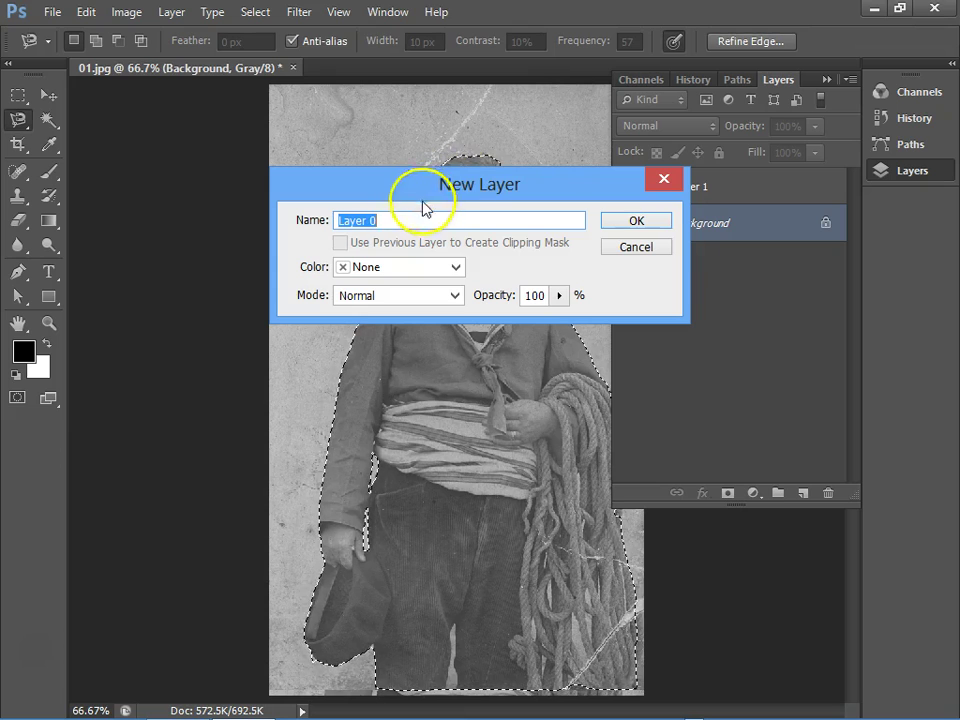
pyautogui.click(650, 220)
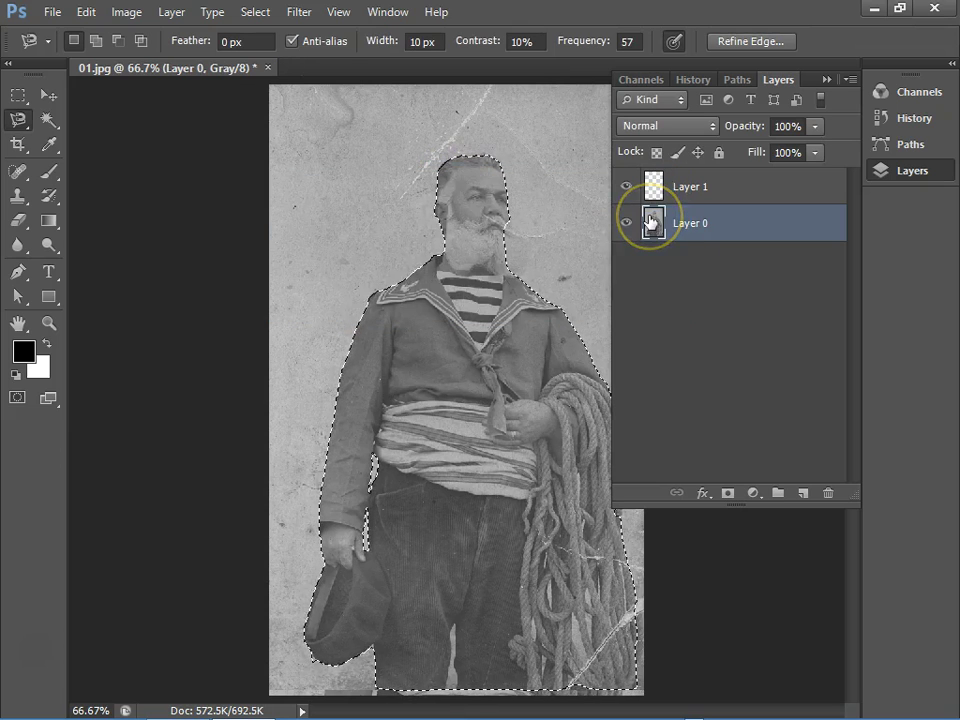
pyautogui.press('Delete')
pyautogui.hotkey('ctrl', 'z')
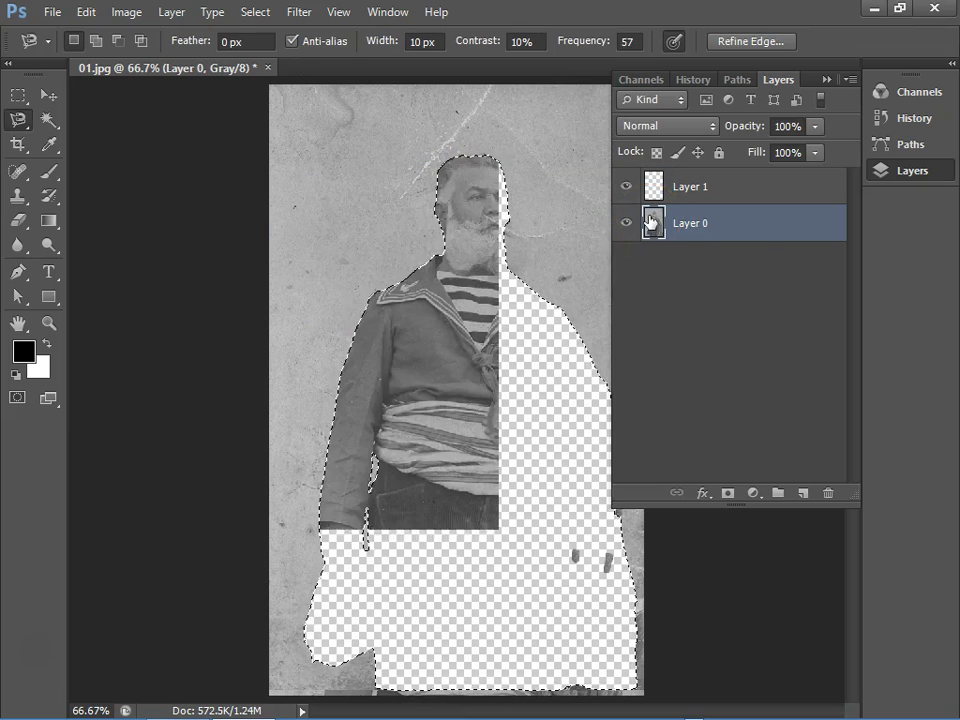
pyautogui.click(250, 15)
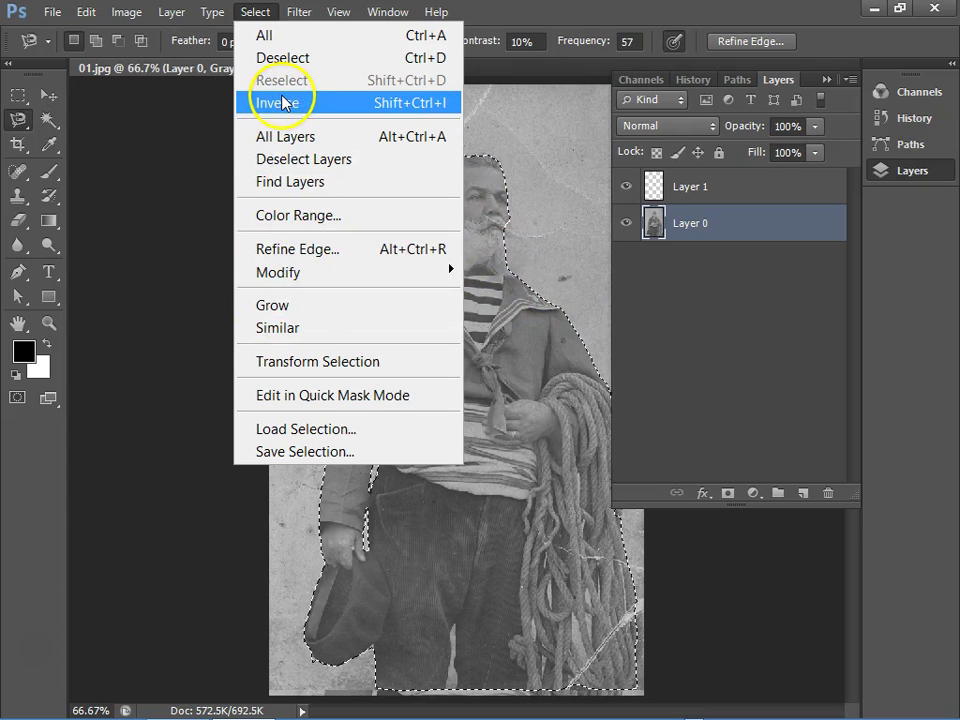
# - Invert the selection, delete the background to transparency, and deselect
pyautogui.click(437, 103)
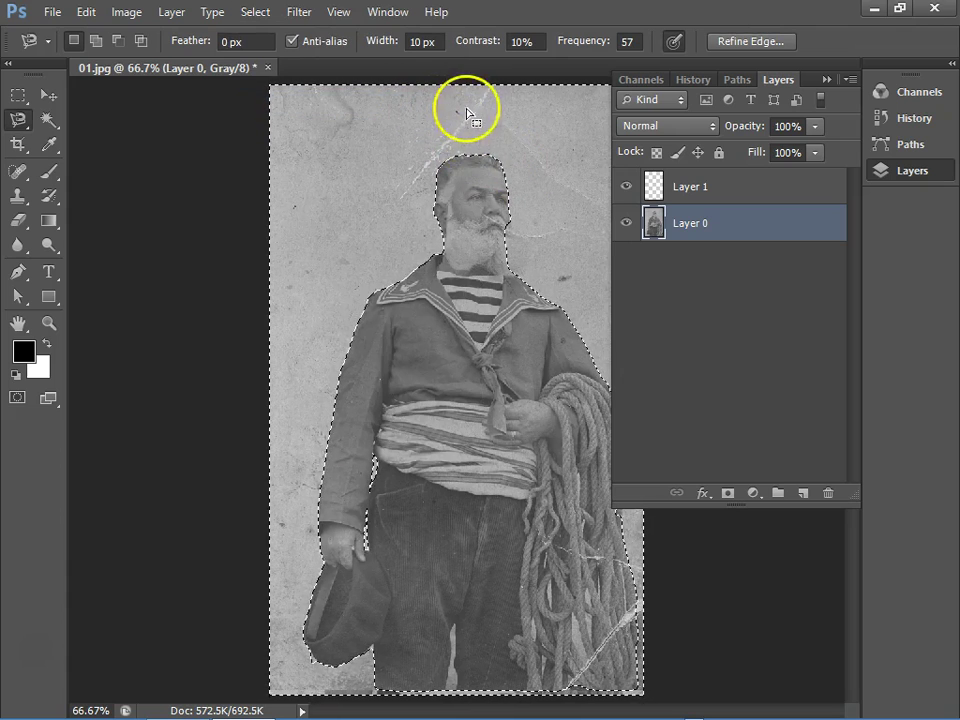
pyautogui.press('Delete')
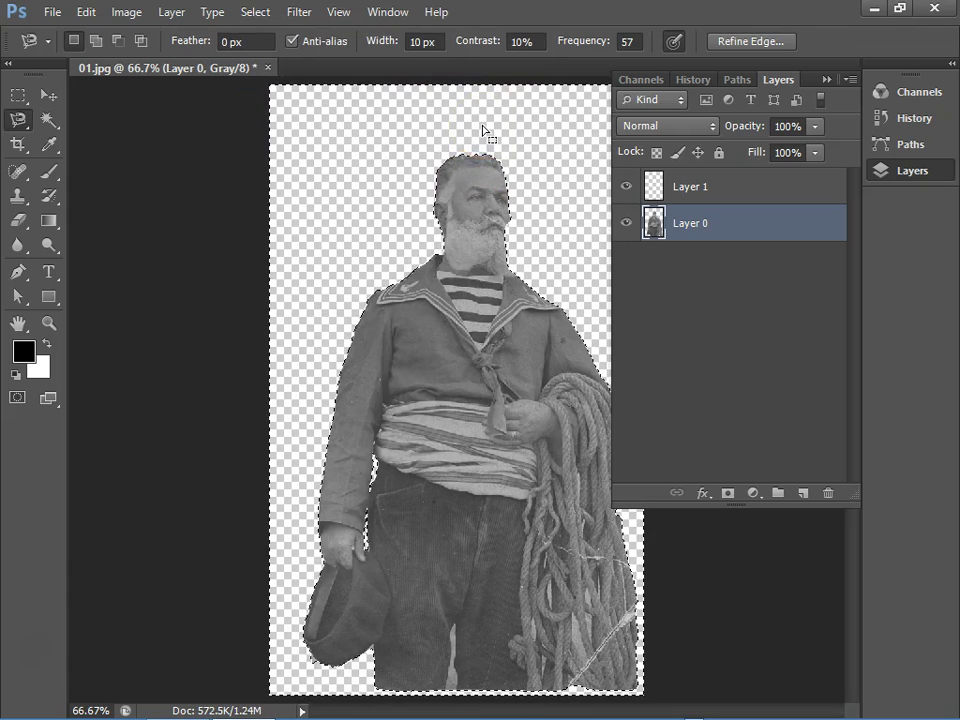
pyautogui.hotkey('ctrl', 'd')
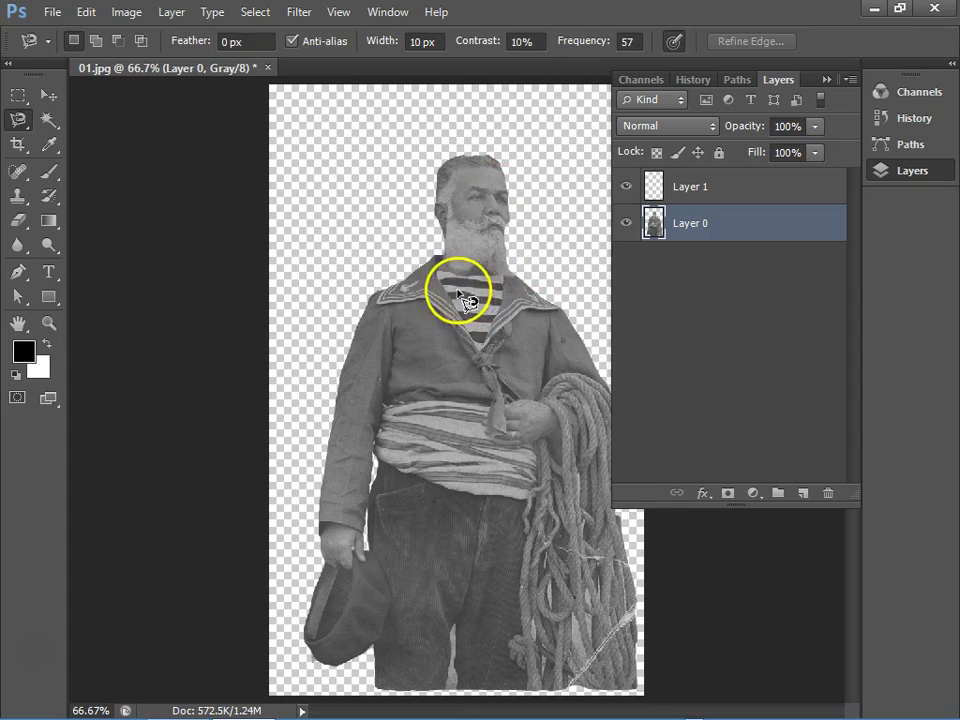
# - Hide Layer 1, zoom in on the sailor's head and chest, and select Layer 0
pyautogui.click(725, 198)
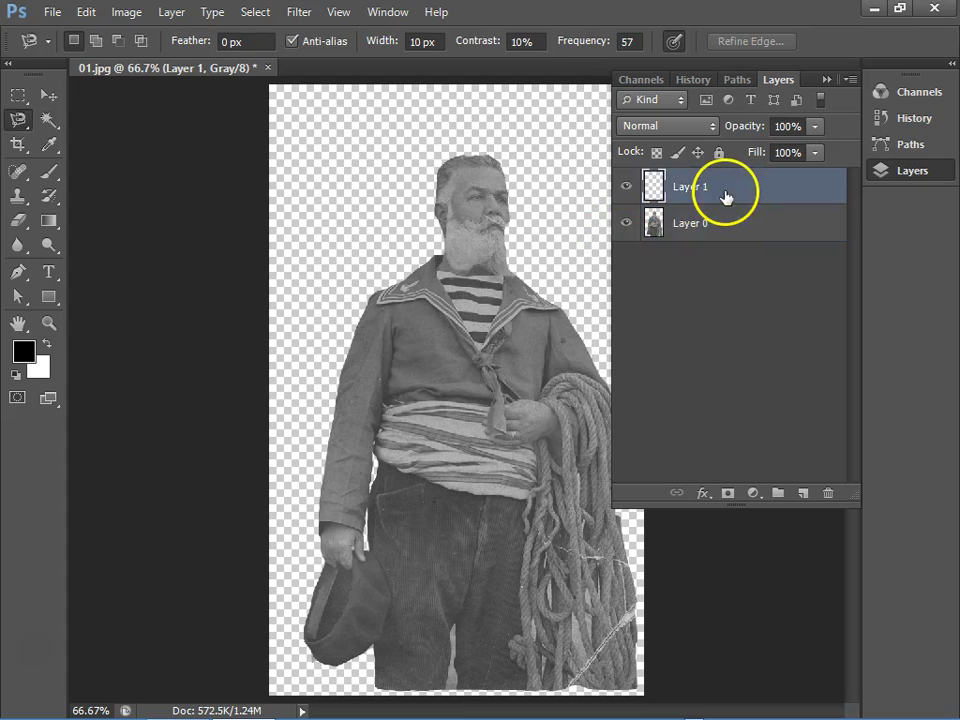
pyautogui.keyDown('alt'); pyautogui.click(626, 187); pyautogui.keyUp('alt')
pyautogui.click(626, 187)
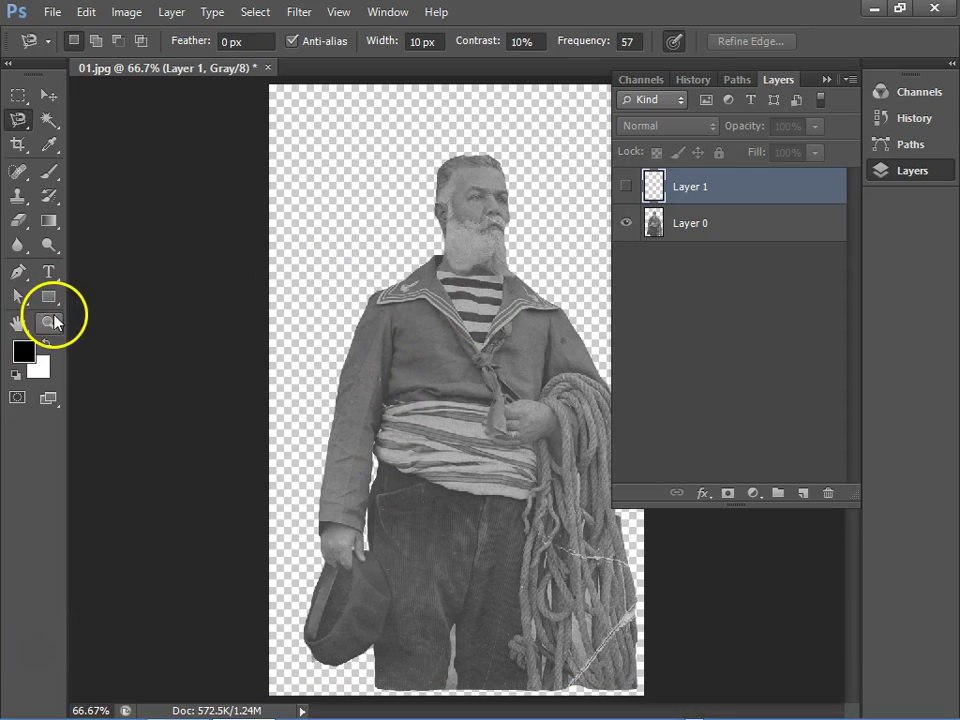
pyautogui.click(50, 322)
pyautogui.moveTo(392, 150); pyautogui.dragTo(575, 407)
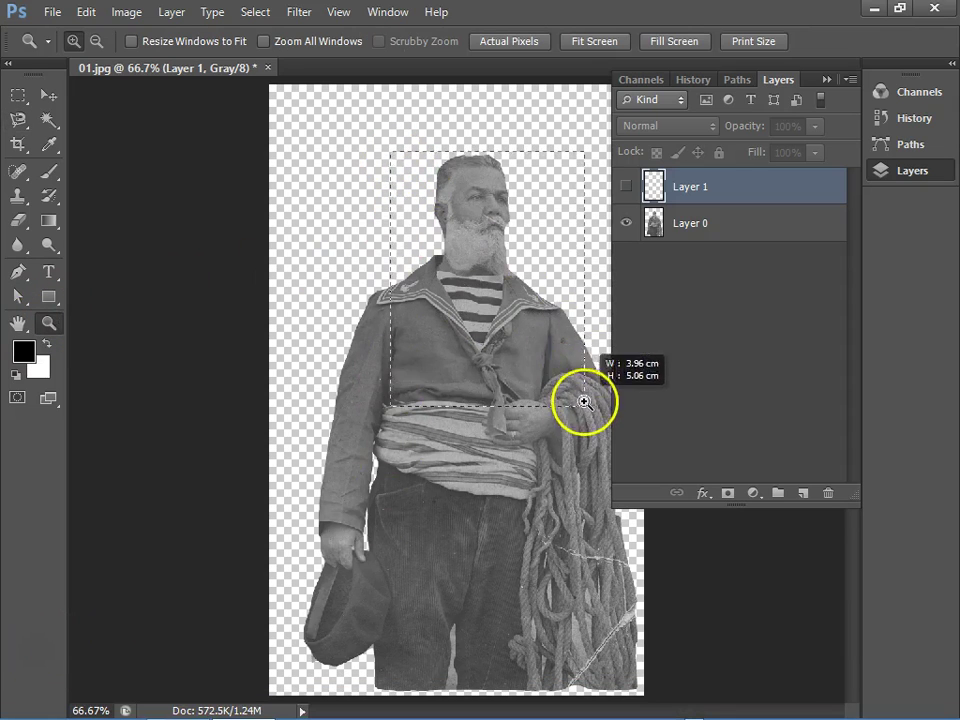
pyautogui.moveTo(498, 353); pyautogui.dragTo(383, 358)
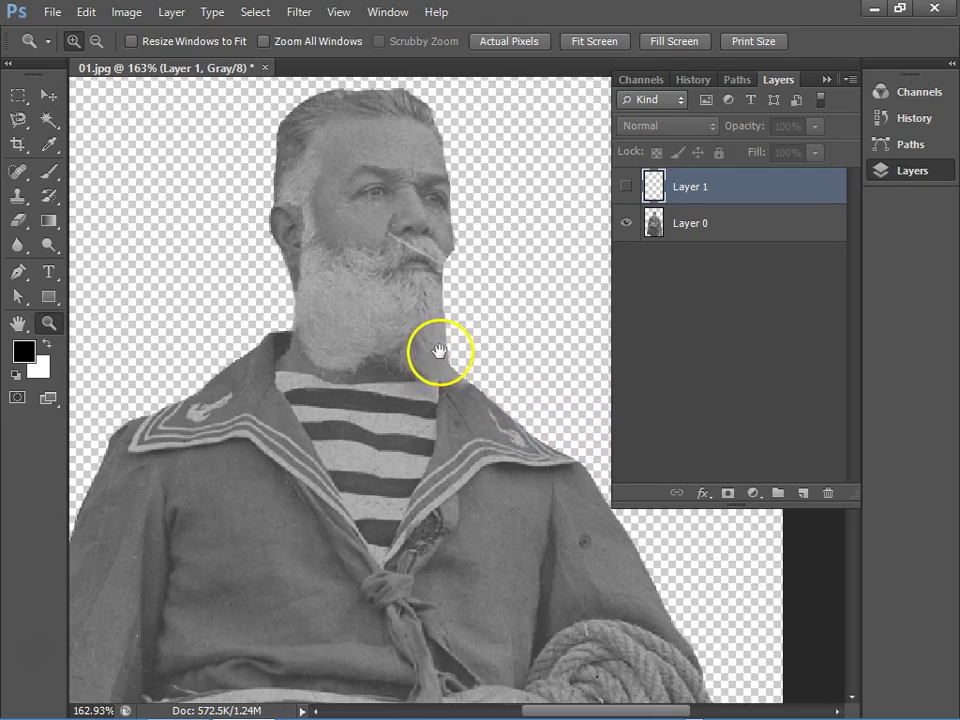
pyautogui.click(688, 222)
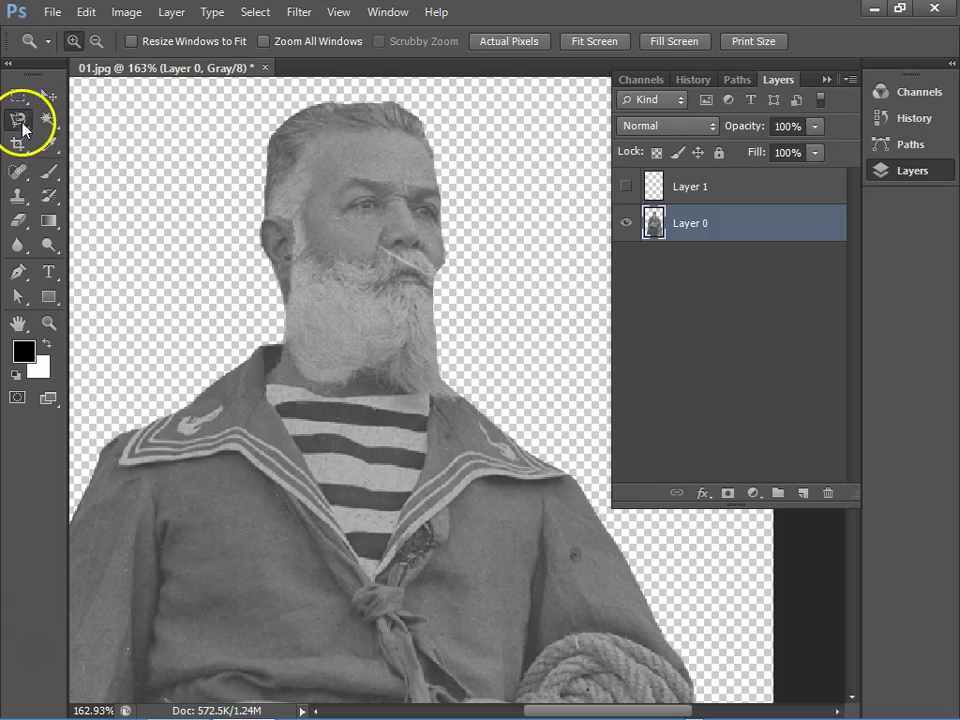
# - Trace the sailor's face and ear into a selection with the Magnetic Lasso
pyautogui.click(18, 119)
pyautogui.click(388, 127)
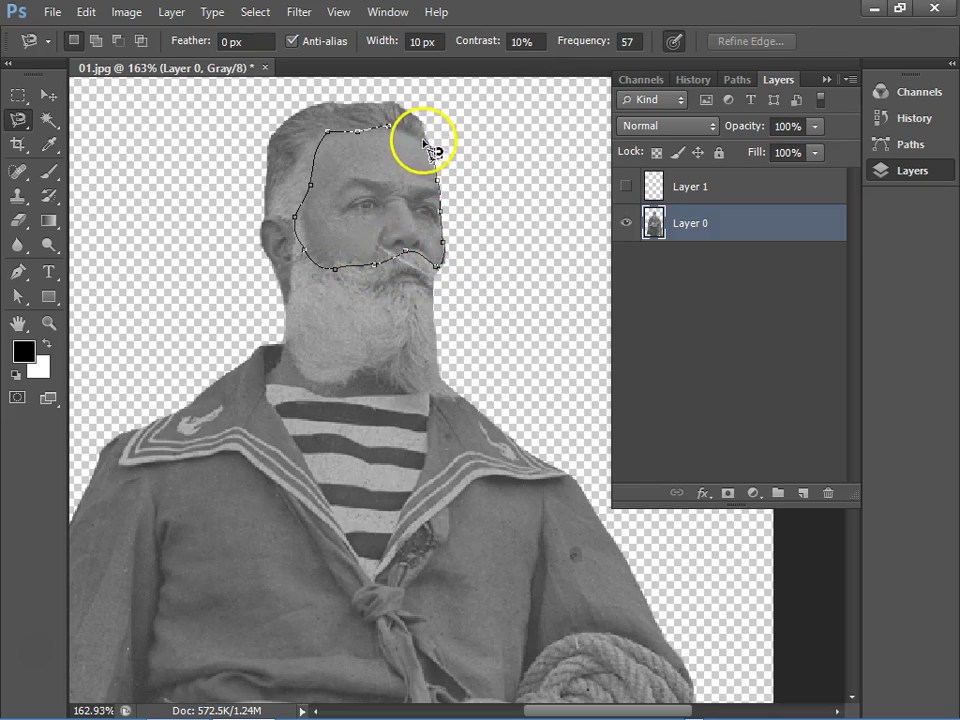
pyautogui.click(375, 130)
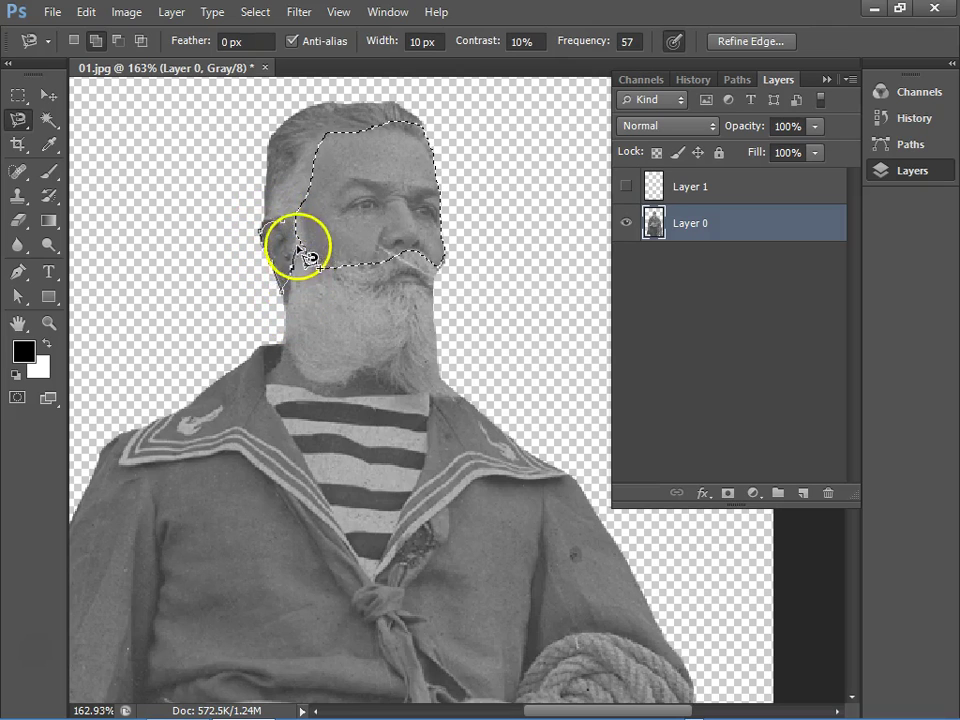
pyautogui.click(292, 245)
# - Add the patch beside the mustache and the bare neck to the selection
pyautogui.click(409, 262)
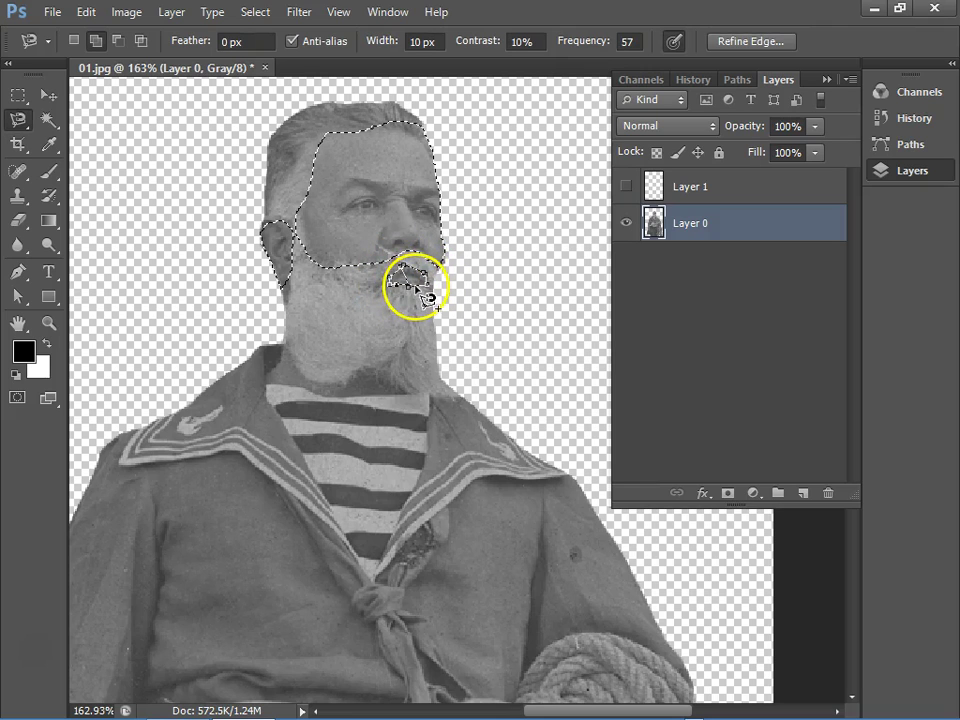
pyautogui.doubleClick(417, 300)
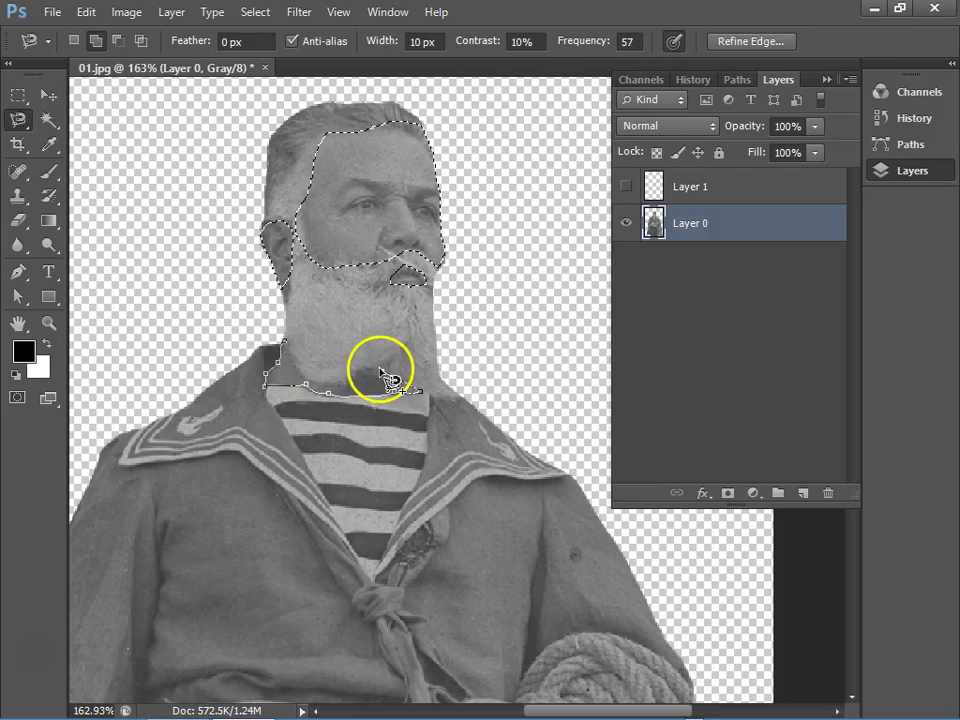
pyautogui.press('Escape')
pyautogui.click(286, 343)
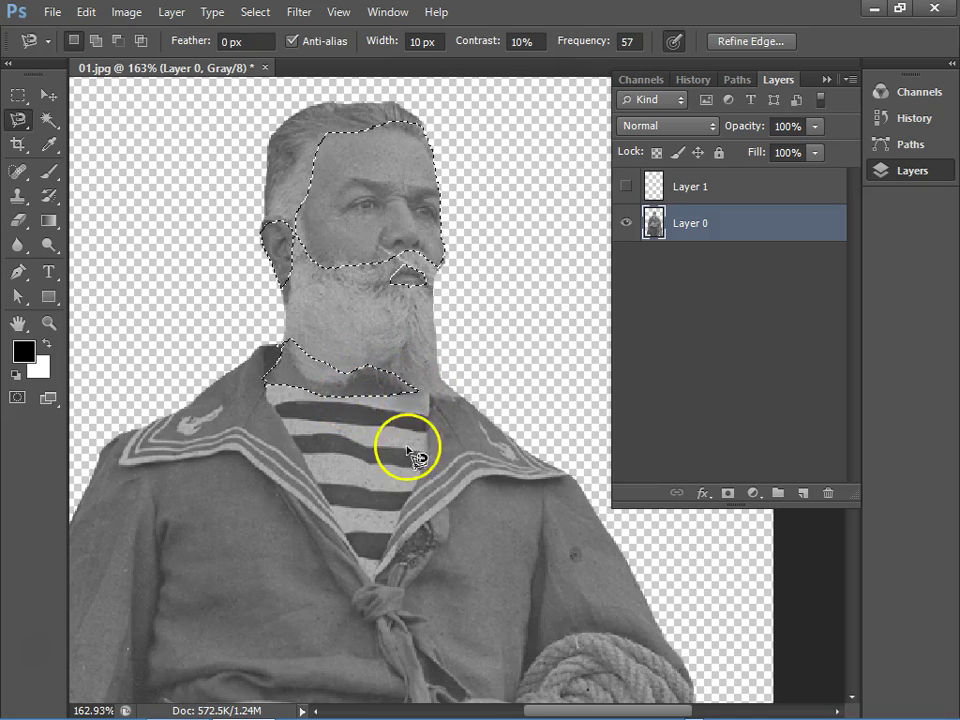
pyautogui.moveTo(428, 463)
pyautogui.mouseDown()
pyautogui.moveTo(512, 325)
pyautogui.moveTo(515, 272)
pyautogui.mouseUp()
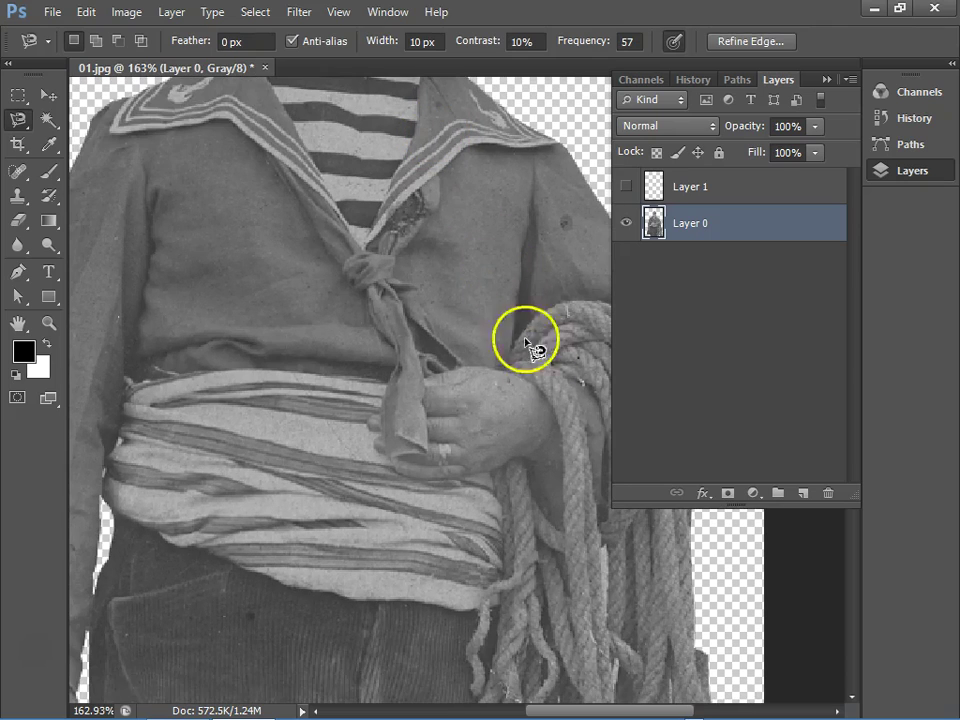
# - Magnetic-lasso the hand on the rope, then the hand holding the hat, into the selection
pyautogui.click(531, 380)
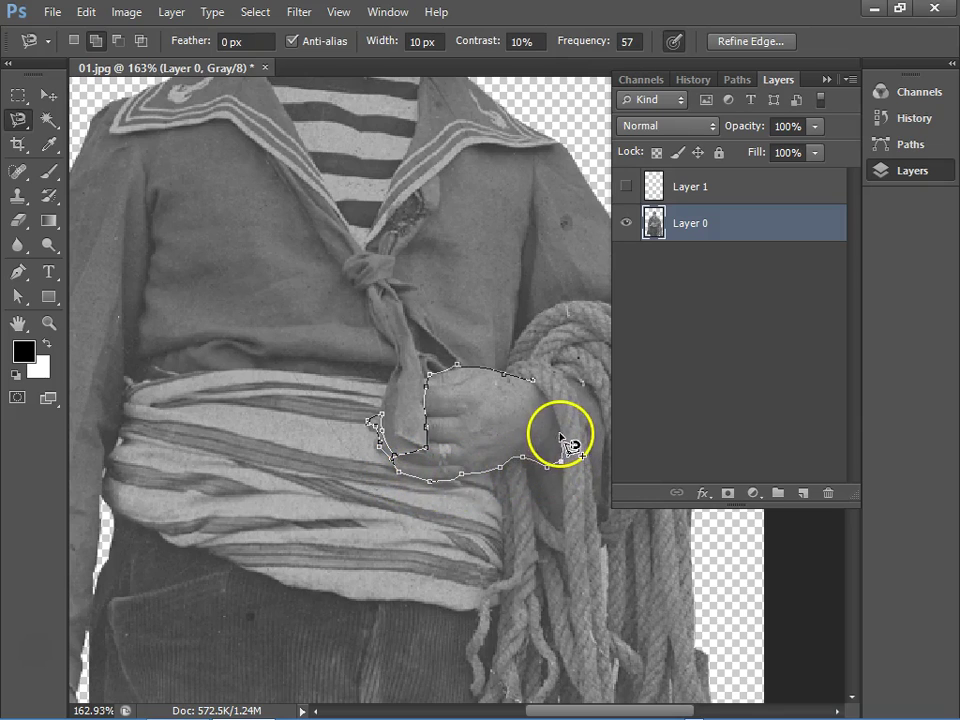
pyautogui.doubleClick(544, 394)
pyautogui.moveTo(525, 411)
pyautogui.mouseDown()
pyautogui.moveTo(430, 598)
pyautogui.moveTo(547, 369)
pyautogui.mouseUp()
pyautogui.moveTo(282, 574)
pyautogui.mouseDown()
pyautogui.moveTo(368, 403)
pyautogui.moveTo(338, 317)
pyautogui.mouseUp()
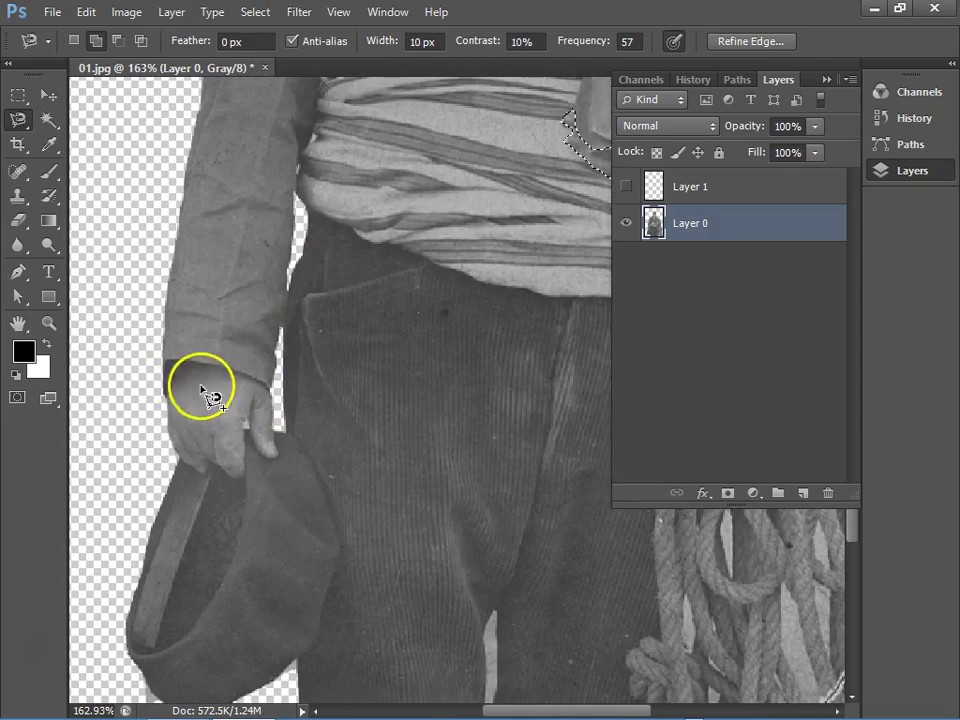
pyautogui.keyDown('shift'); pyautogui.click(178, 362); pyautogui.keyUp('shift')
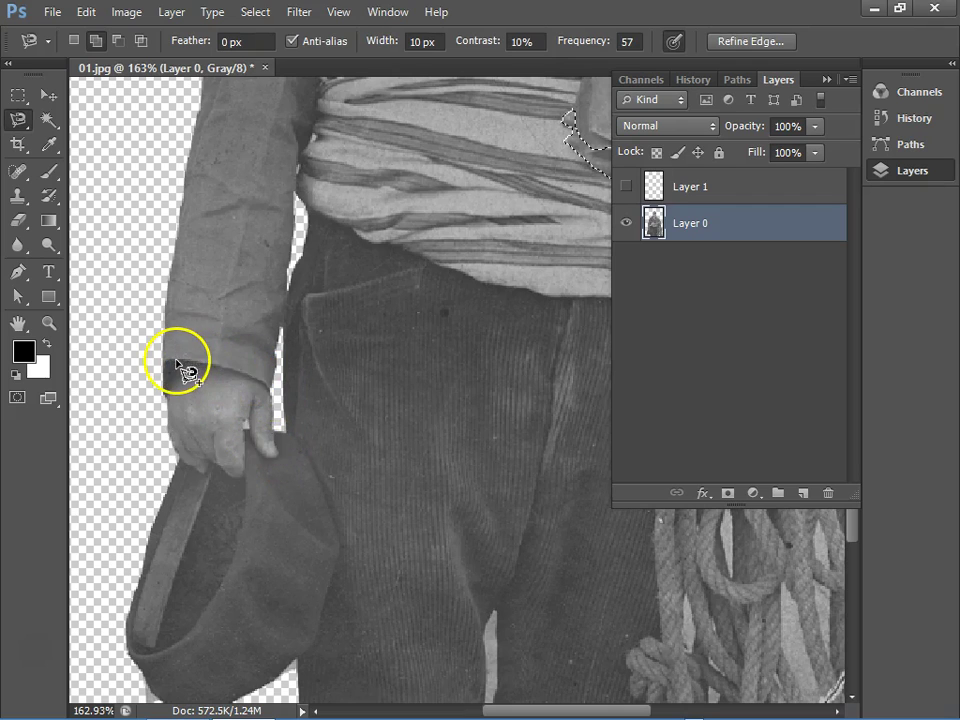
pyautogui.click(190, 372)
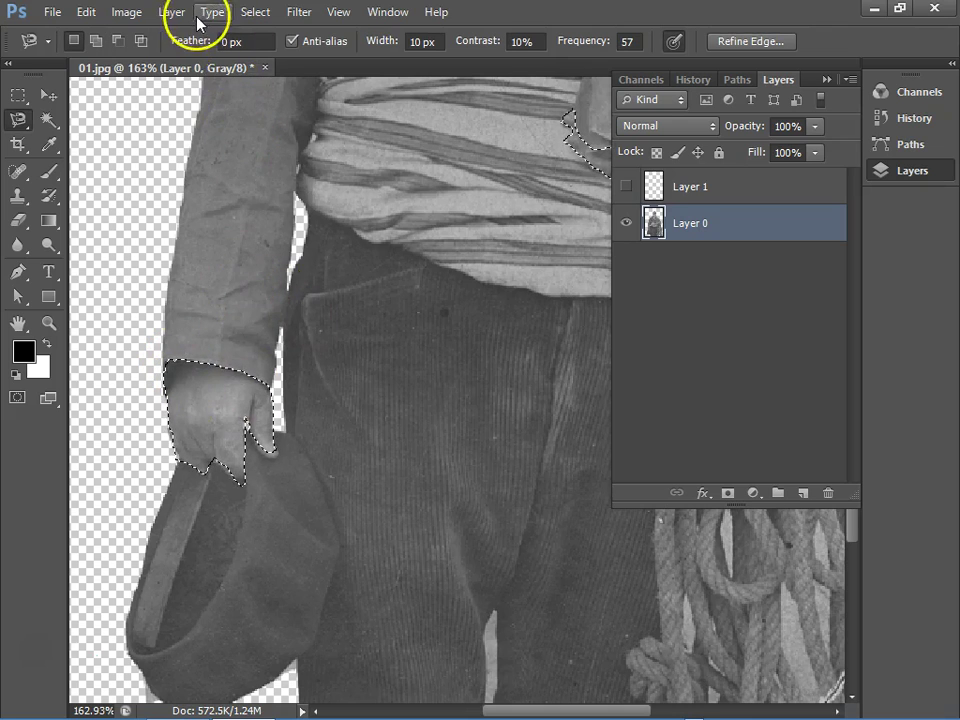
# - Switch the image mode to RGB Color, choosing Don't Merge for the layers
pyautogui.click(128, 14)
pyautogui.moveTo(145, 36)
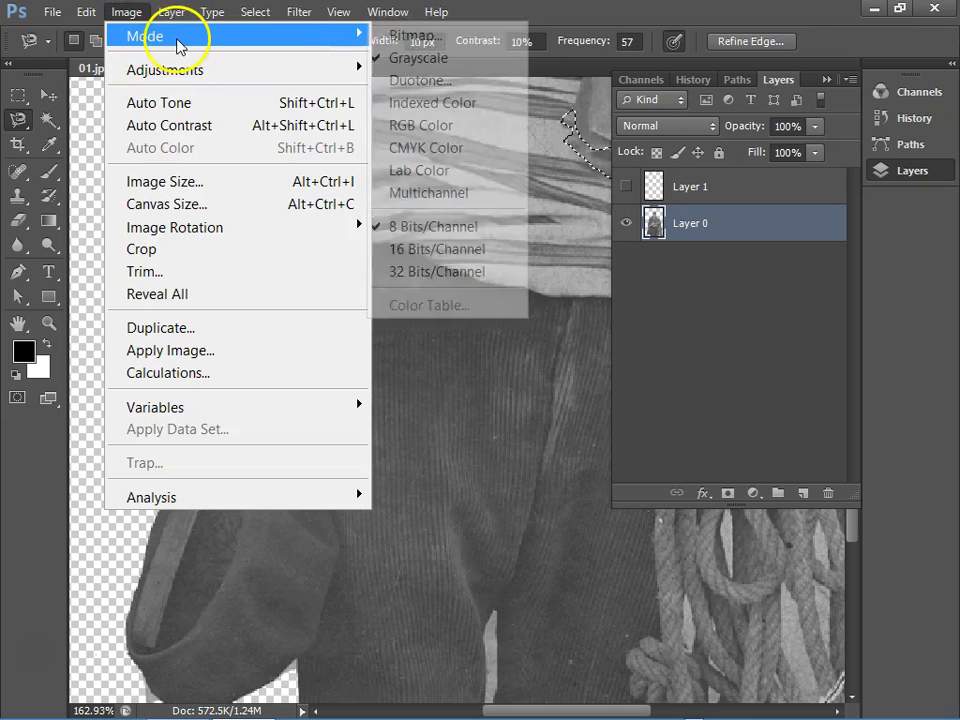
pyautogui.click(444, 124)
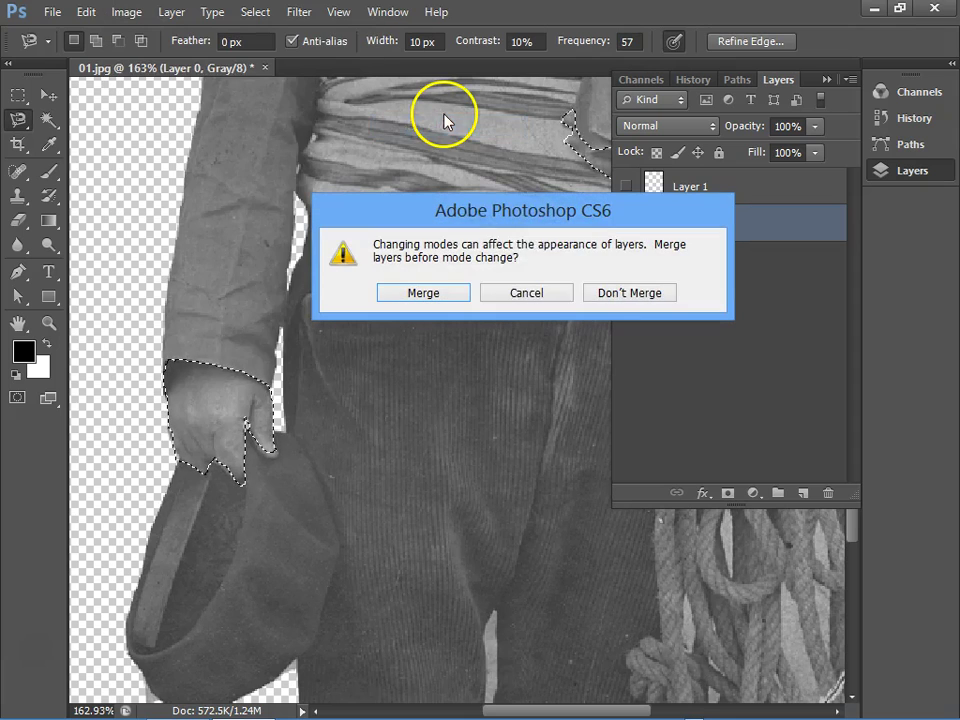
pyautogui.click(645, 293)
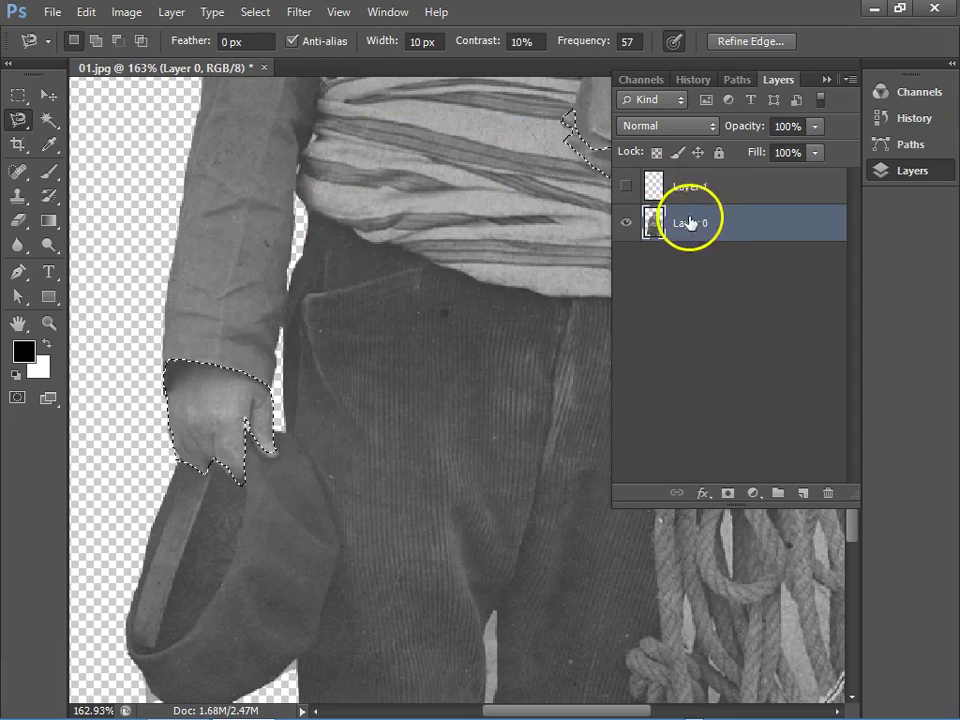
pyautogui.moveTo(484, 300)
pyautogui.mouseDown()
pyautogui.moveTo(467, 482)
pyautogui.moveTo(317, 553)
pyautogui.moveTo(317, 525)
pyautogui.moveTo(332, 566)
pyautogui.mouseUp()
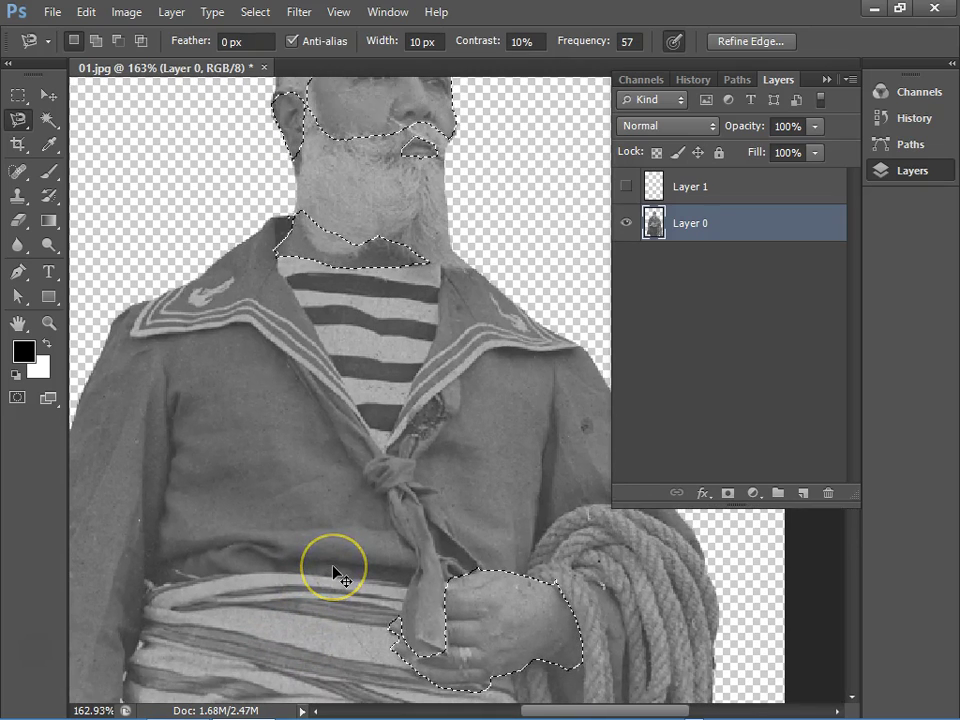
# - Colorize the selected skin via Hue/Saturation with Hue 45, Saturation 30, Lightness 0
pyautogui.press('i')
pyautogui.hotkey('ctrl', 'u')
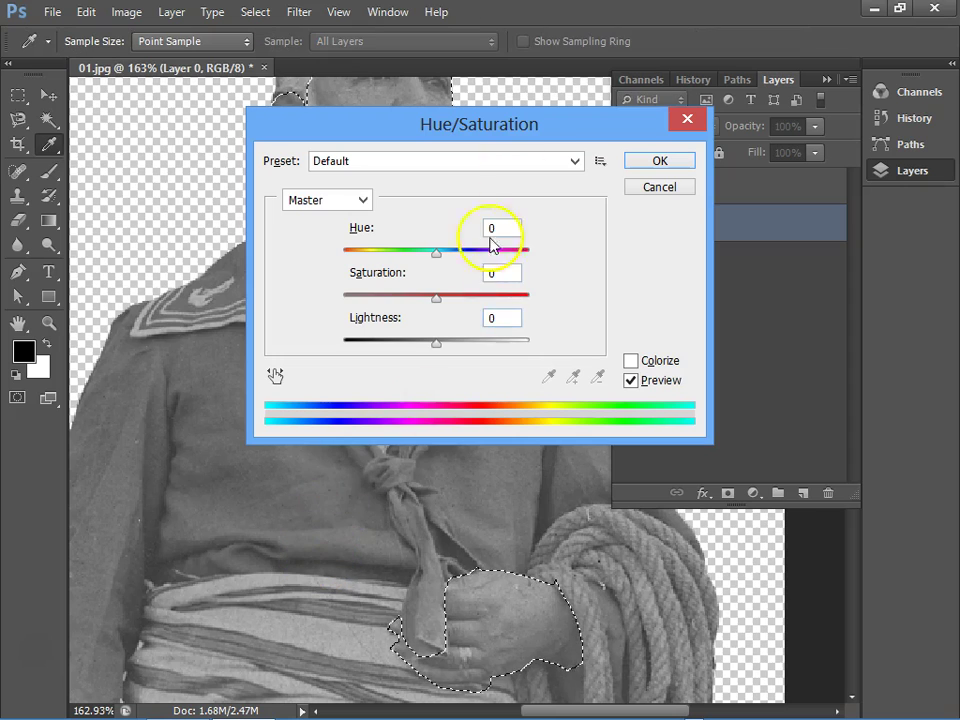
pyautogui.moveTo(537, 133); pyautogui.dragTo(453, 294)
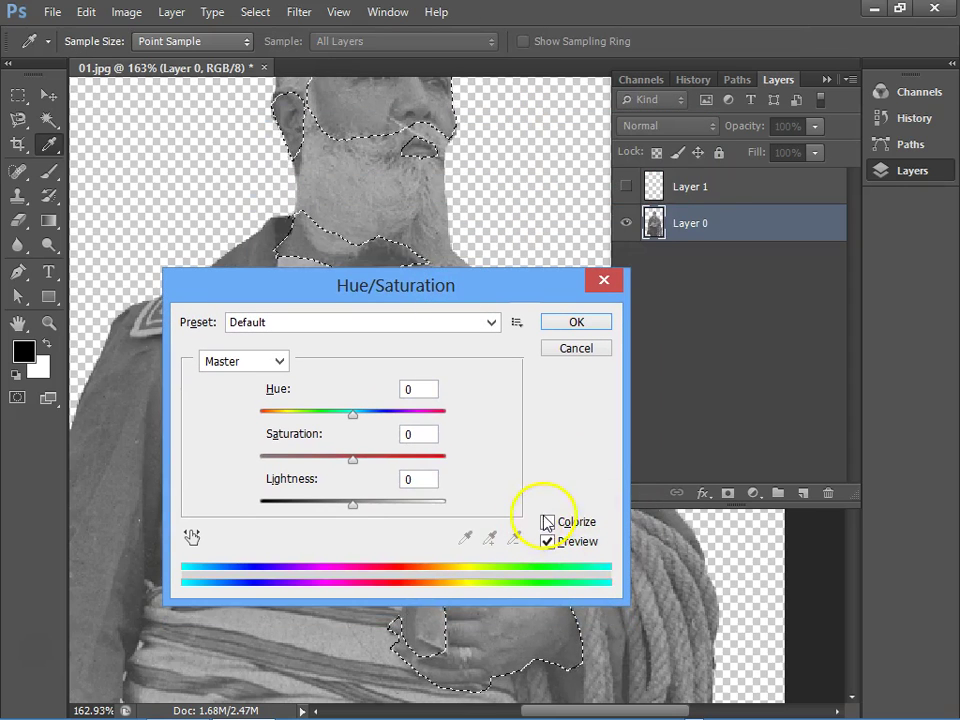
pyautogui.click(555, 523)
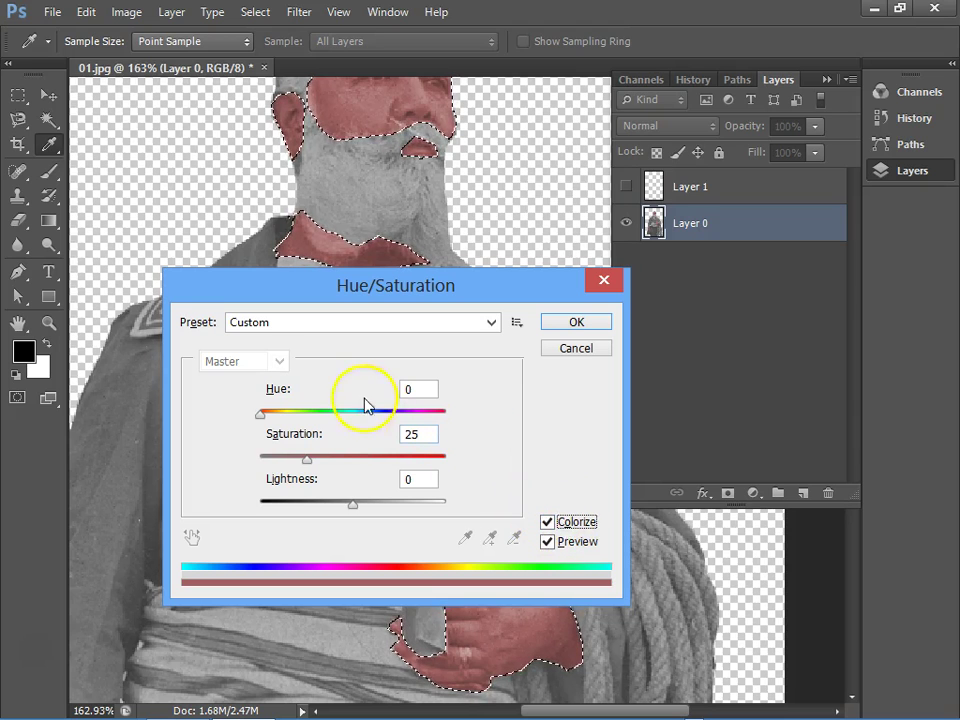
pyautogui.click(262, 413)
pyautogui.moveTo(262, 414); pyautogui.dragTo(283, 414)
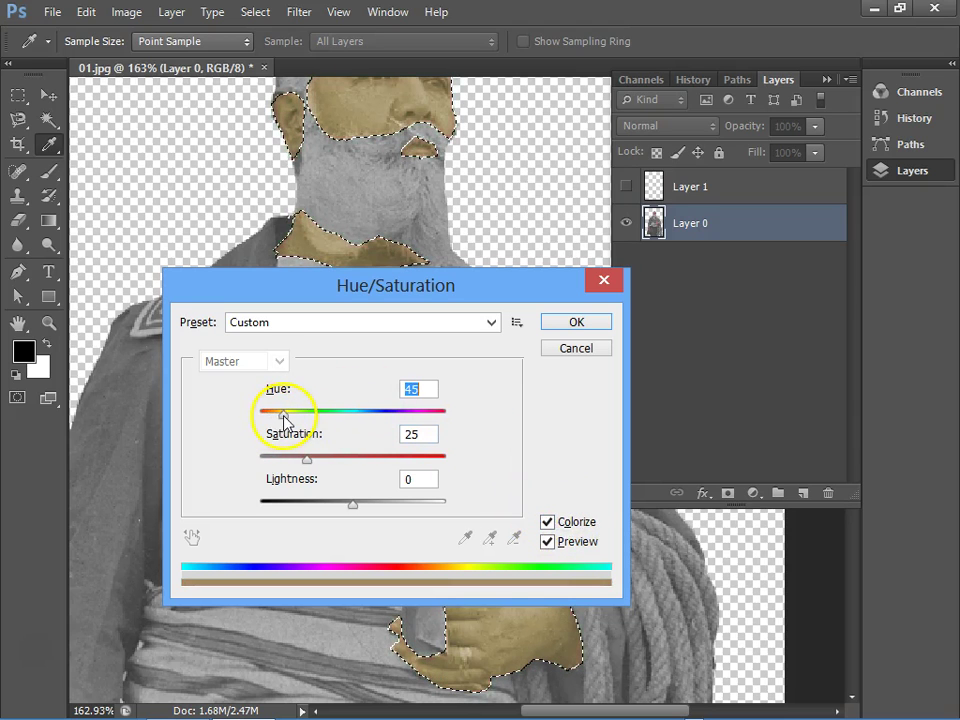
pyautogui.moveTo(369, 129); pyautogui.dragTo(246, 228)
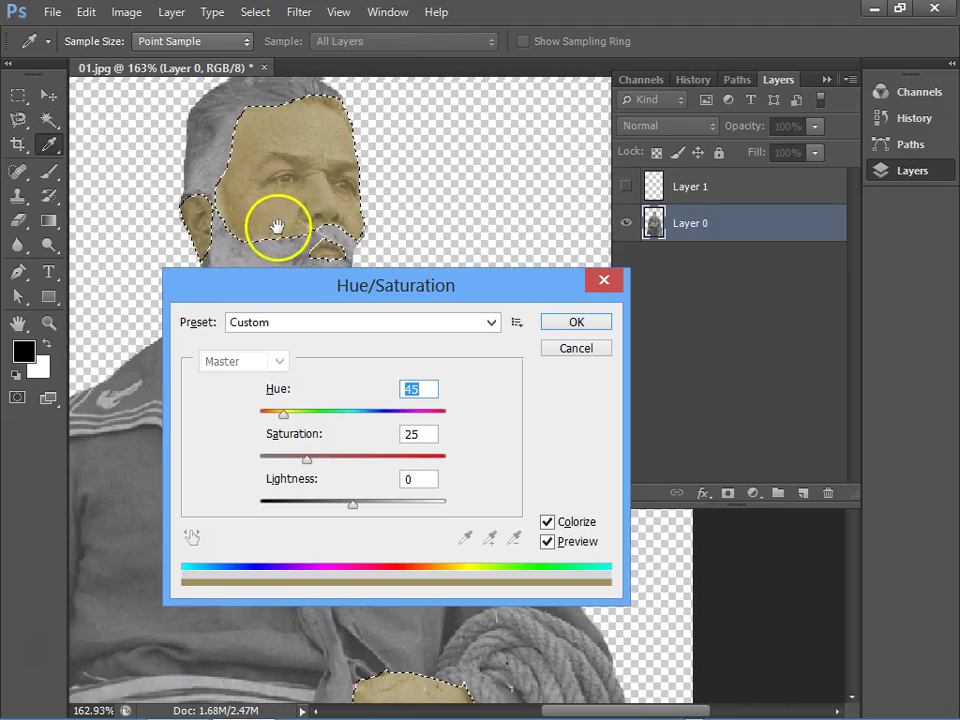
pyautogui.moveTo(407, 286); pyautogui.dragTo(631, 158)
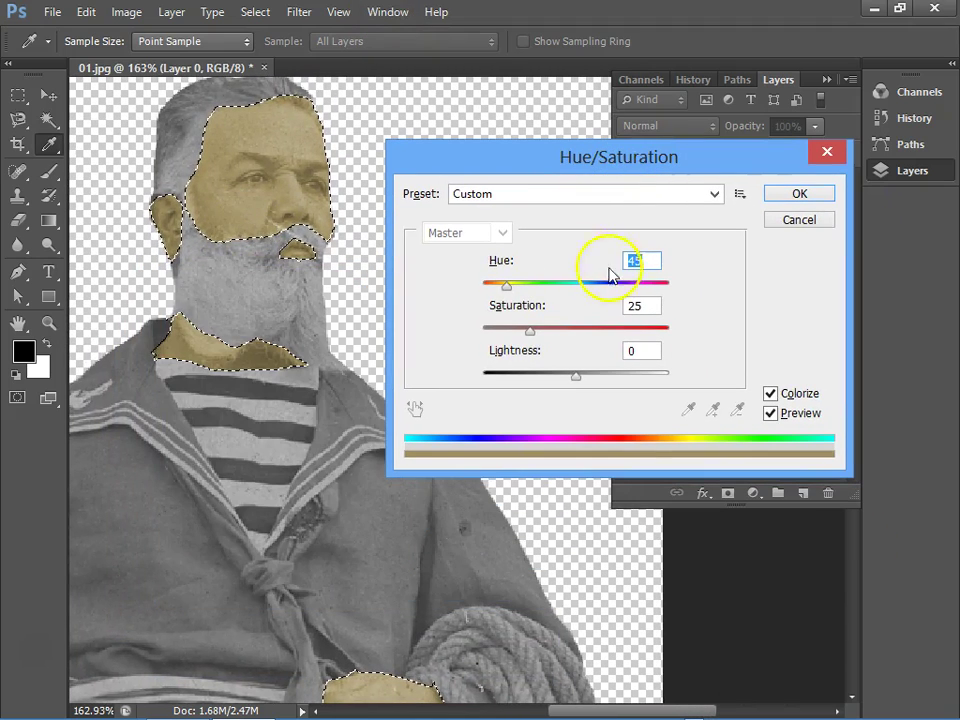
pyautogui.moveTo(533, 331)
pyautogui.mouseDown()
pyautogui.moveTo(640, 326)
pyautogui.moveTo(541, 335)
pyautogui.mouseUp()
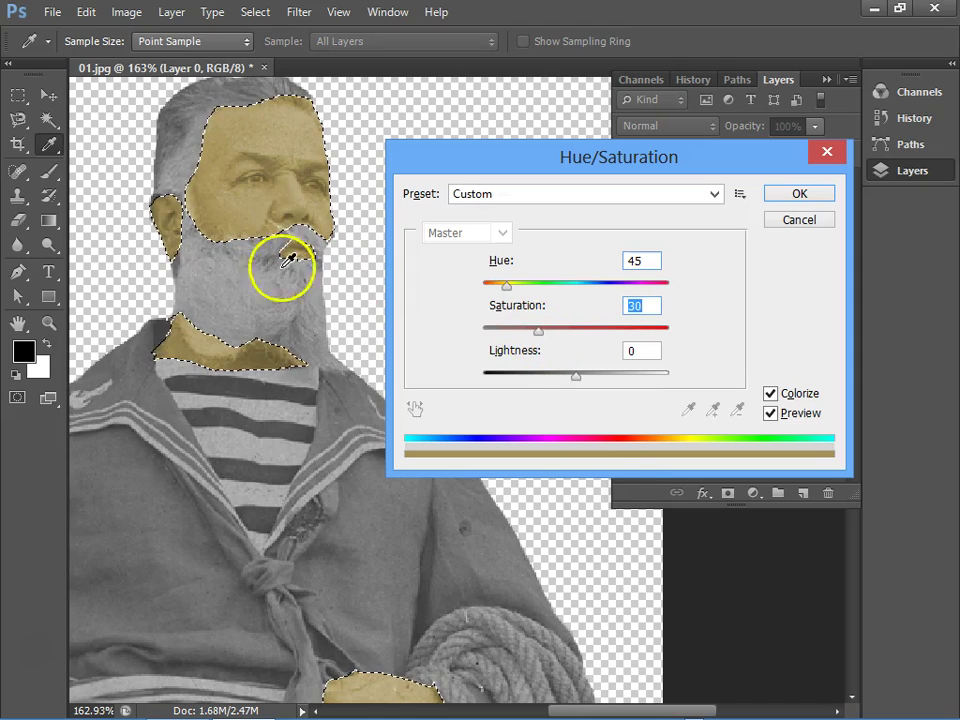
pyautogui.moveTo(578, 378)
pyautogui.mouseDown()
pyautogui.moveTo(626, 380)
pyautogui.moveTo(575, 380)
pyautogui.mouseUp()
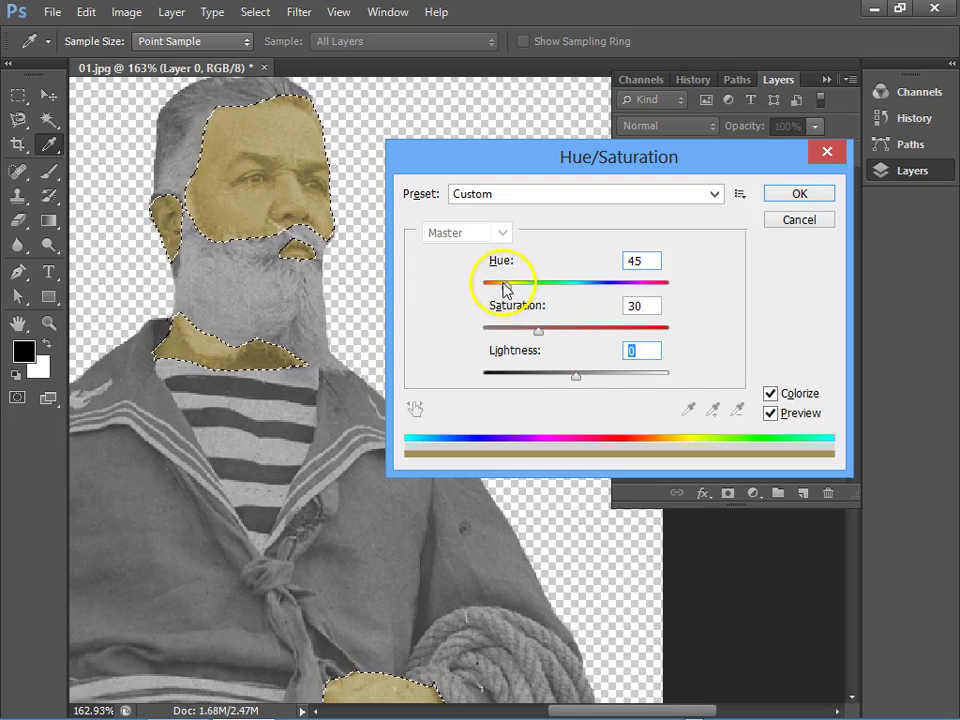
pyautogui.click(797, 196)
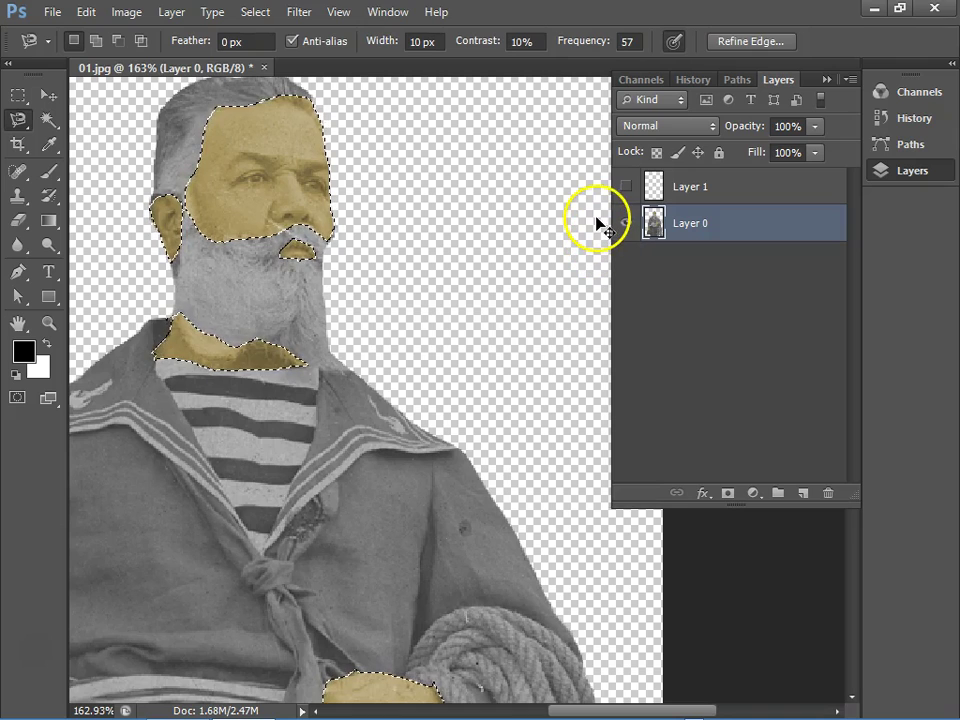
# - Deselect and pan around the image to inspect the tan face, neck and hands
pyautogui.hotkey('ctrl', 'd')
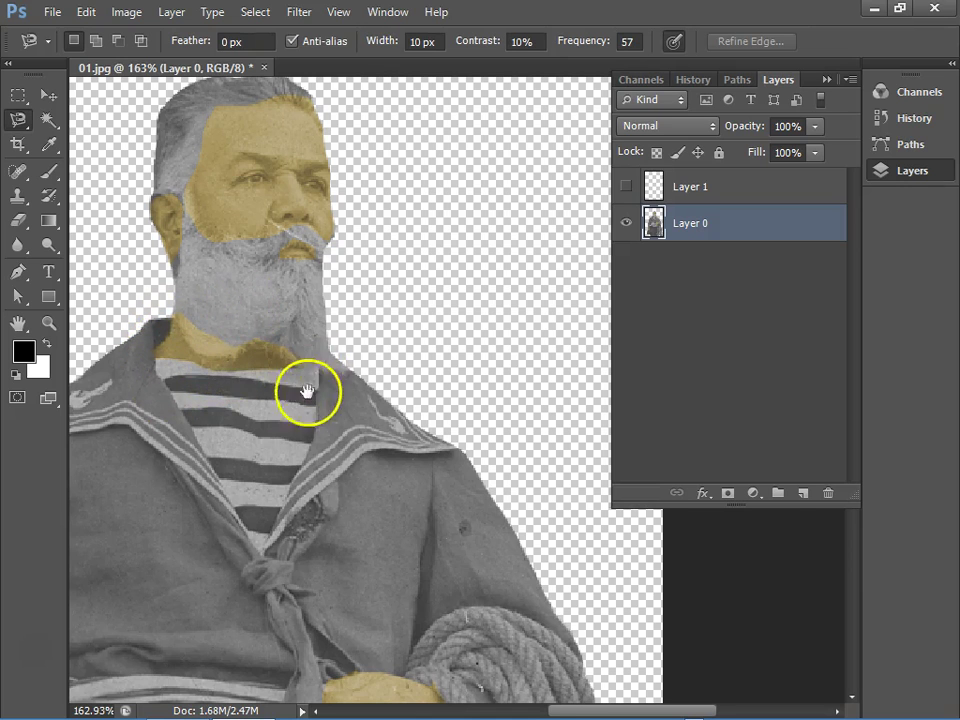
pyautogui.moveTo(311, 392); pyautogui.dragTo(467, 257)
pyautogui.scroll(-5, 320, 372)
pyautogui.scroll(-2, 340, 355)
pyautogui.scroll(5, 369, 270)
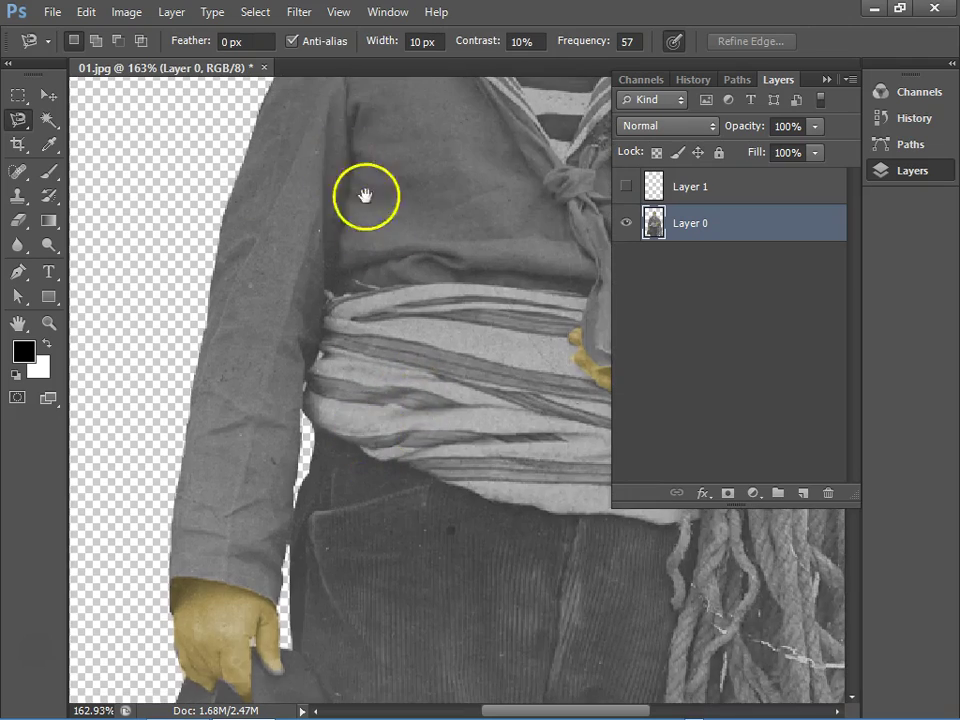
pyautogui.scroll(-2, 330, 280)
pyautogui.scroll(2, 310, 260)
pyautogui.hscroll(3, 311, 251)
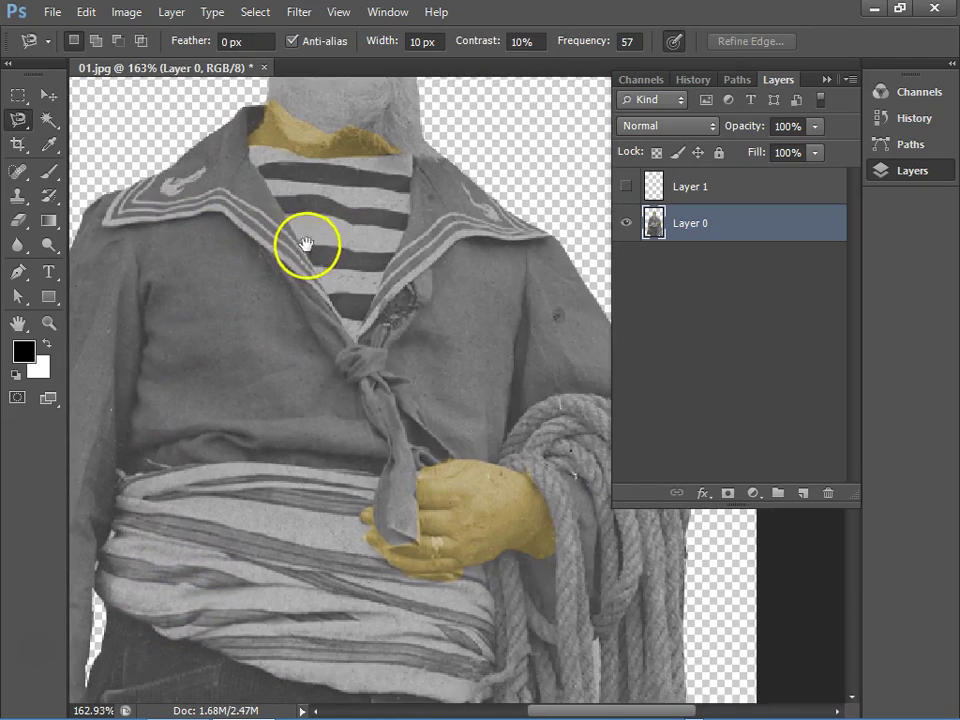
pyautogui.scroll(-5, 360, 260)
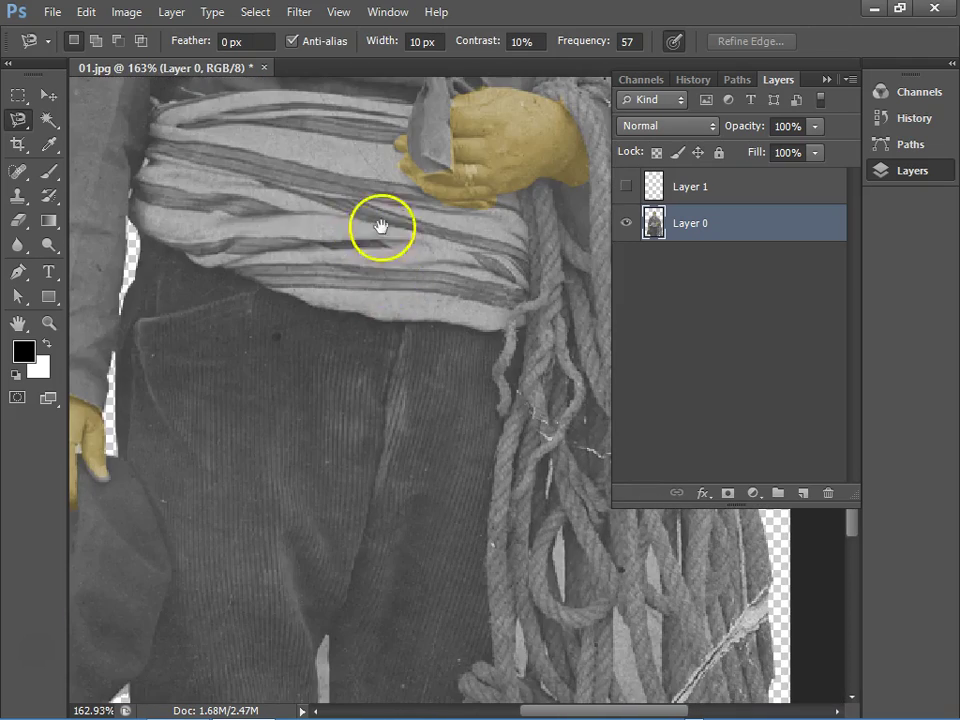
pyautogui.scroll(-2, 330, 280)
pyautogui.scroll(-3, 390, 320)
pyautogui.scroll(2, 422, 346)
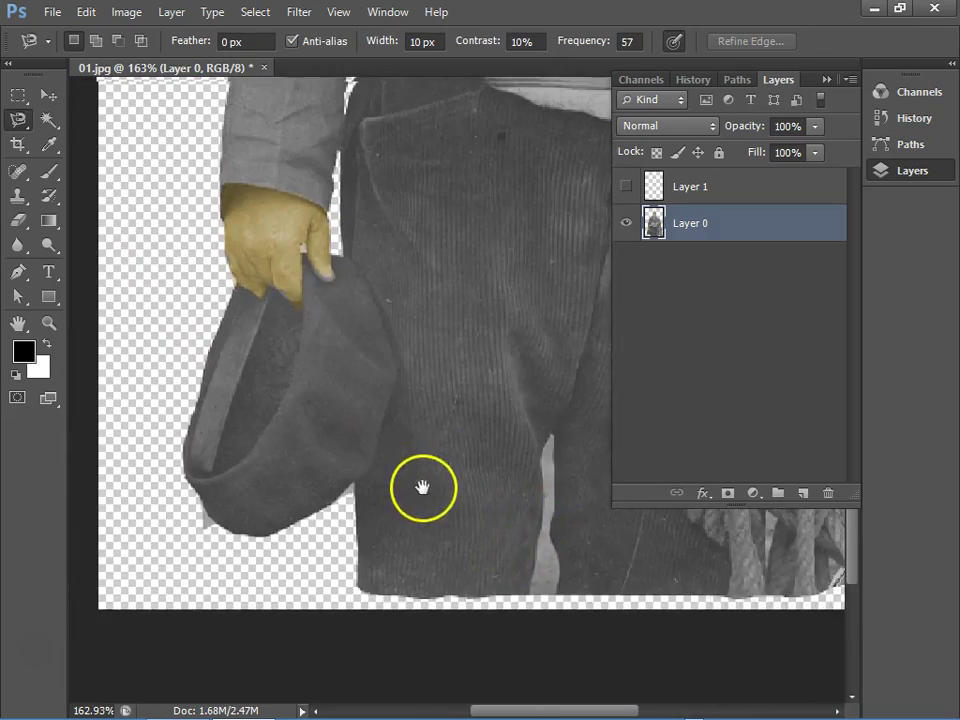
pyautogui.scroll(3, 424, 489)
pyautogui.scroll(2, 452, 381)
pyautogui.scroll(3, 476, 306)
pyautogui.scroll(2, 412, 447)
pyautogui.hscroll(2, 425, 400)
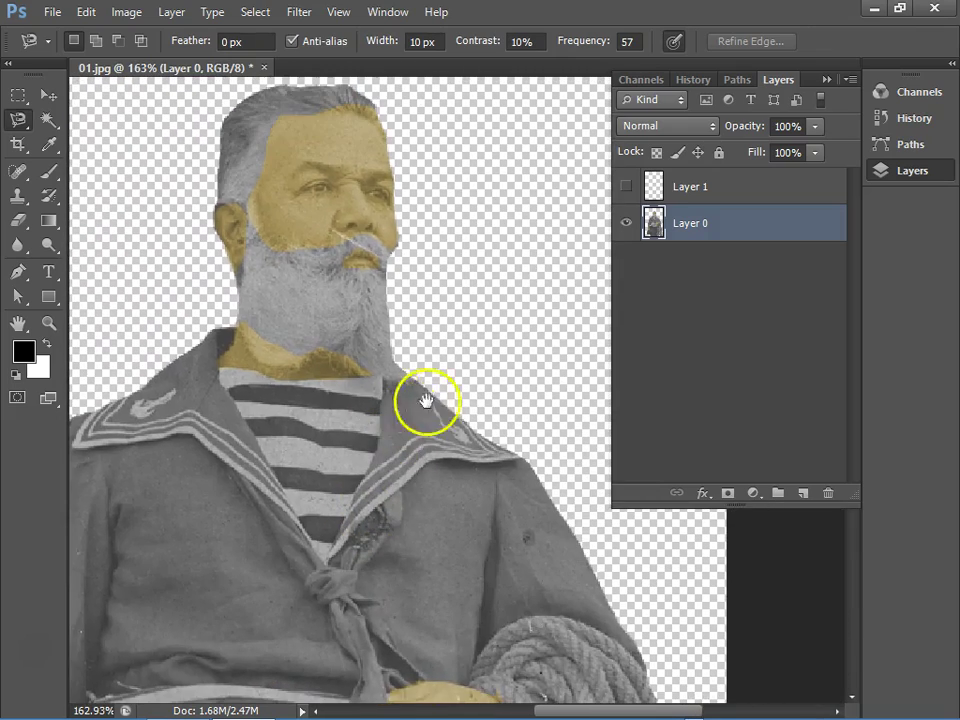